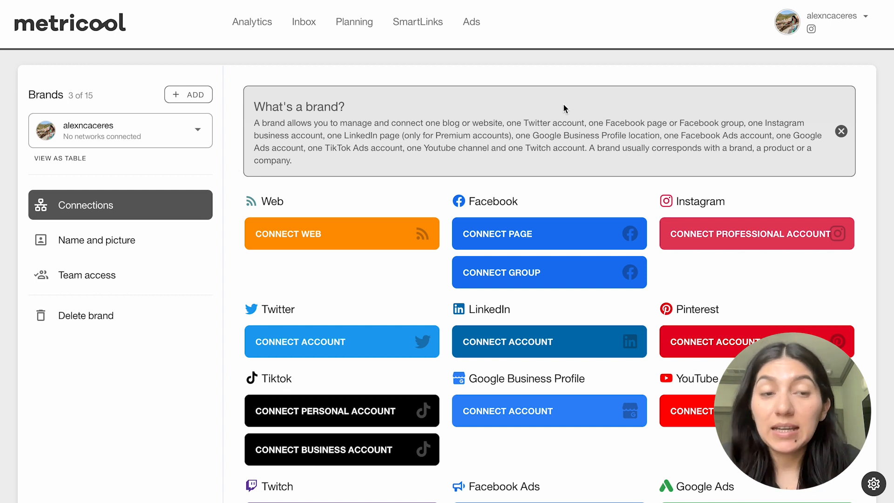
Step: Connect the professional Instagram account to the brand through its linked Facebook page
left_click(813, 32)
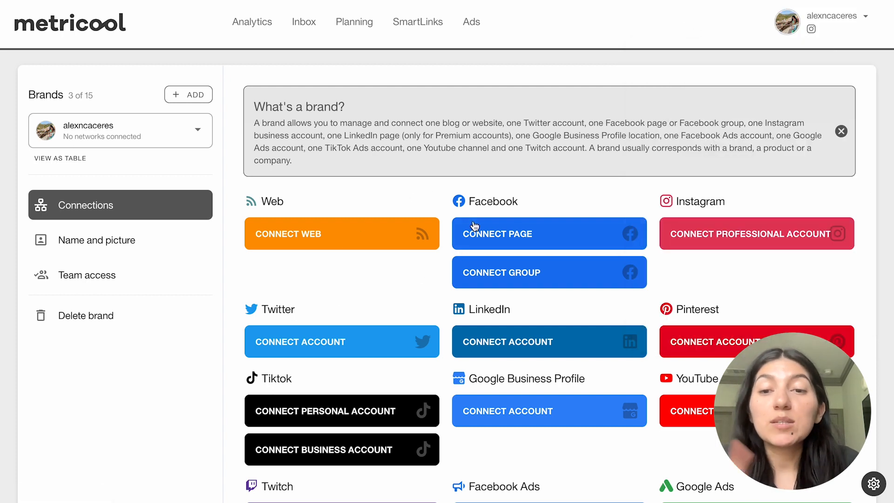
left_click(719, 239)
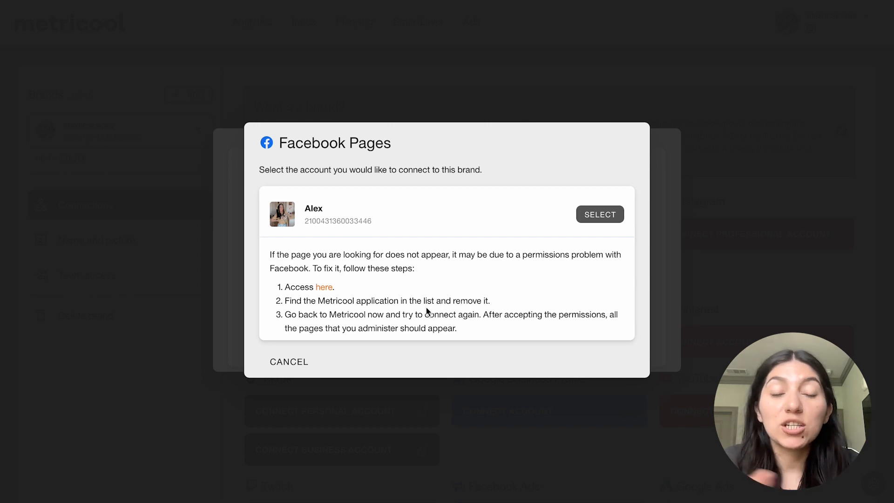
left_click(585, 219)
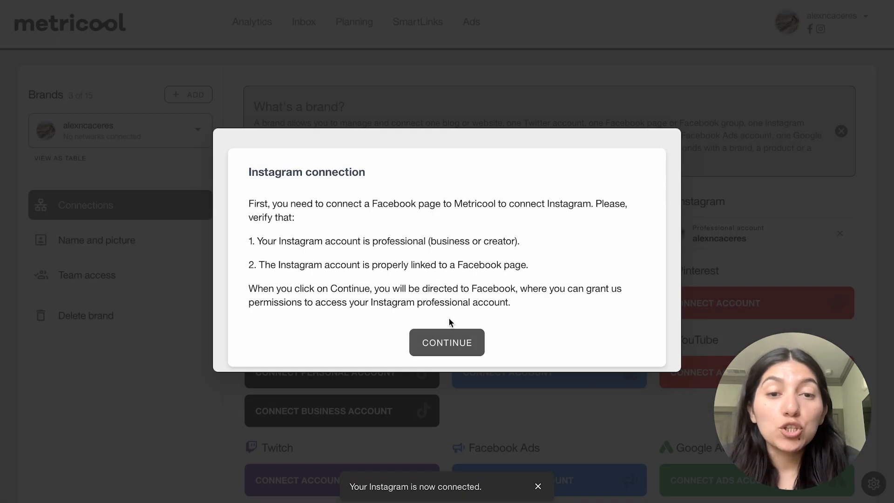
left_click(446, 343)
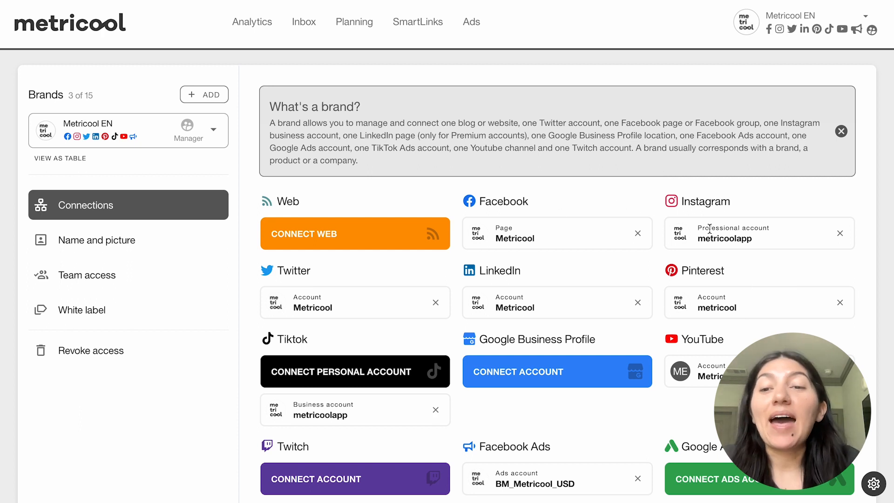
Step: Open the Instagram analytics of the Metricool EN brand
mouse_move(740, 238)
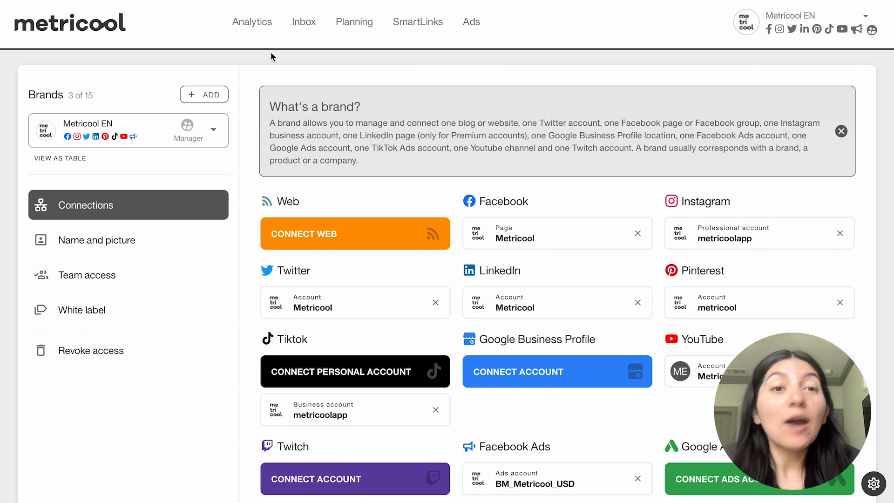
left_click(249, 37)
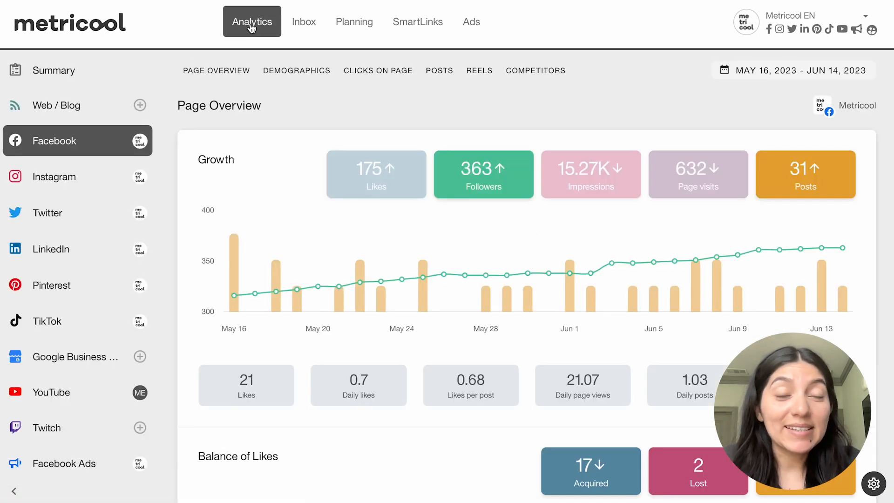
left_click(64, 186)
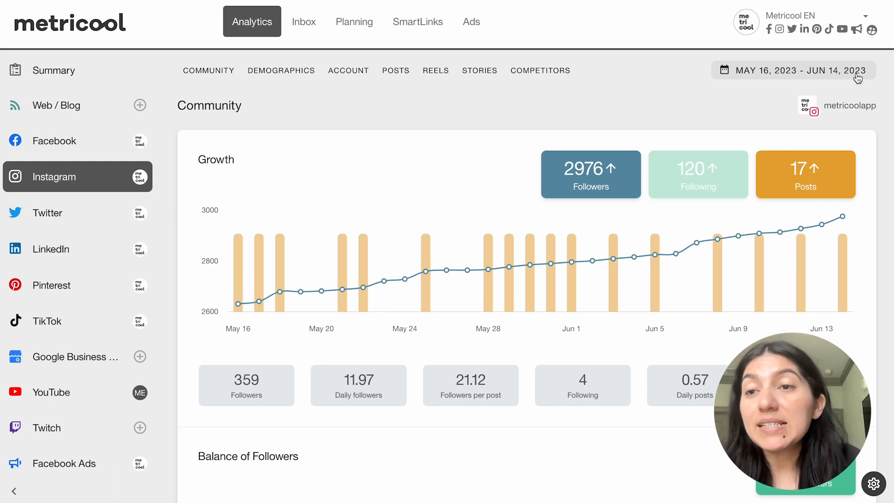
Step: Set the Instagram analytics date range to the last 30 days
left_click(758, 76)
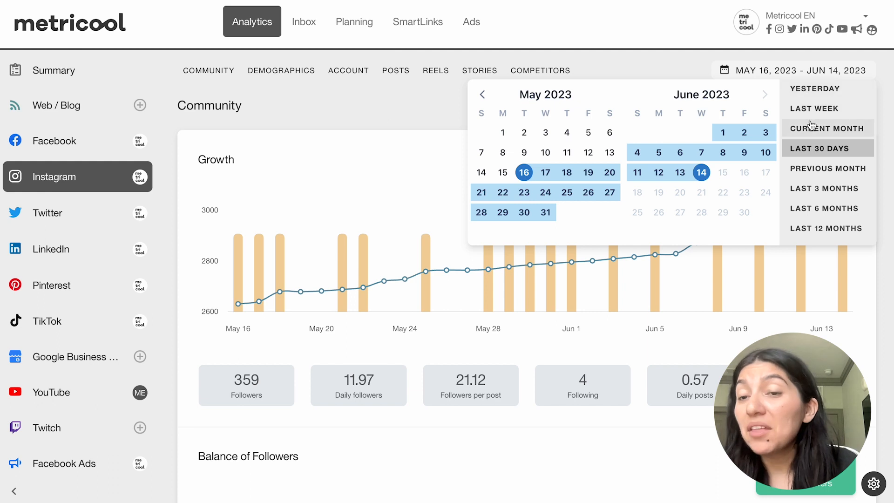
left_click(818, 149)
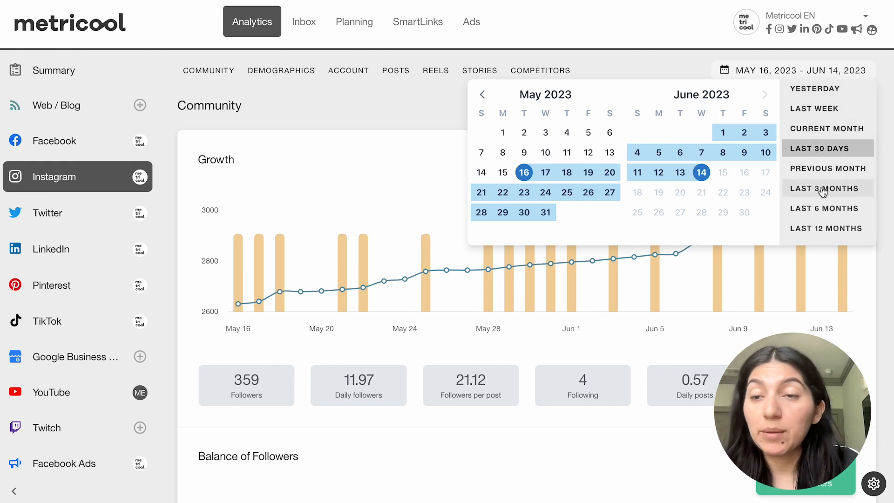
left_click(809, 153)
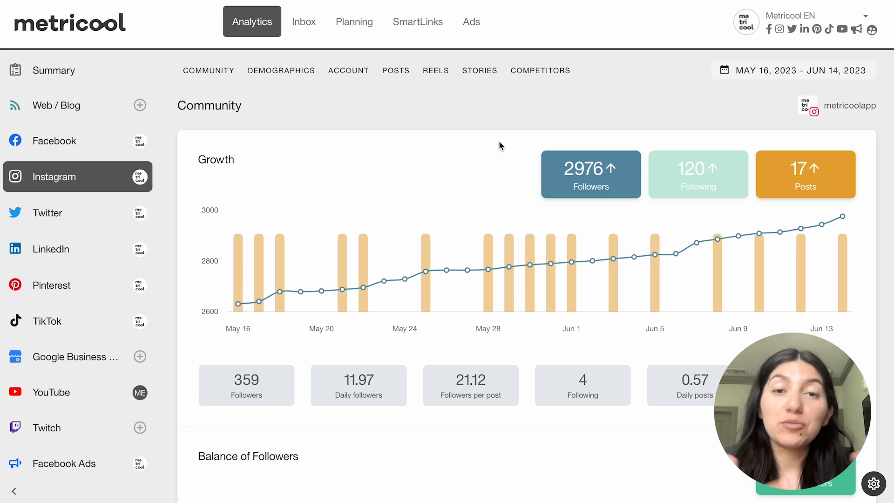
Step: Compare the Community Growth chart without the posts series and with the Followers, Following and Posts series all shown
scroll(301, 201, "down", 1)
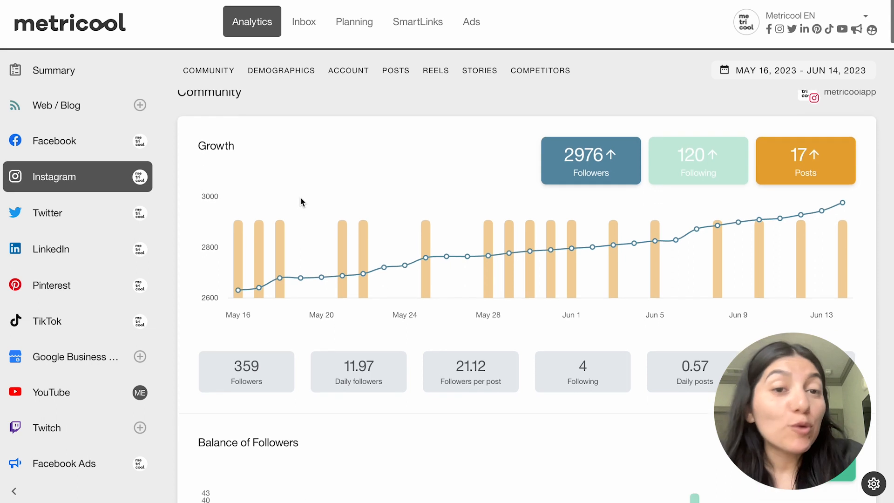
scroll(301, 201, "up", 1)
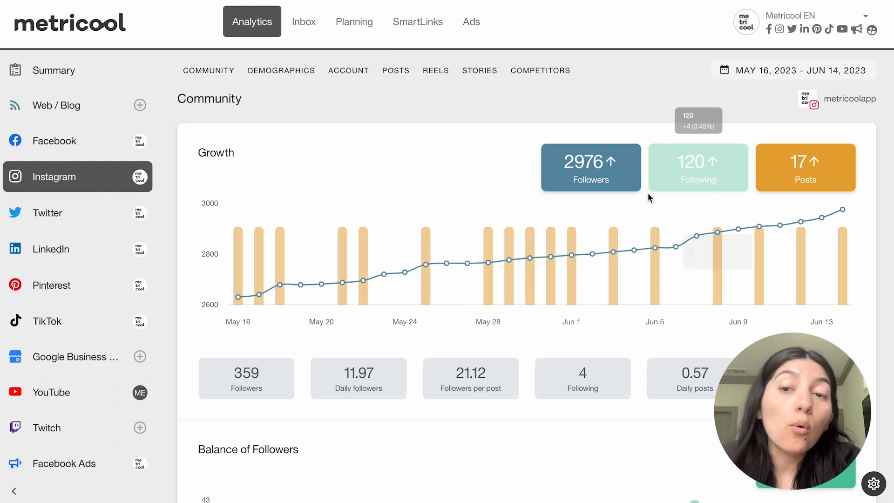
left_click(786, 185)
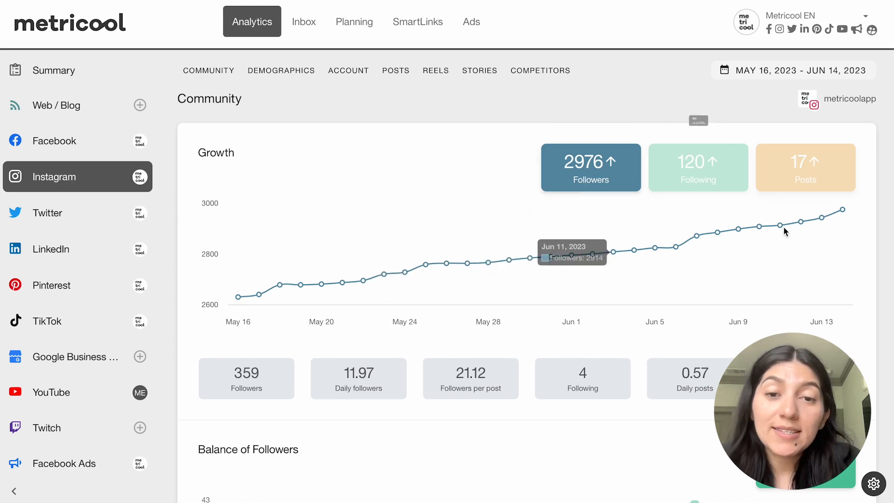
left_click(677, 177)
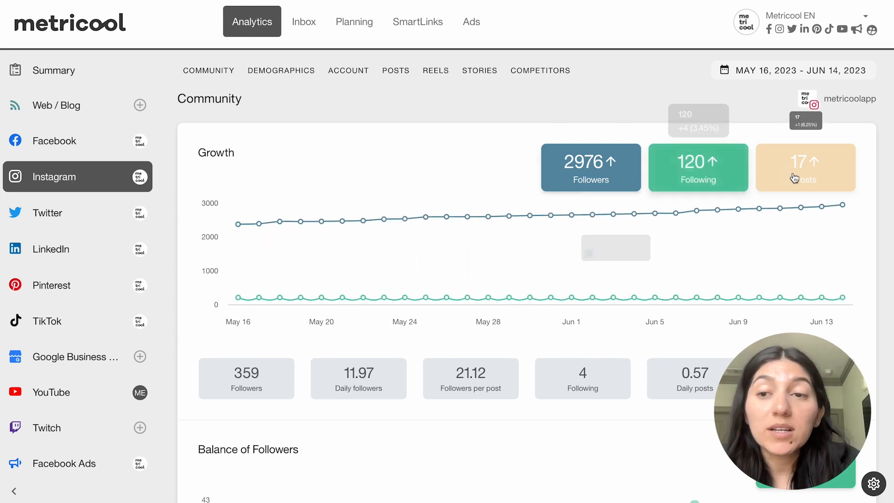
left_click(794, 177)
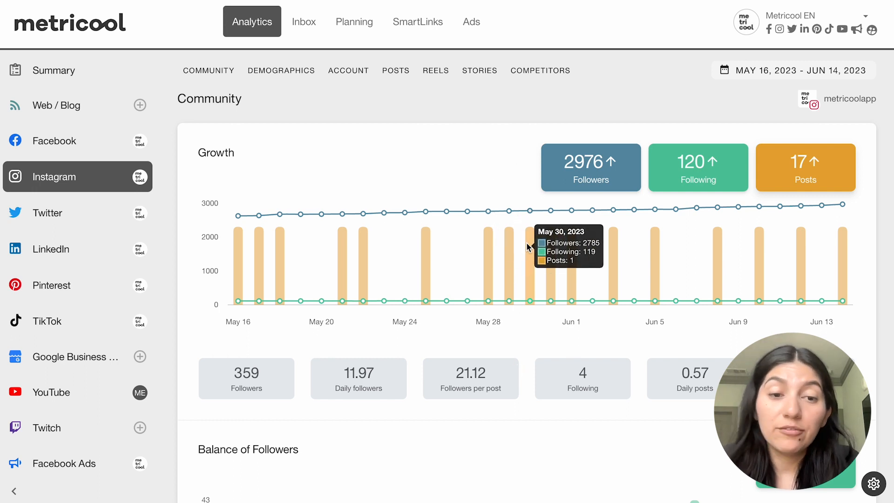
Step: Examine the Balance of Followers chart and the follower demographics by gender, age, country and city
scroll(332, 334, "down", 1)
scroll(332, 335, "down", 3)
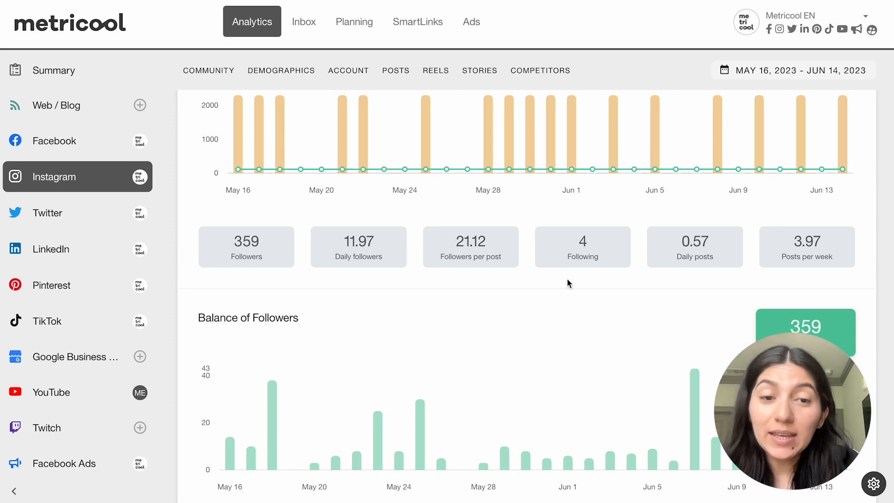
scroll(566, 278, "down", 3)
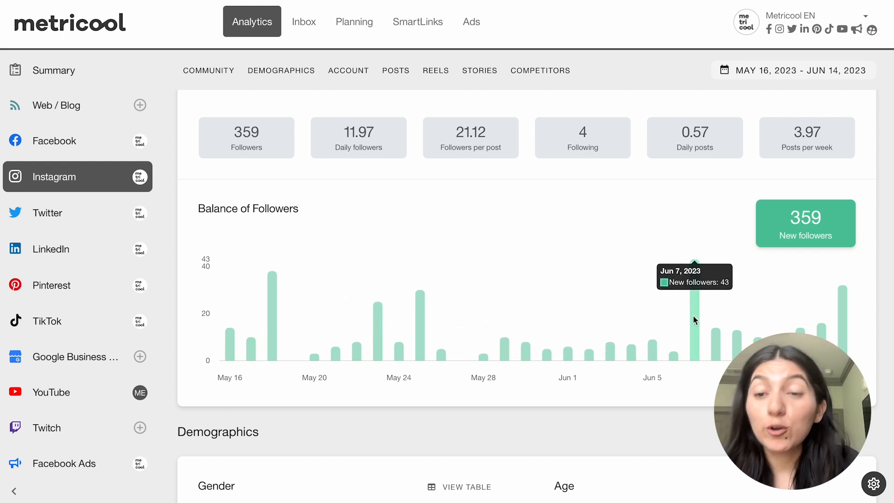
scroll(497, 393, "down", 6)
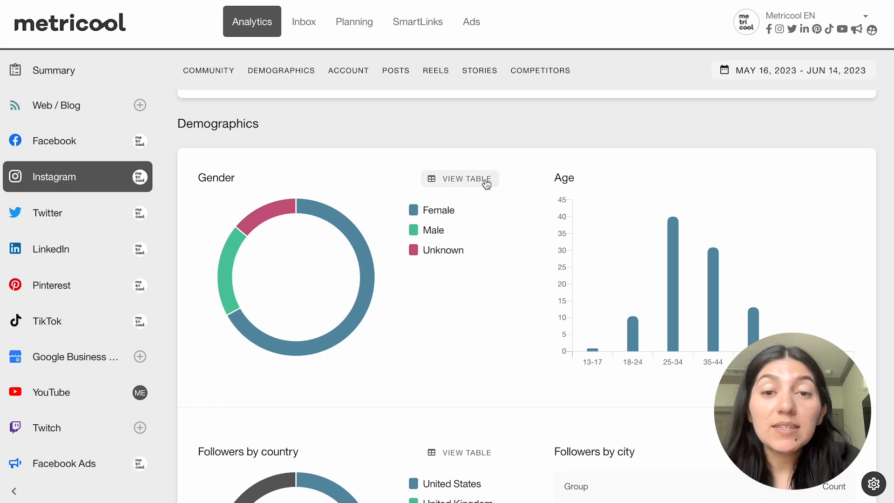
scroll(455, 303, "down", 5)
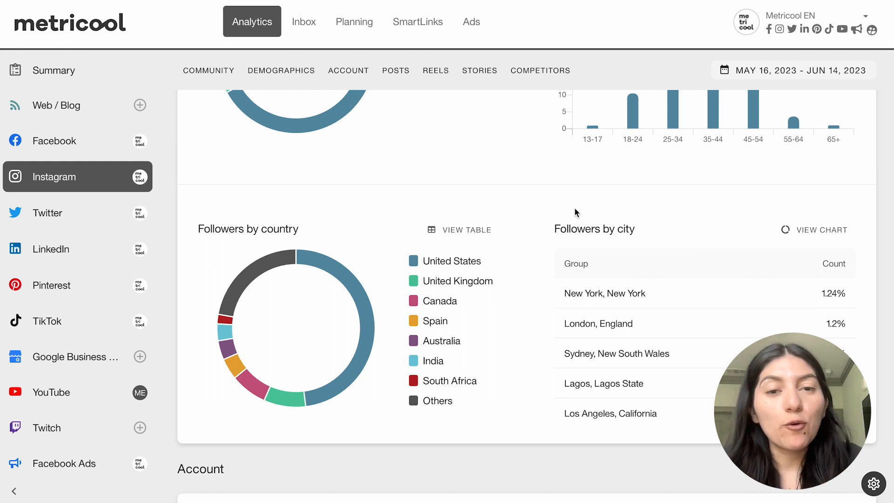
mouse_move(364, 368)
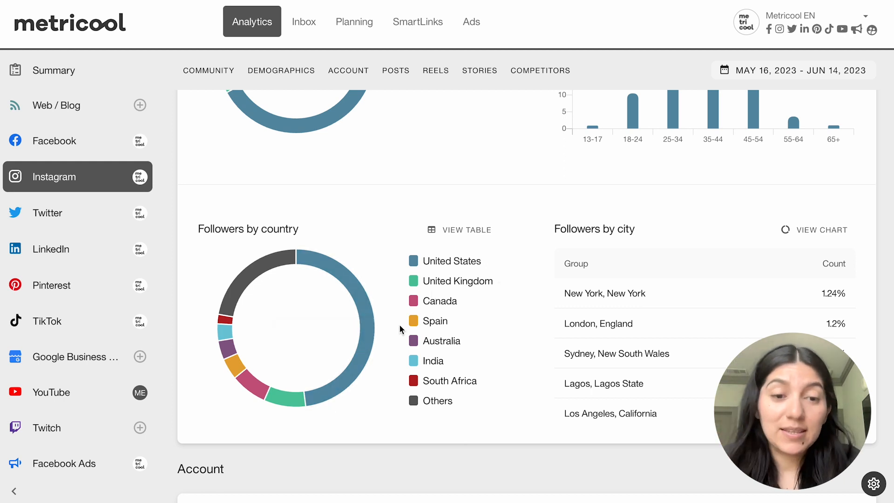
Step: Isolate the Impressions series in the account's Profile chart, and show the other series again
scroll(399, 330, "down", 2)
scroll(399, 330, "down", 5)
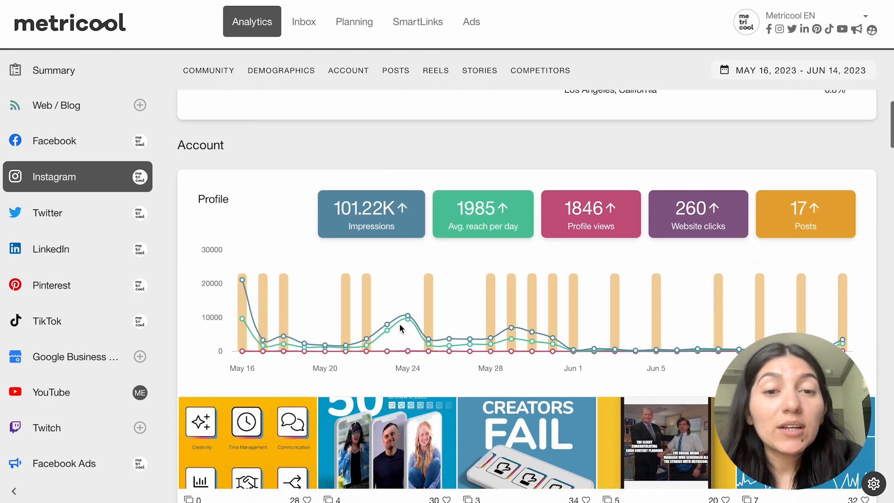
scroll(399, 327, "down", 1)
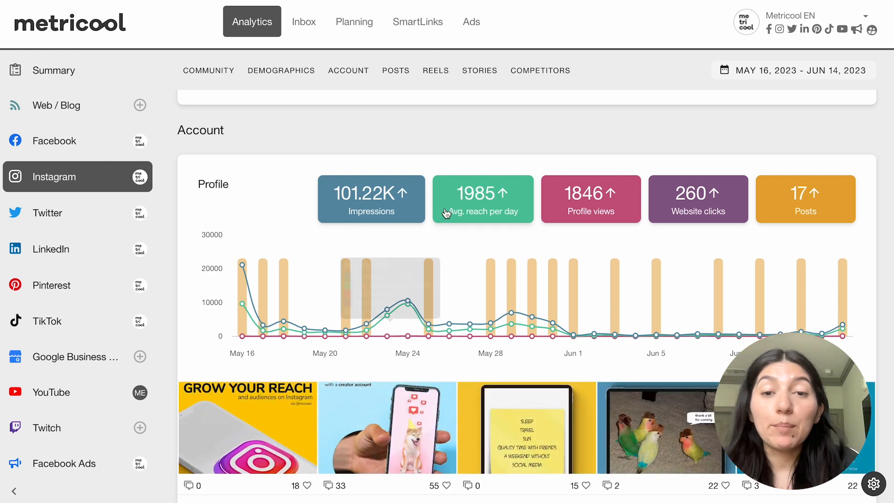
left_click(484, 200)
left_click(581, 201)
left_click(796, 208)
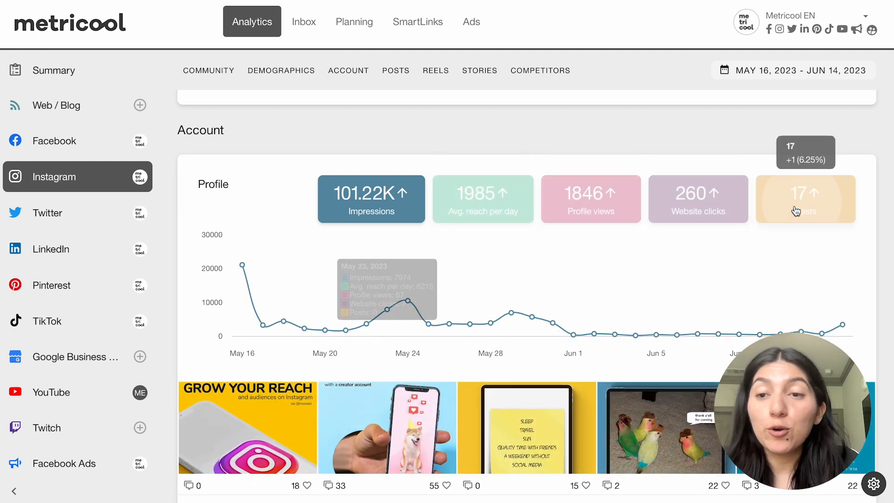
left_click(531, 203)
left_click(801, 200)
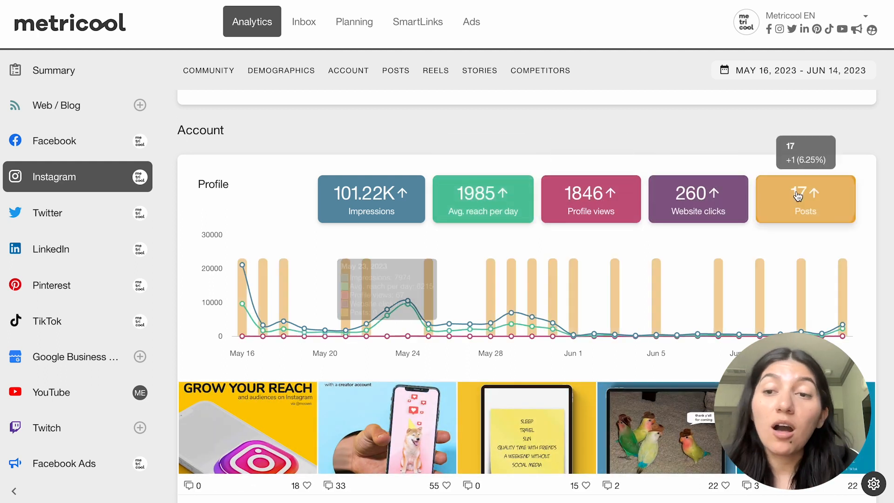
Step: Review the account's Clicks chart and the organic summary, interactions, types and impressions of posts published in the period
scroll(281, 303, "down", 3)
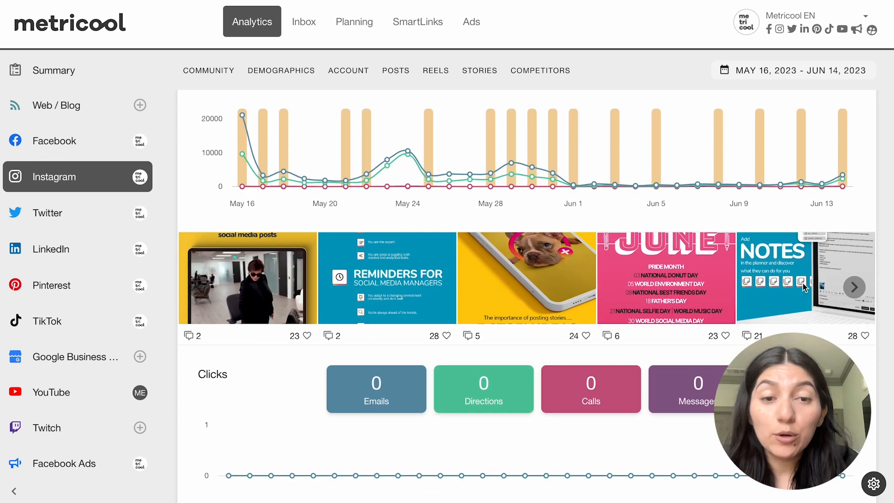
scroll(589, 484, "down", 2)
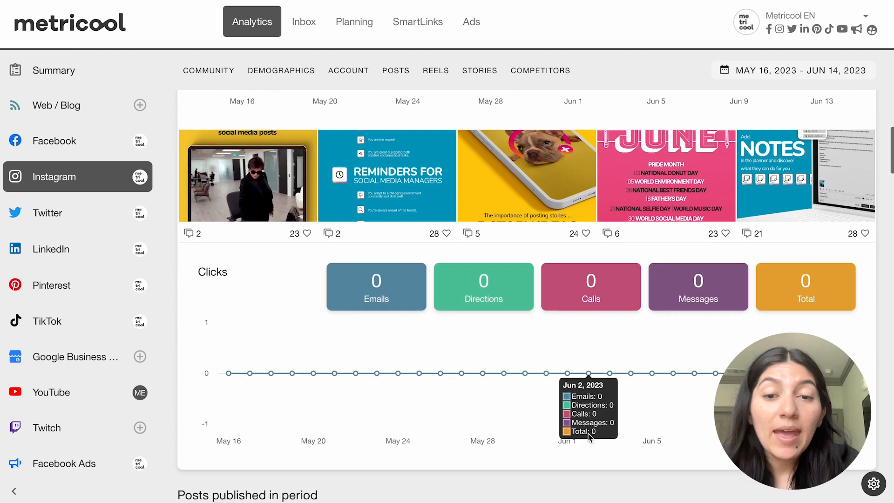
scroll(683, 374, "down", 8)
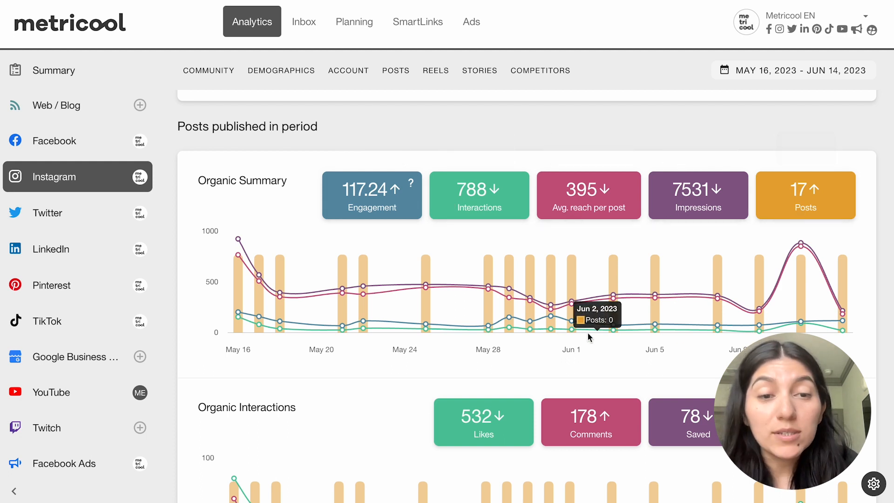
scroll(588, 332, "down", 2)
scroll(588, 333, "down", 2)
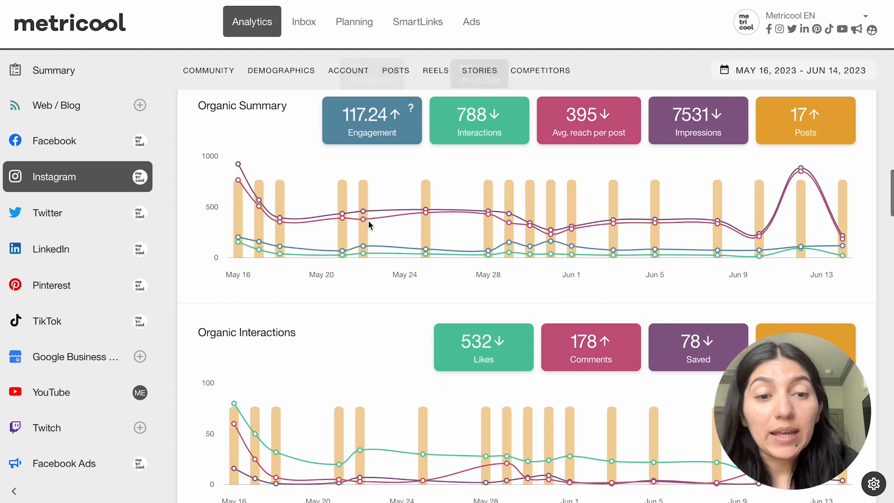
scroll(362, 411, "down", 4)
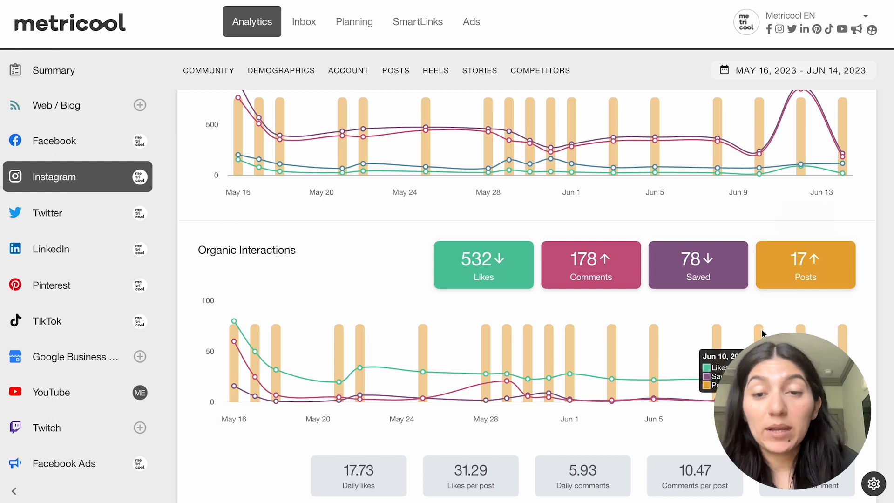
scroll(762, 330, "down", 8)
scroll(762, 330, "down", 8)
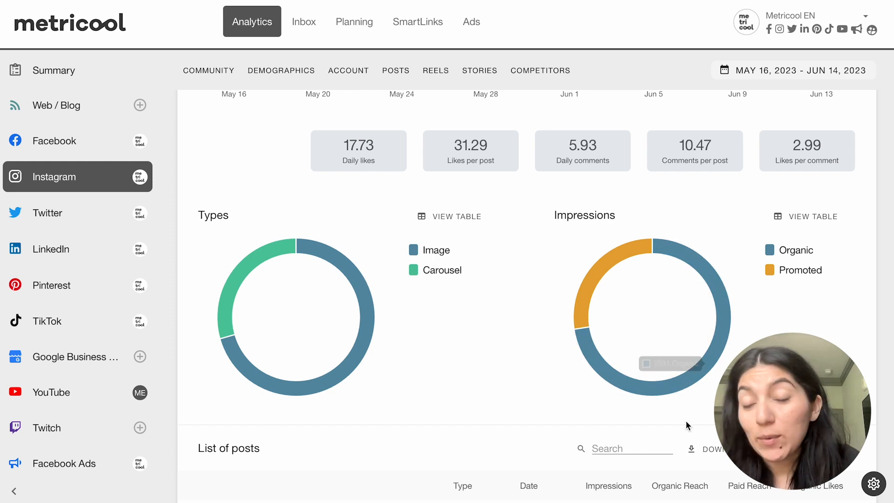
Step: Examine the list of posts across its metric columns, from impressions through organic engagement
scroll(568, 298, "down", 3)
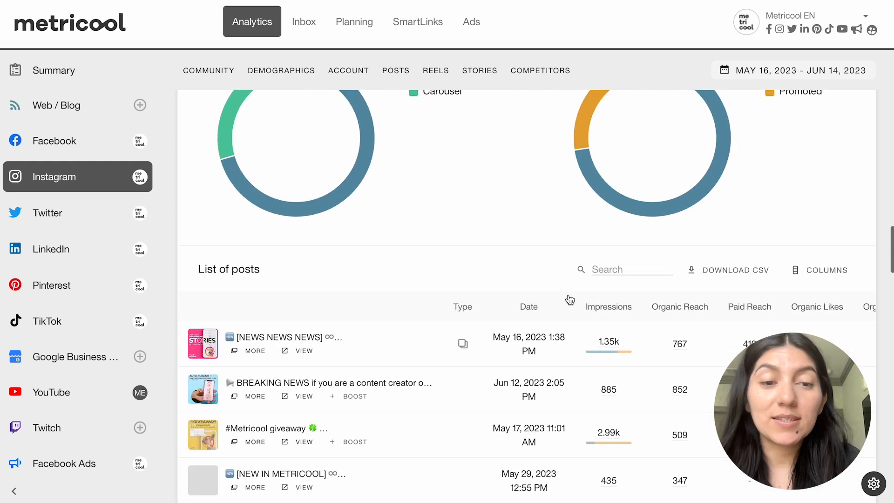
scroll(569, 298, "down", 3)
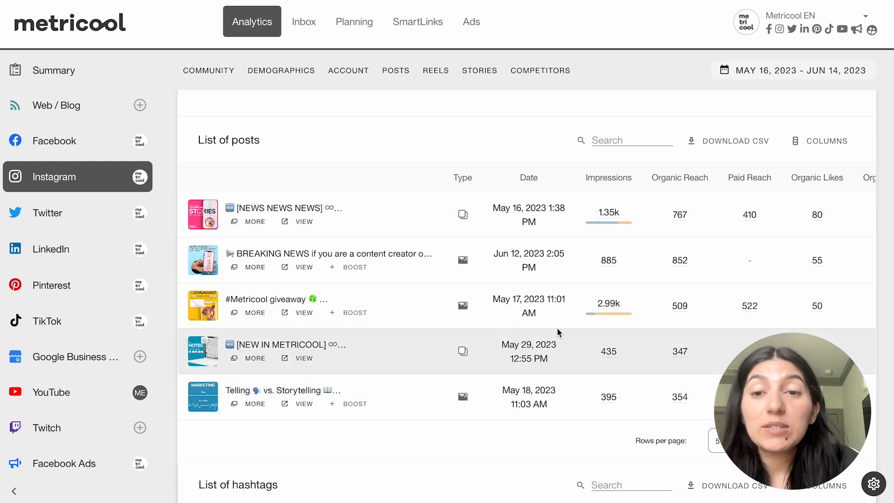
mouse_move(598, 222)
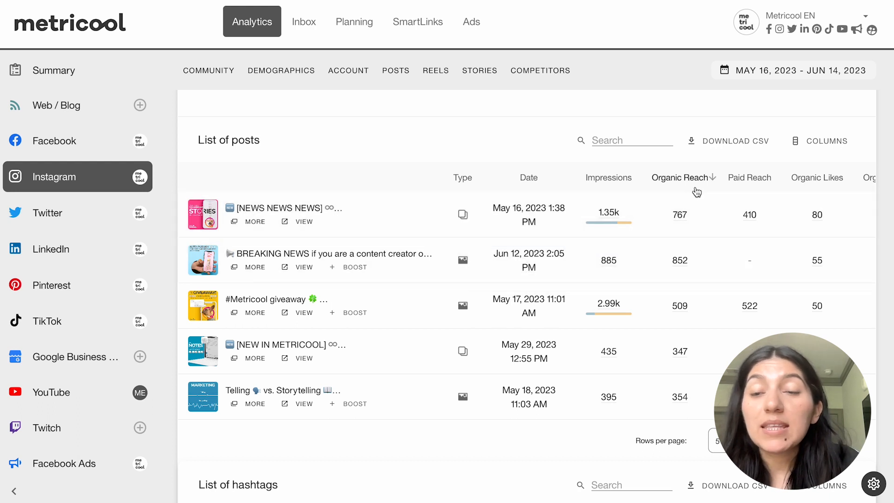
scroll(754, 204, "right", 7)
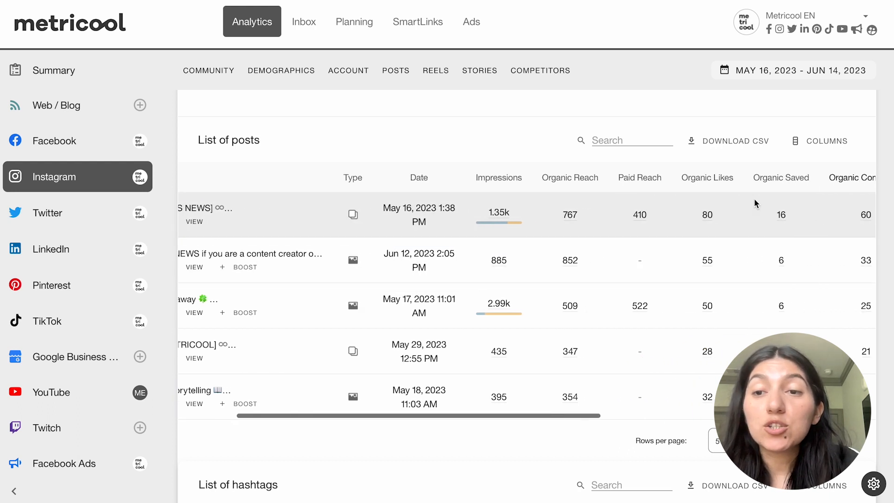
scroll(754, 203, "right", 5)
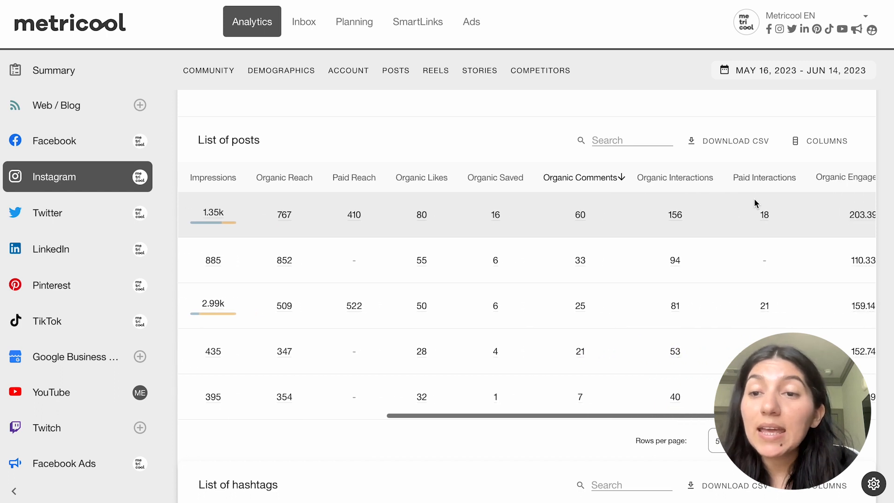
Step: Examine the remaining metric columns in the list of posts and the columns available for display
scroll(755, 203, "right", 2)
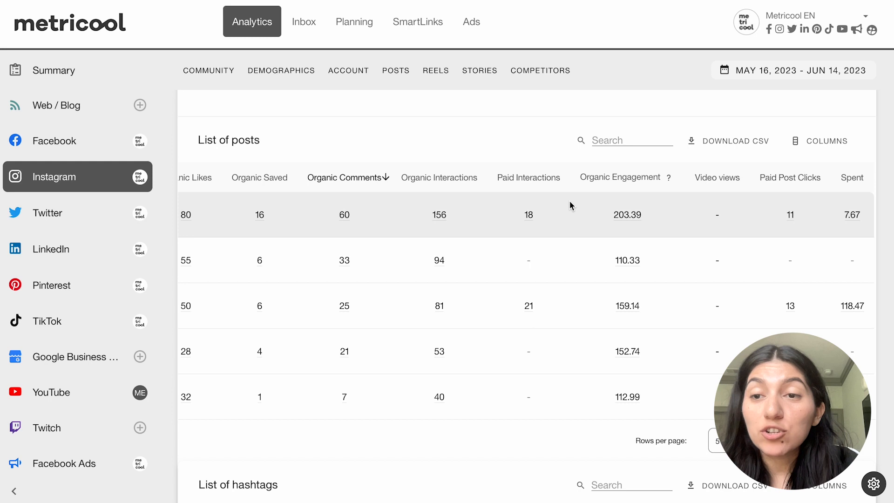
scroll(568, 203, "left", 13)
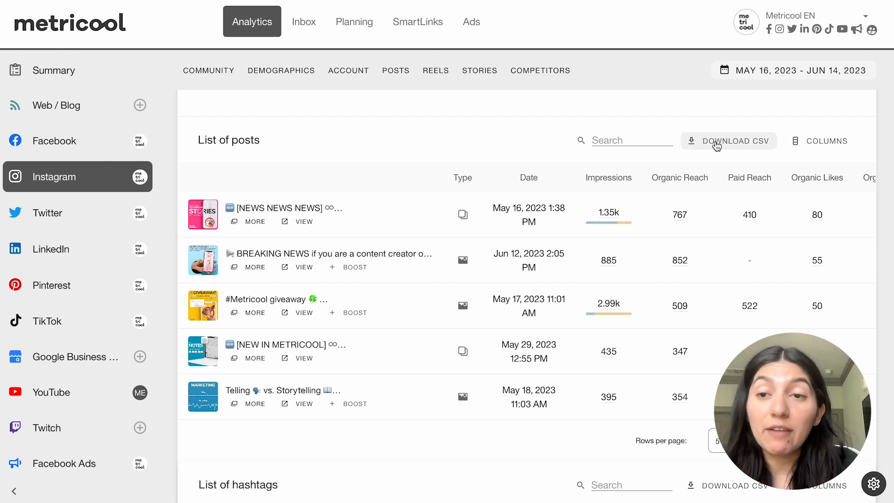
left_click(826, 143)
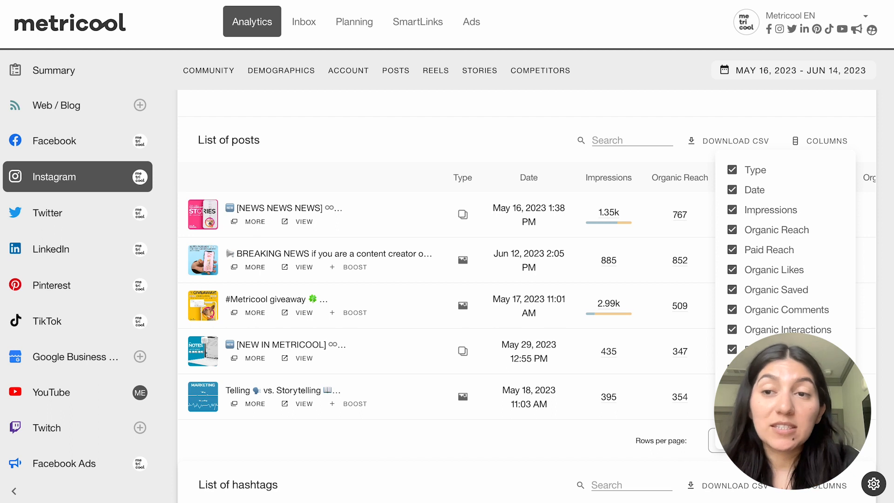
scroll(822, 206, "down", 1)
scroll(821, 206, "up", 1)
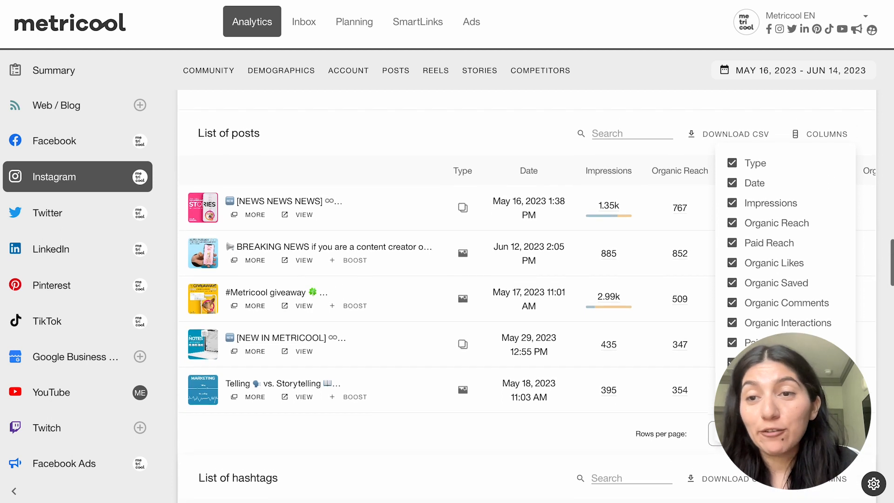
left_click(827, 145)
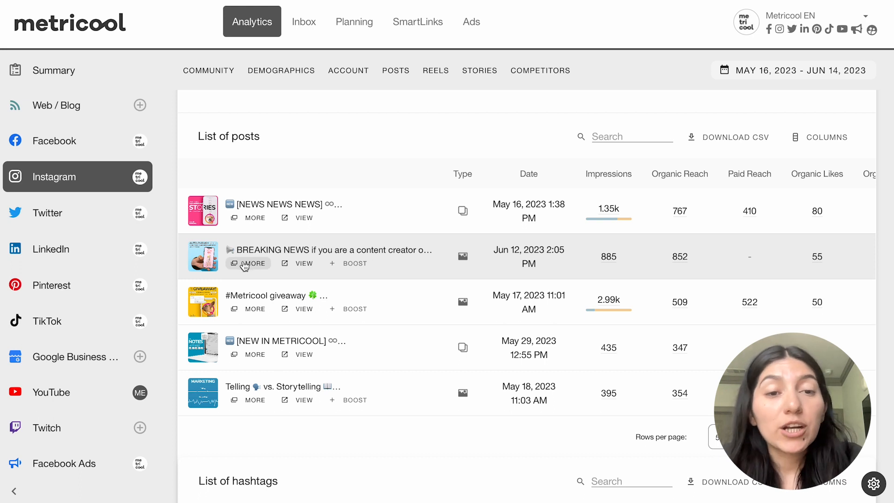
Step: View the BREAKING NEWS post's full text, its Instagram page and its boost options, without boosting it
left_click(244, 265)
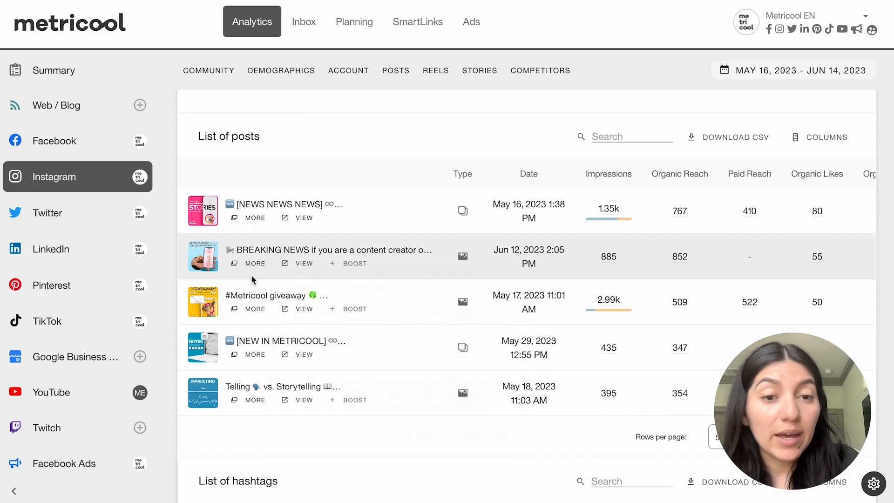
left_click(298, 264)
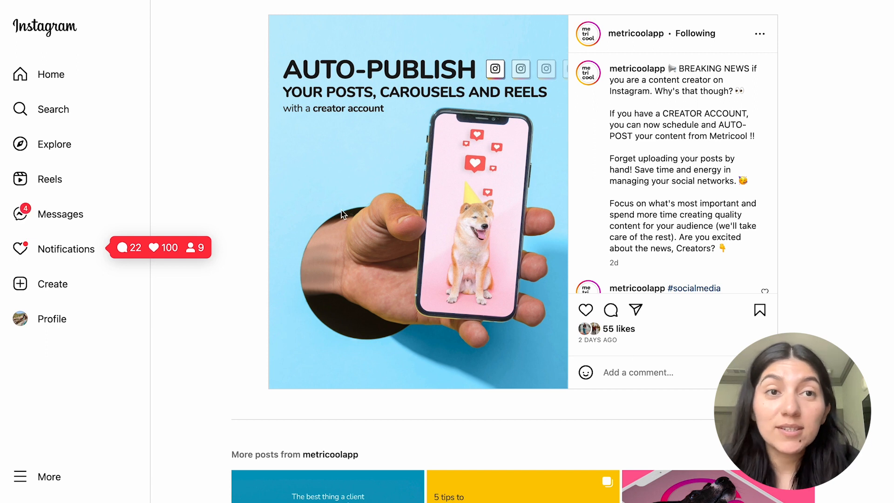
left_click(74, 1)
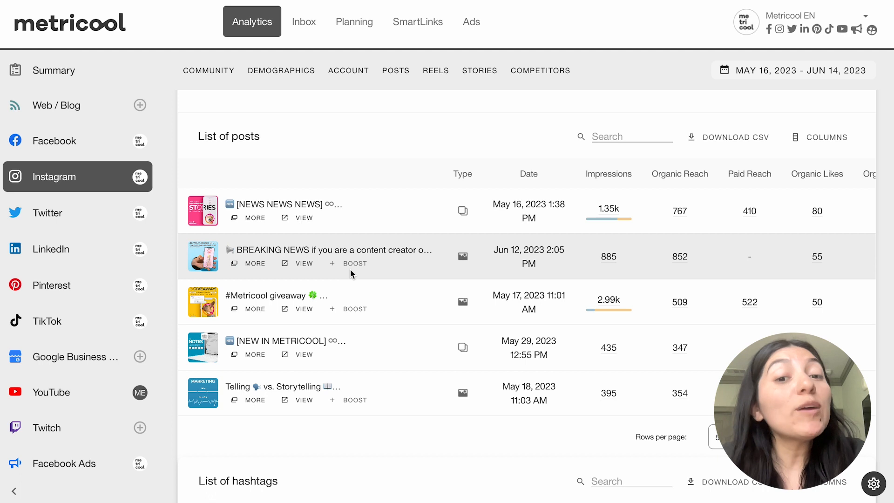
left_click(351, 264)
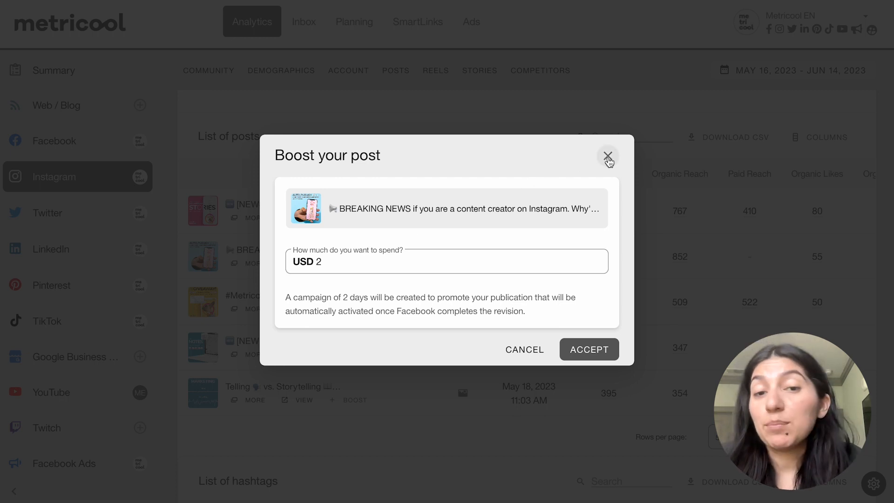
left_click(609, 160)
Step: Review the list of hashtags with their impressions, posts, likes and comments, paging through to further hashtags
scroll(466, 438, "down", 7)
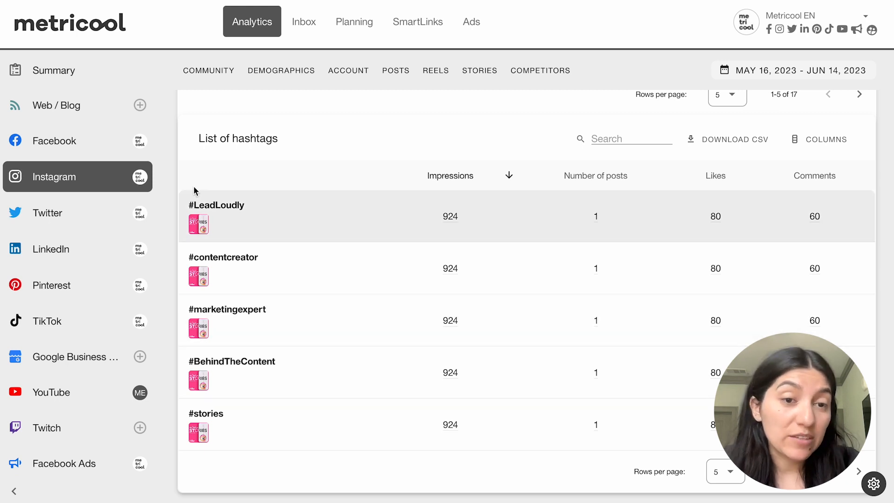
scroll(196, 256, "down", 2)
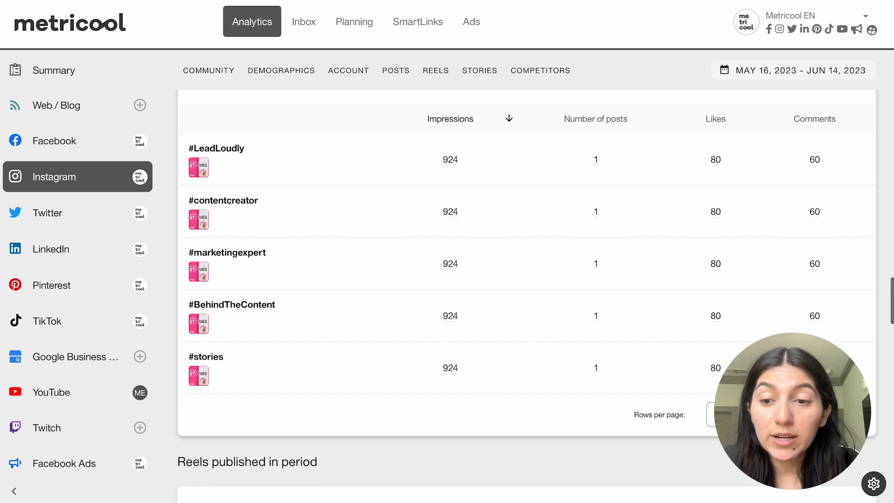
left_click(855, 415)
left_click(855, 415)
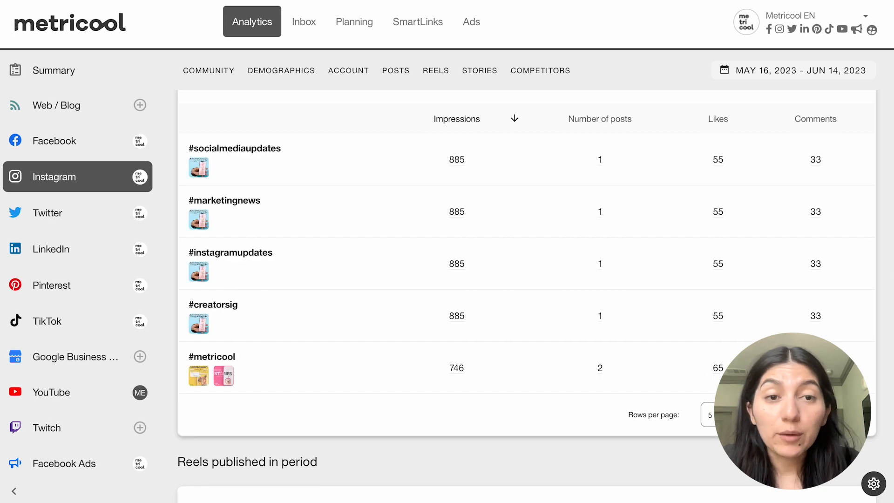
Step: Examine the organic summary and organic interactions of the reels published in the period
scroll(559, 344, "down", 8)
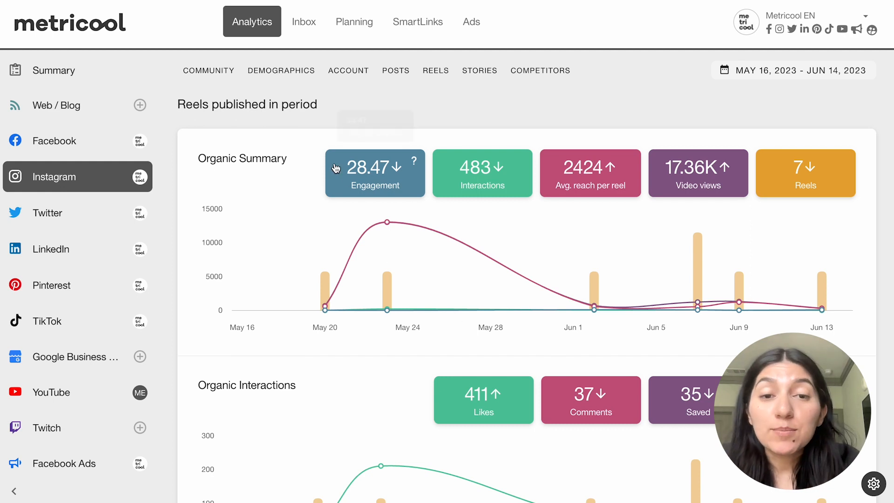
mouse_move(474, 180)
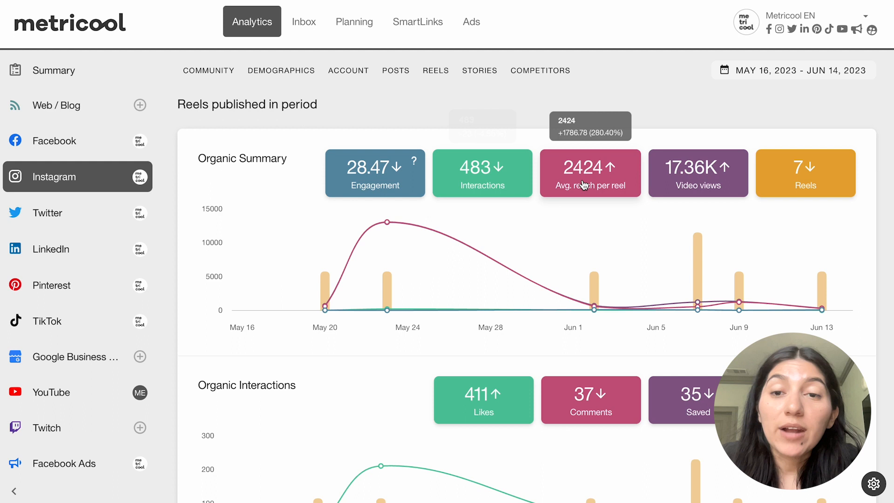
mouse_move(744, 185)
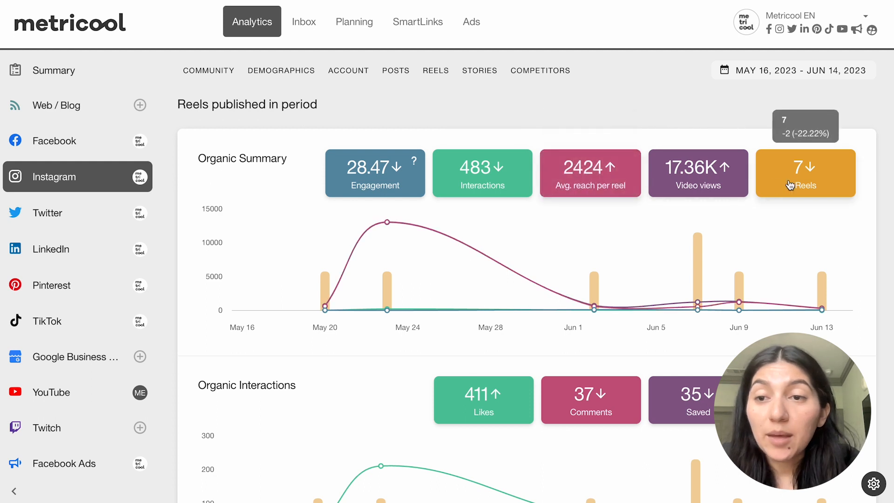
scroll(554, 437, "down", 3)
scroll(554, 438, "down", 1)
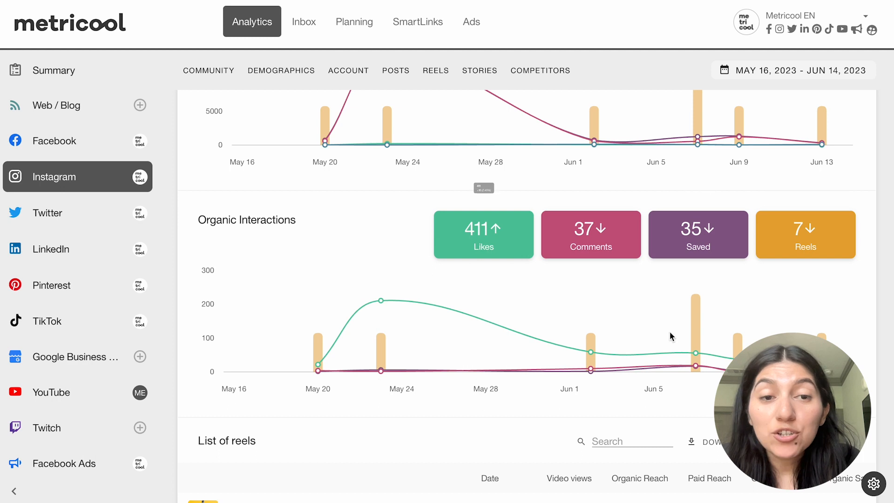
Step: Read the full text of the [NEW IN METRICOOL] reel in the list of reels, and close it
scroll(479, 368, "down", 5)
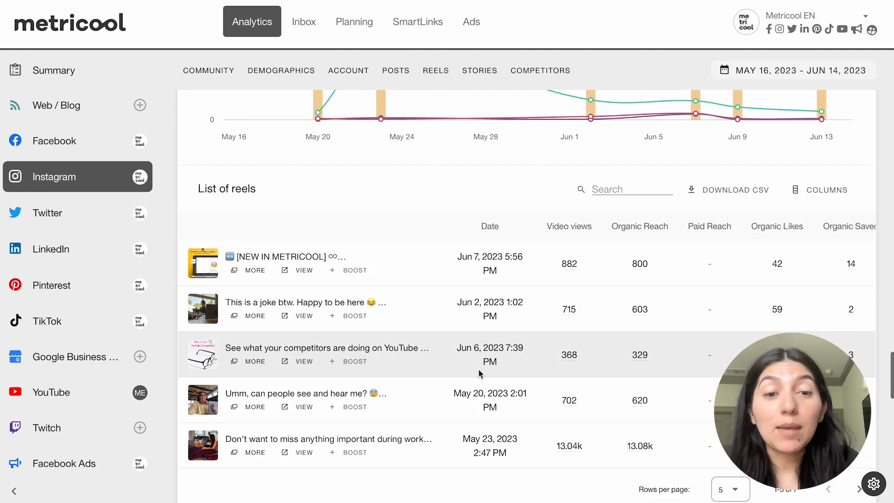
scroll(478, 372, "down", 1)
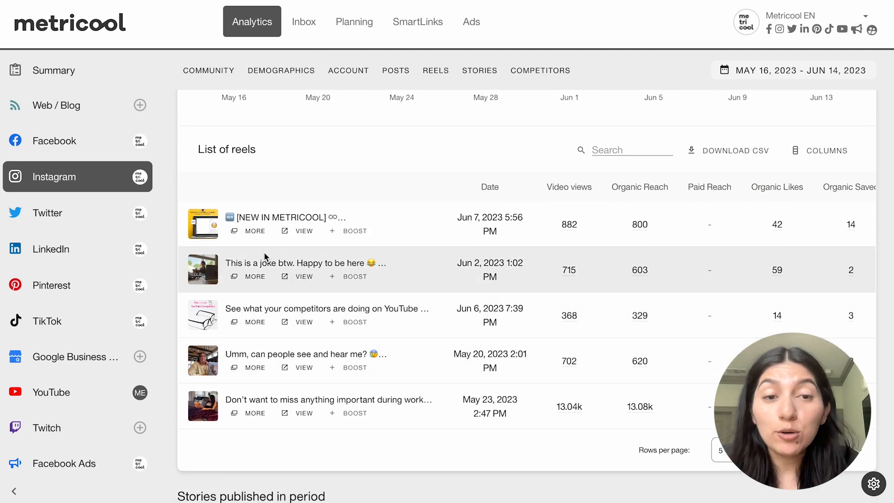
left_click(255, 231)
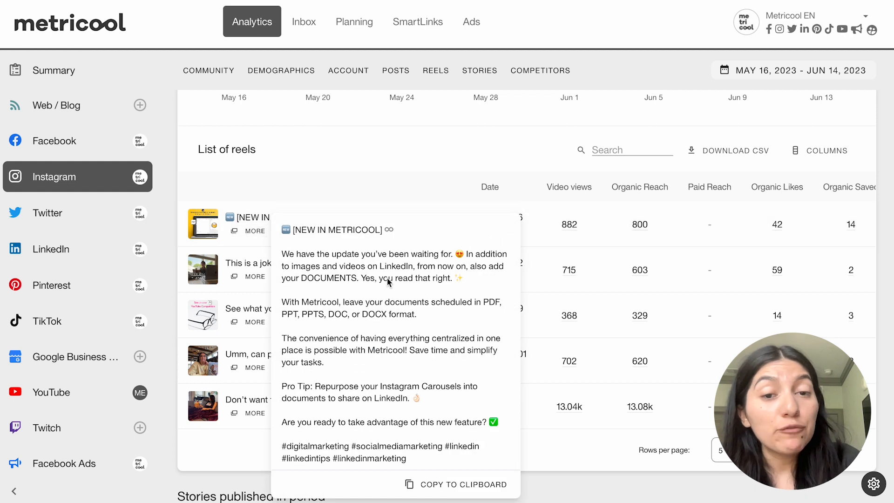
left_click(272, 205)
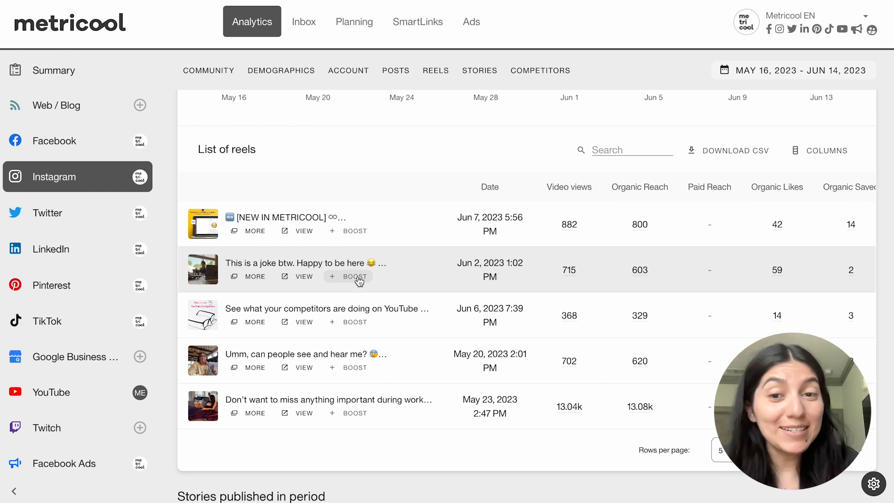
Step: Examine the metric columns in the list of reels and the columns available for display
scroll(561, 223, "right", 3)
scroll(562, 227, "right", 10)
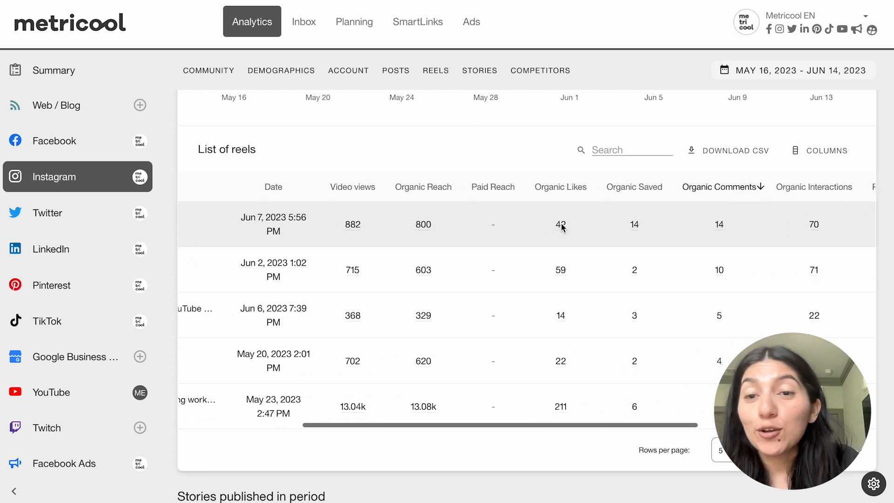
scroll(562, 227, "right", 3)
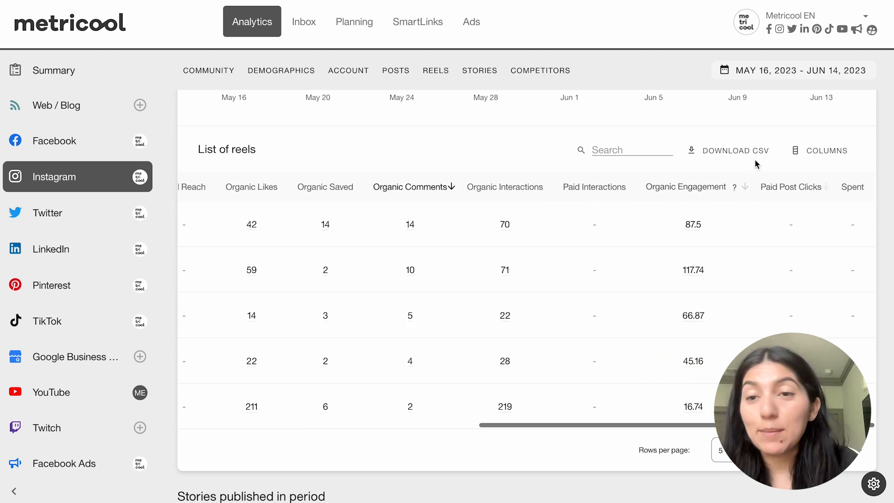
left_click(818, 154)
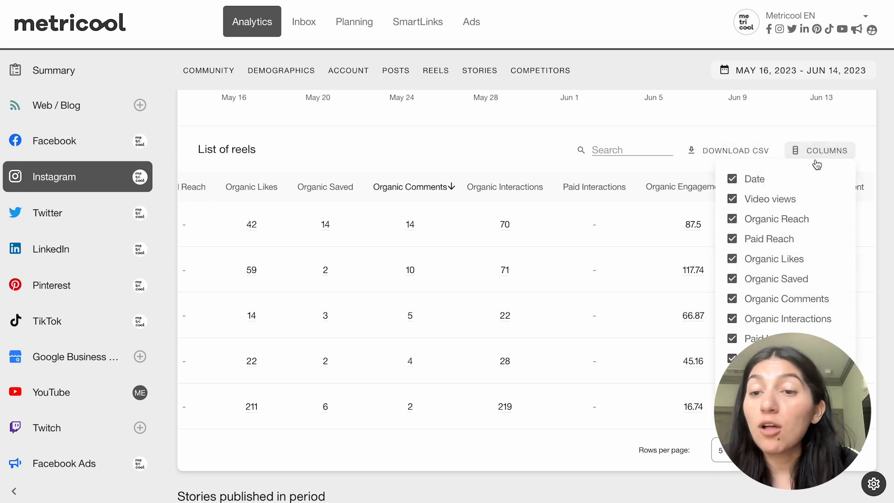
left_click(817, 153)
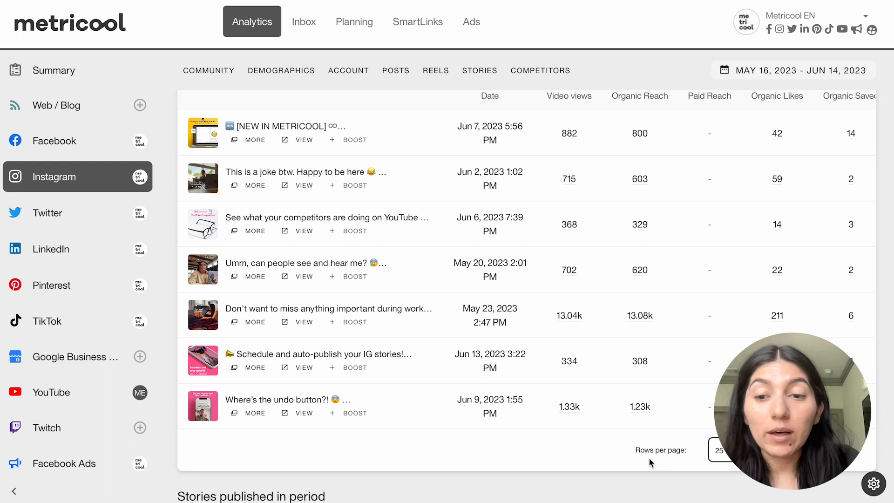
Step: Look over the list of reels and its page-size options, and set it to 5 rows per page
left_click(718, 450)
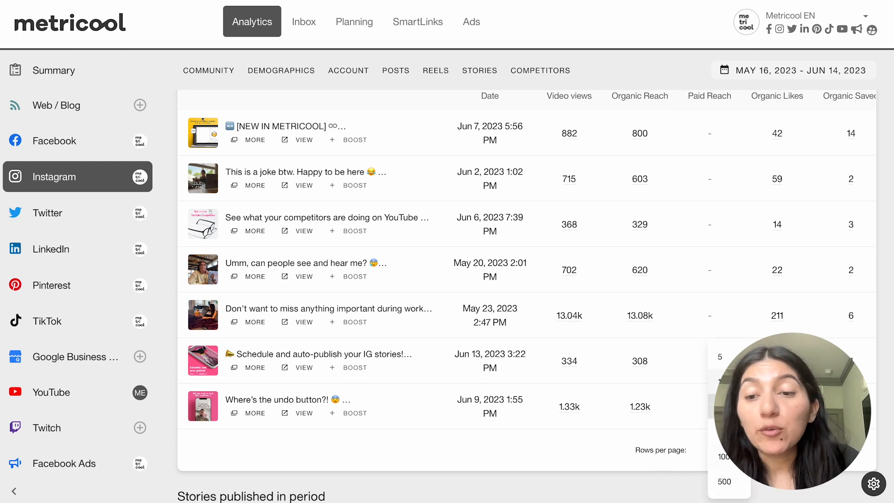
left_click(596, 443)
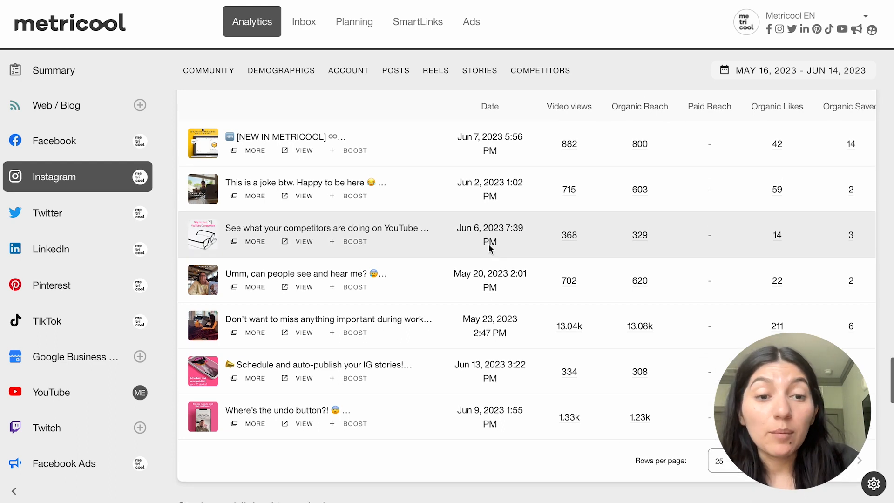
scroll(488, 244, "up", 1)
scroll(488, 244, "down", 1)
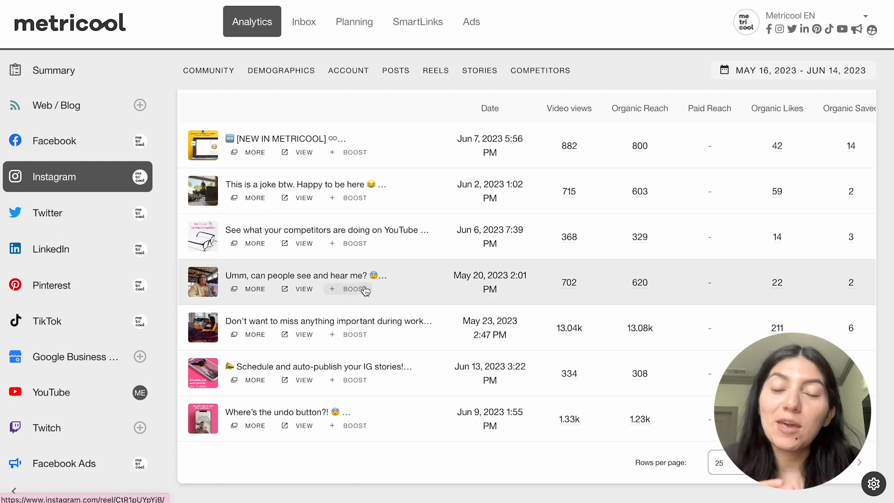
left_click(727, 463)
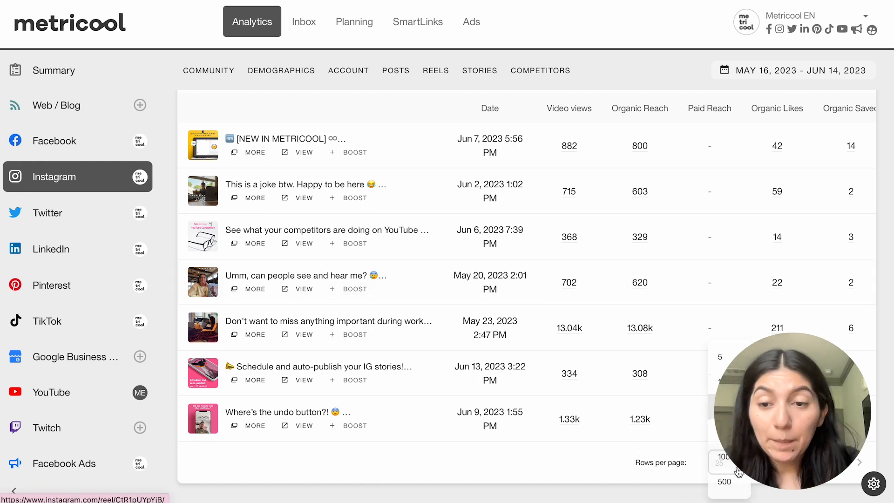
left_click(730, 382)
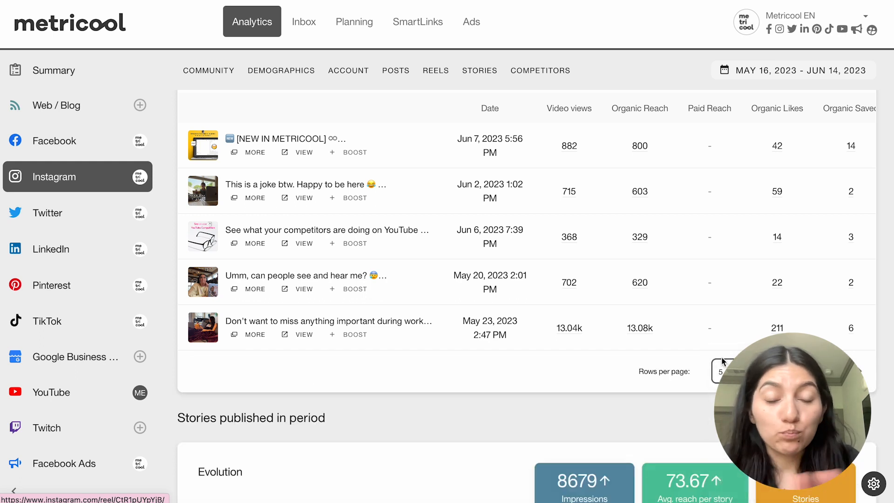
Step: Review the Evolution chart of stories published in the period and the list of stories below it
scroll(597, 401, "down", 4)
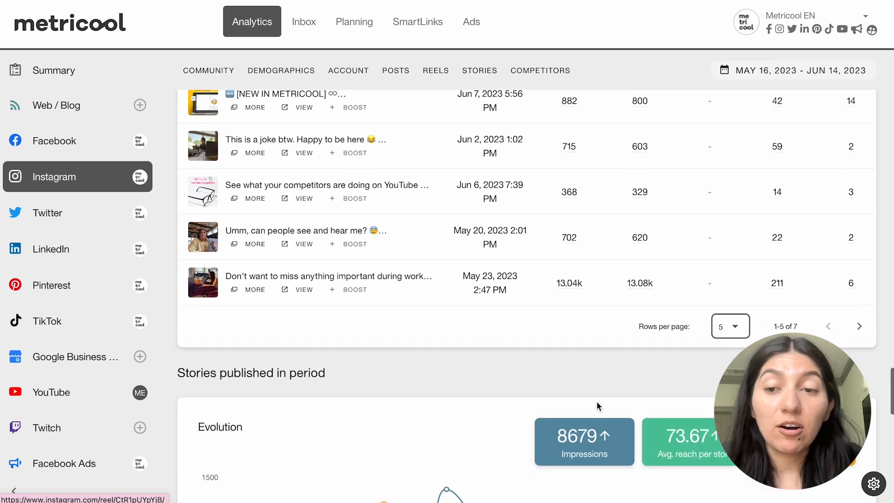
scroll(597, 403, "down", 1)
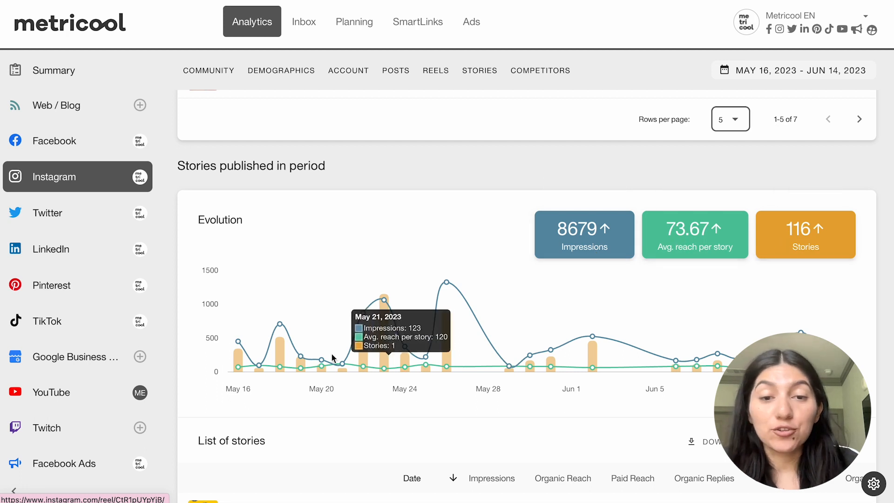
scroll(548, 379, "down", 3)
scroll(547, 375, "down", 3)
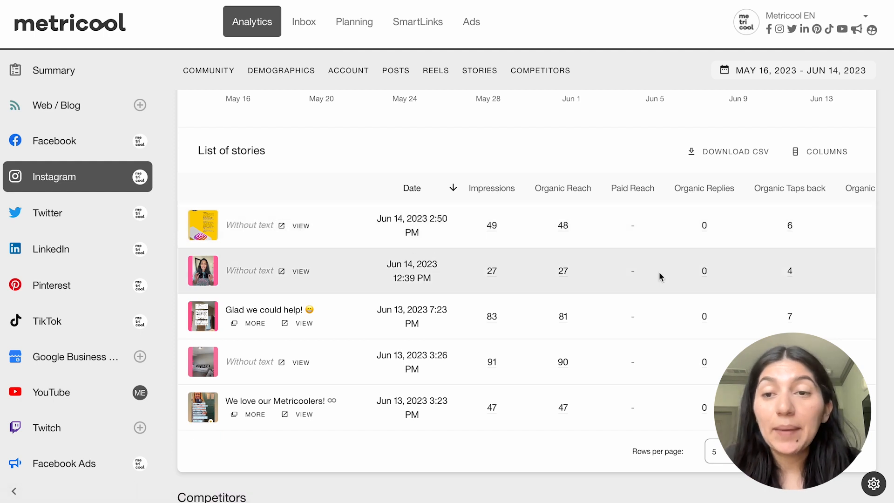
Step: Examine the metric columns in the list of stories and the columns available for display
scroll(658, 274, "right", 3)
scroll(660, 275, "left", 3)
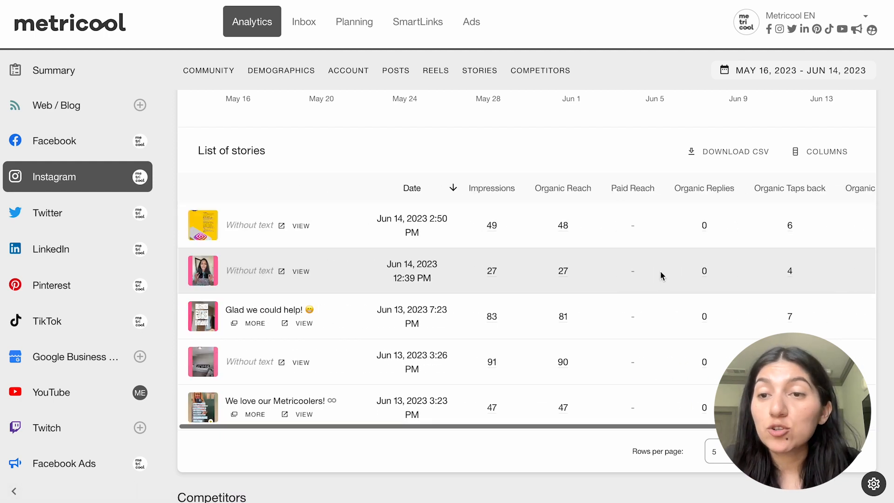
left_click(810, 152)
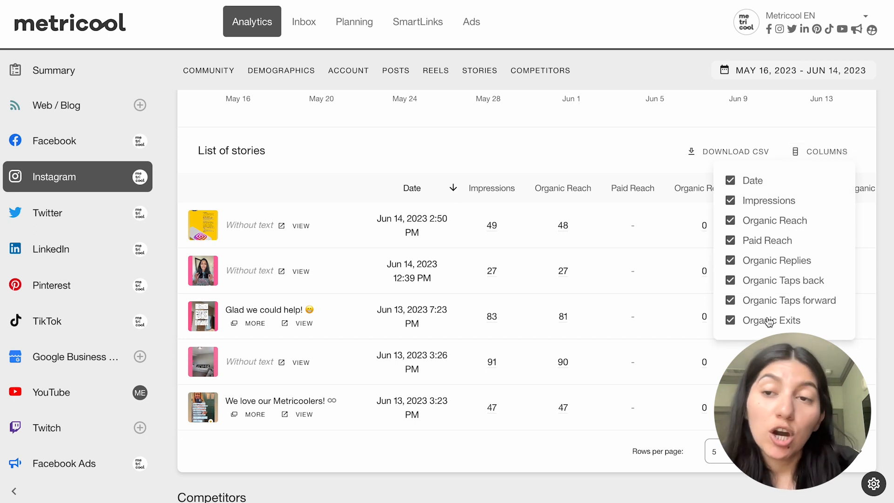
left_click(812, 159)
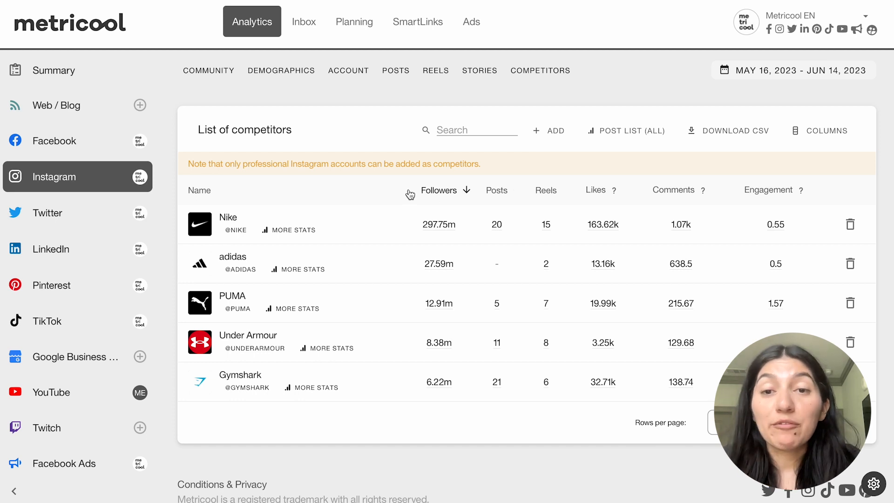
Step: Add lululemon as a new competitor to the list of Instagram competitors
left_click(549, 136)
left_click(321, 246)
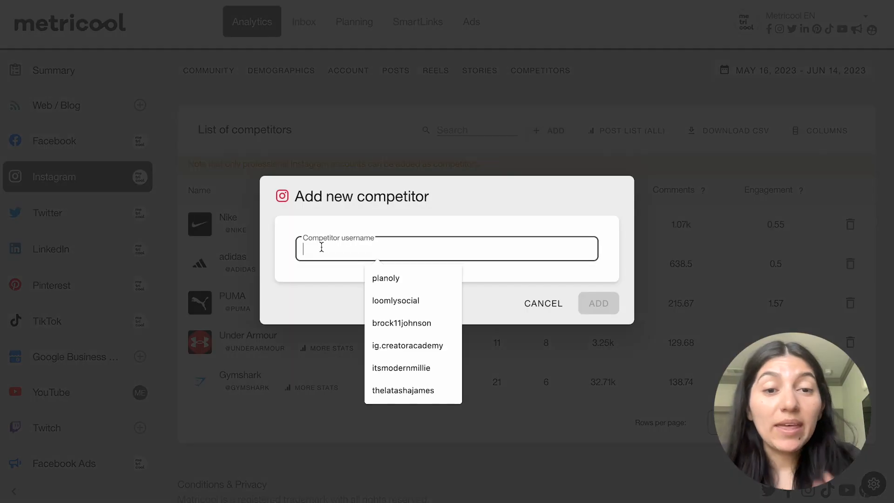
type("lulu")
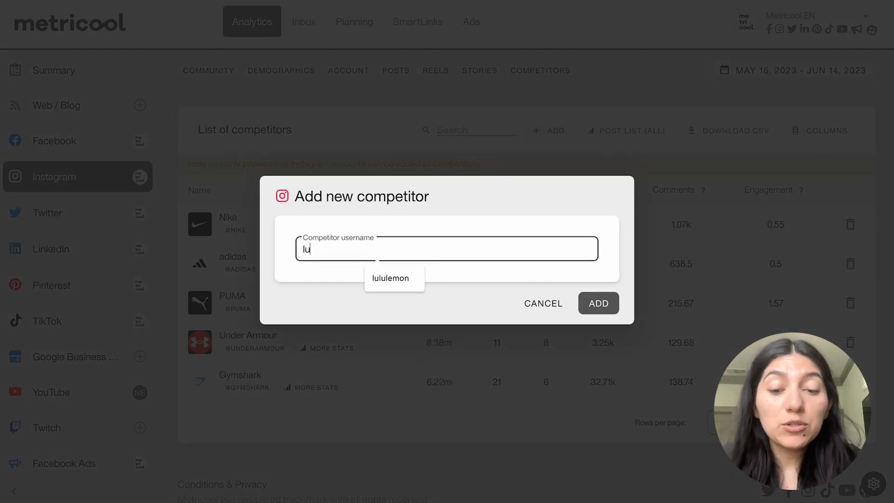
type("lemon")
left_click(600, 306)
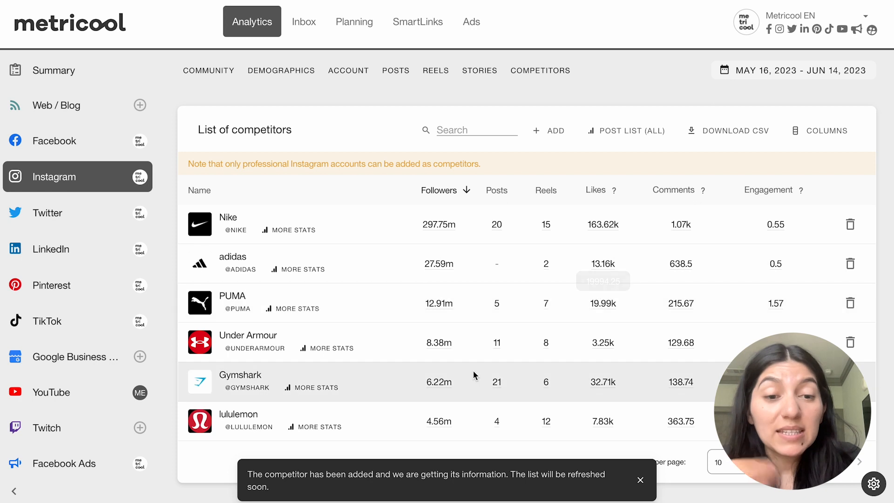
Step: Look over the updated list of competitors and the metric columns available for display
scroll(473, 370, "down", 1)
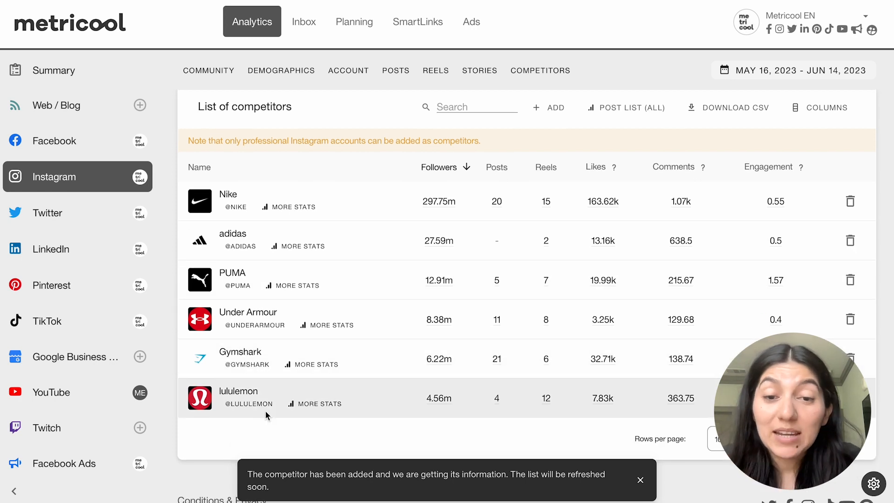
scroll(491, 250, "up", 1)
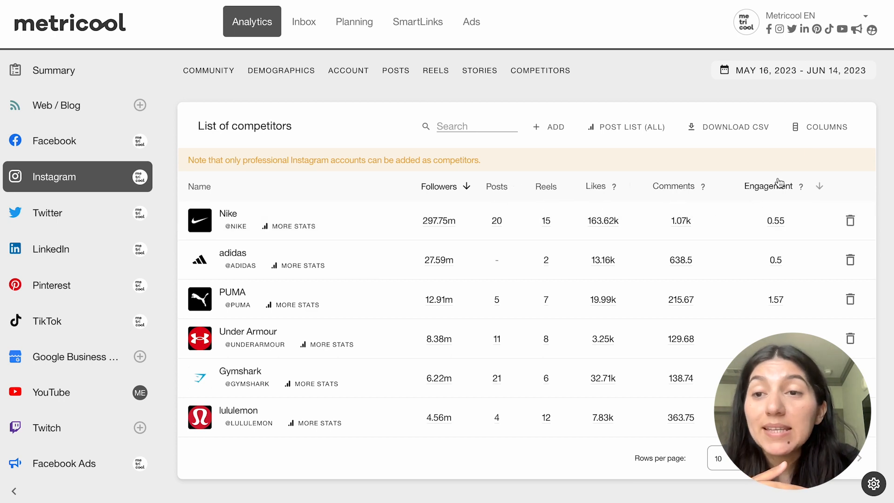
left_click(817, 137)
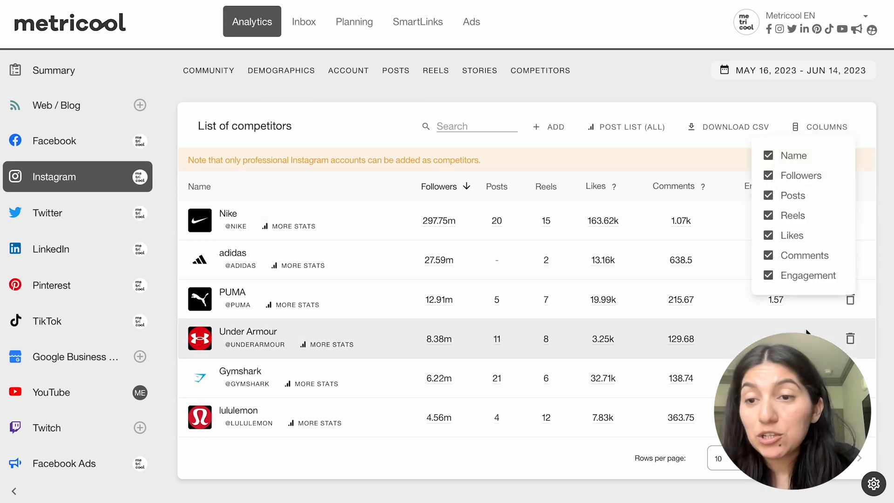
left_click(817, 130)
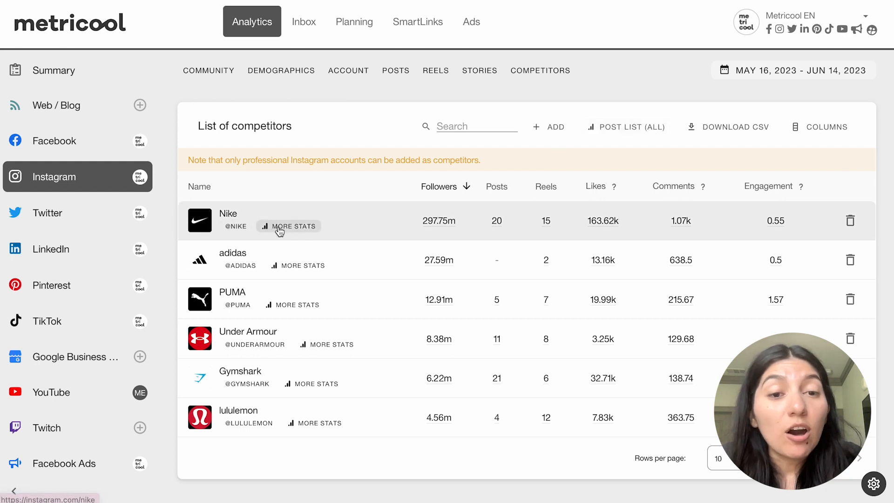
Step: Check Nike's Instagram profile and review its competitor stats, including growth, organic interactions and the list of posts
left_click(235, 228)
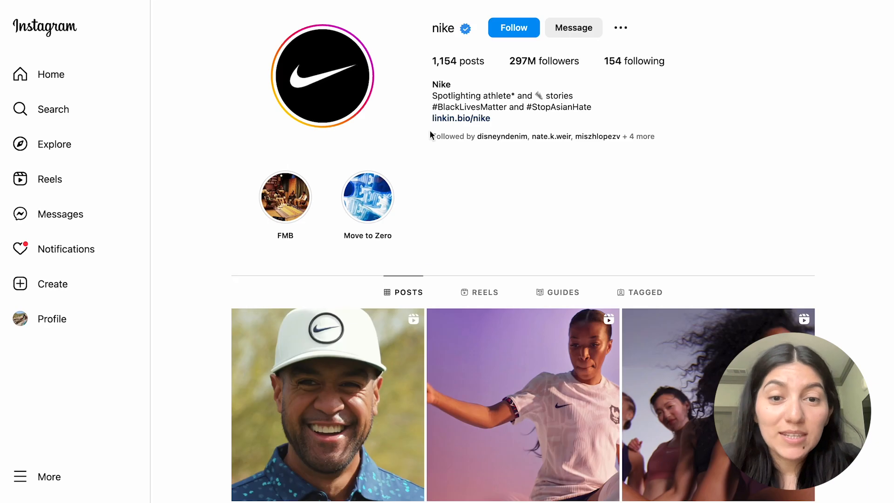
key("super+w")
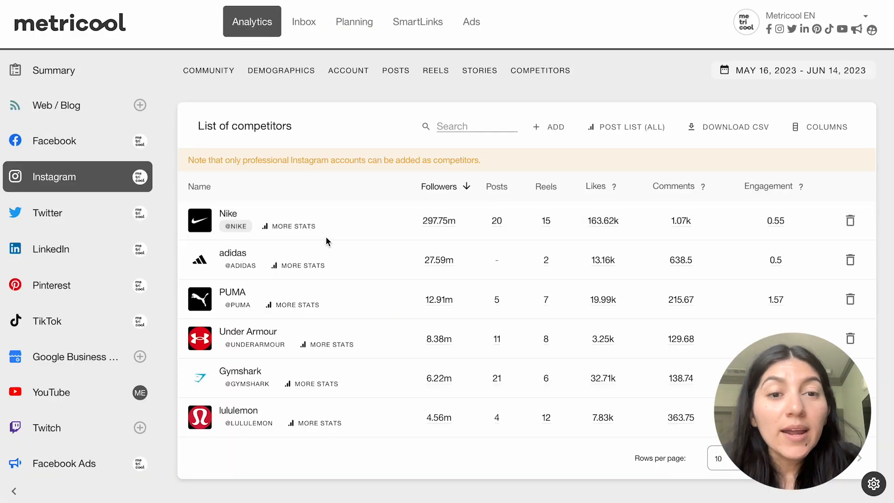
left_click(278, 226)
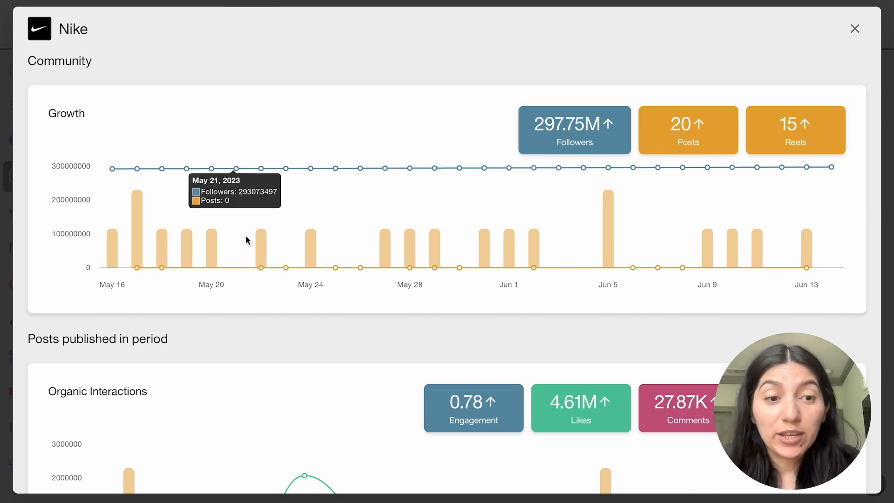
scroll(246, 239, "down", 5)
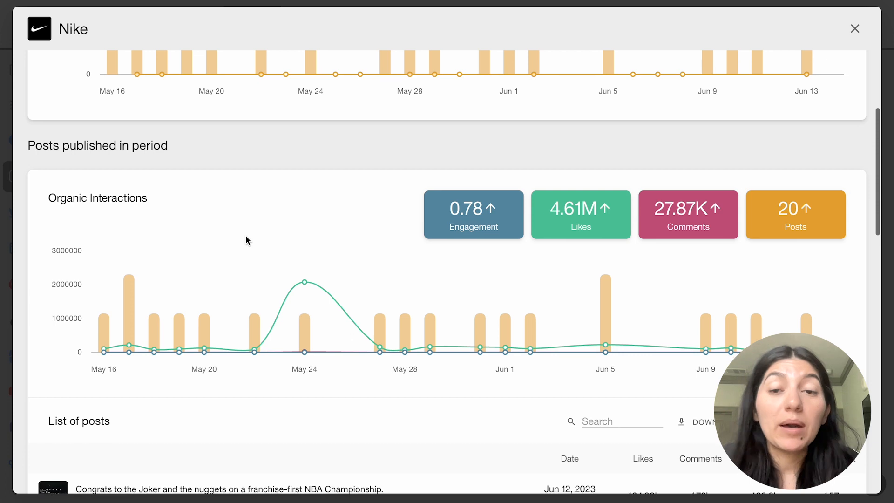
scroll(245, 239, "down", 4)
scroll(246, 239, "down", 4)
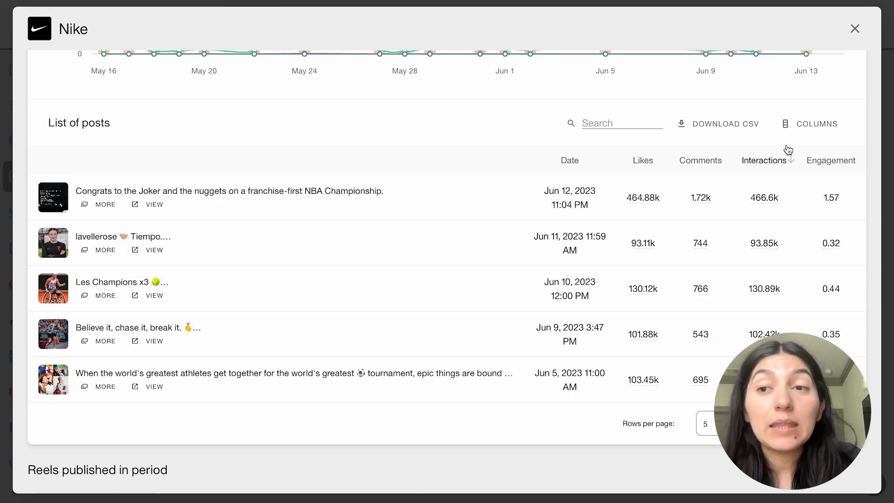
left_click(855, 28)
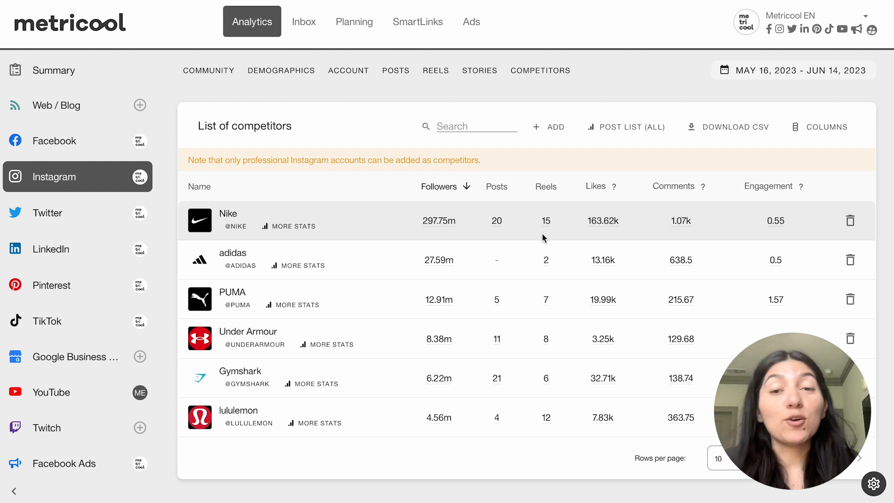
Step: Open the summary of all connected networks and examine followers, impressions and the combined list of posts
scroll(542, 234, "down", 1)
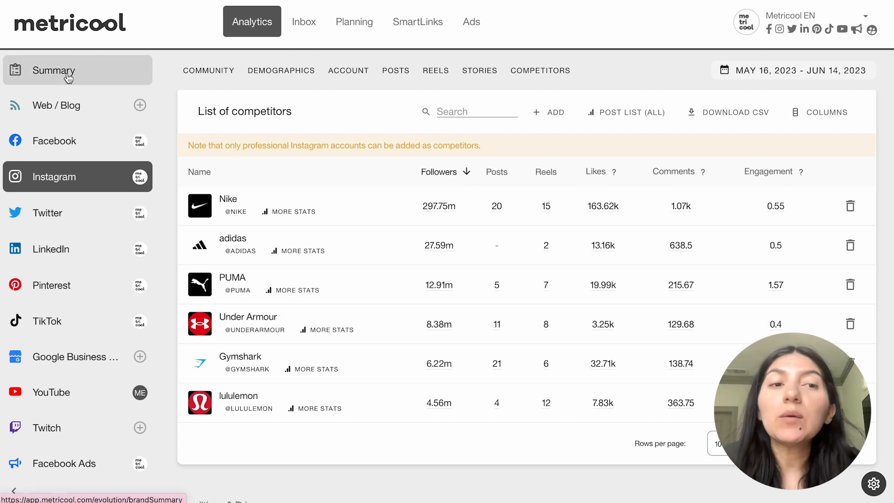
left_click(68, 78)
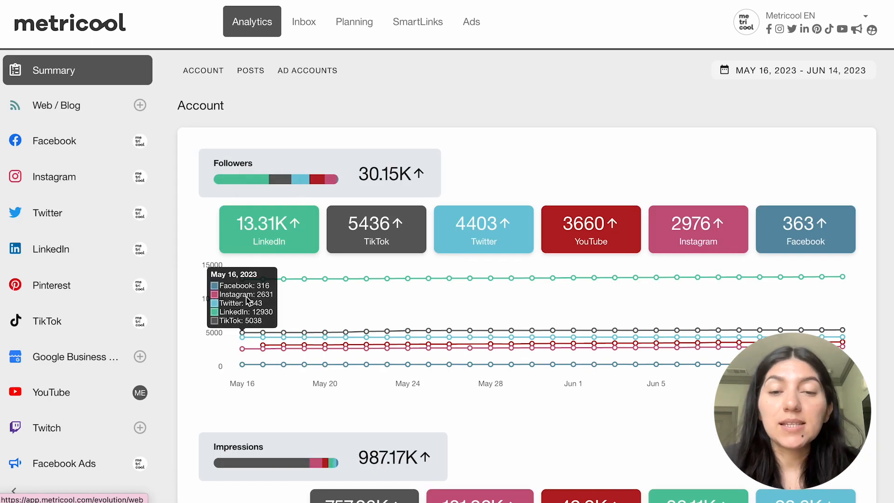
mouse_move(716, 243)
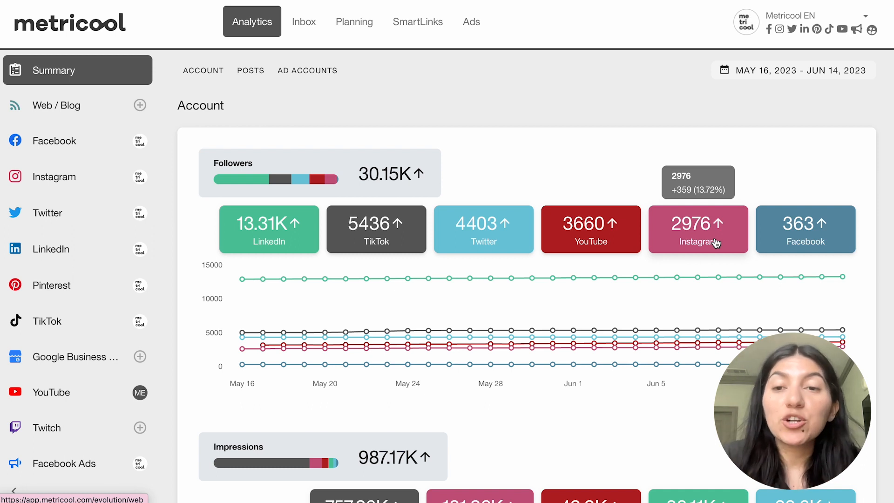
mouse_move(698, 320)
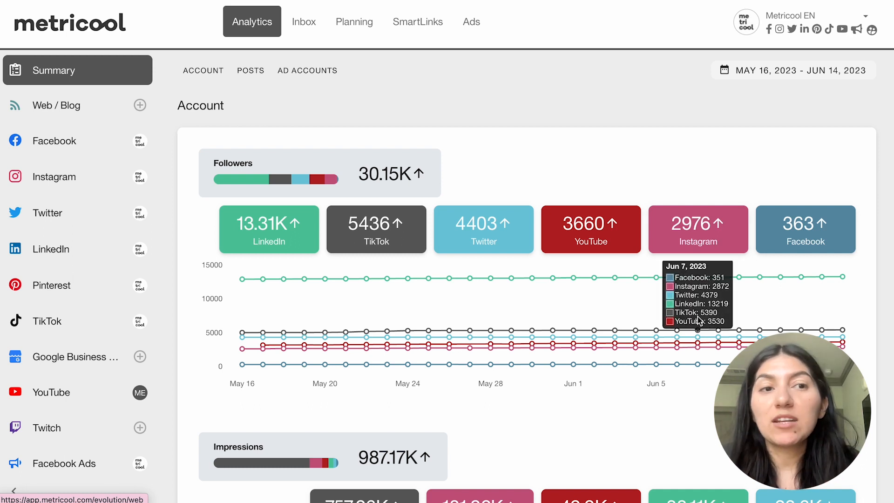
scroll(559, 280, "down", 4)
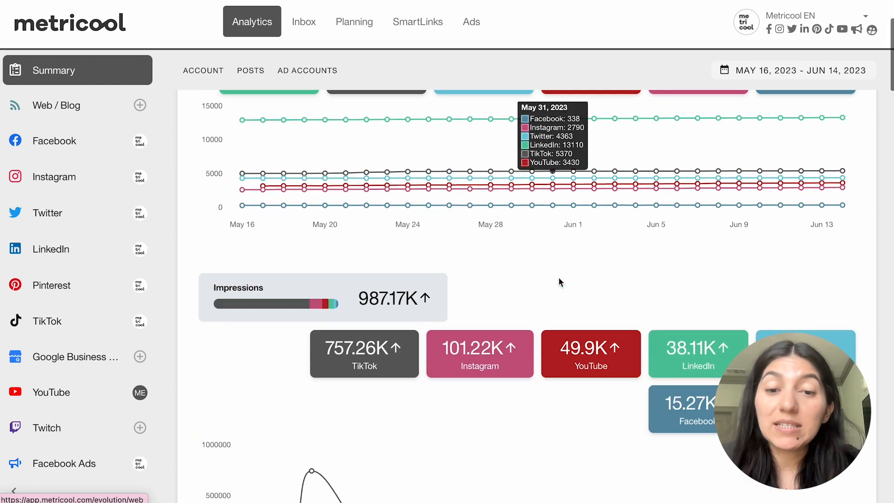
scroll(558, 276, "down", 15)
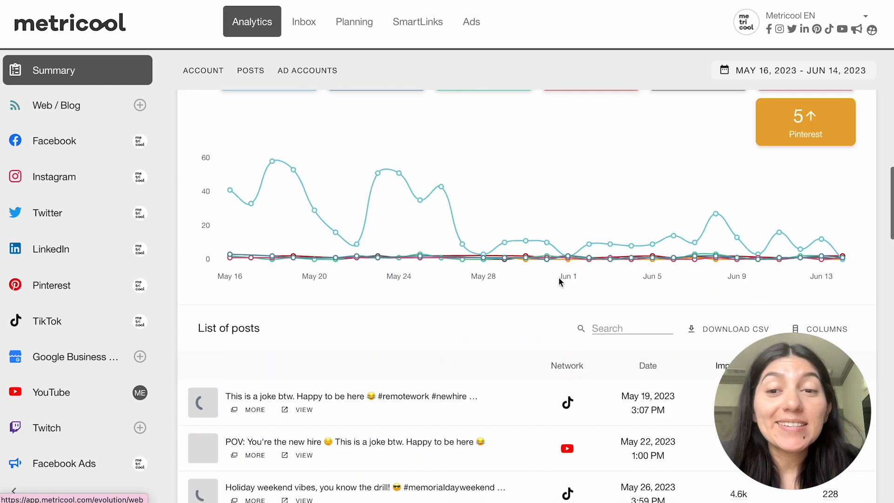
scroll(558, 276, "down", 3)
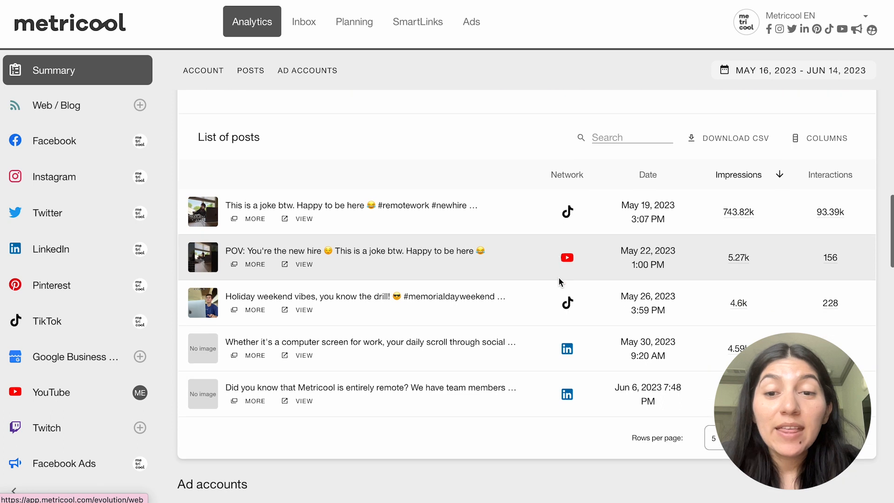
Step: Go back over the summary's post interactions and the account impressions and followers of each network
scroll(558, 277, "up", 10)
scroll(558, 277, "up", 4)
scroll(535, 170, "up", 1)
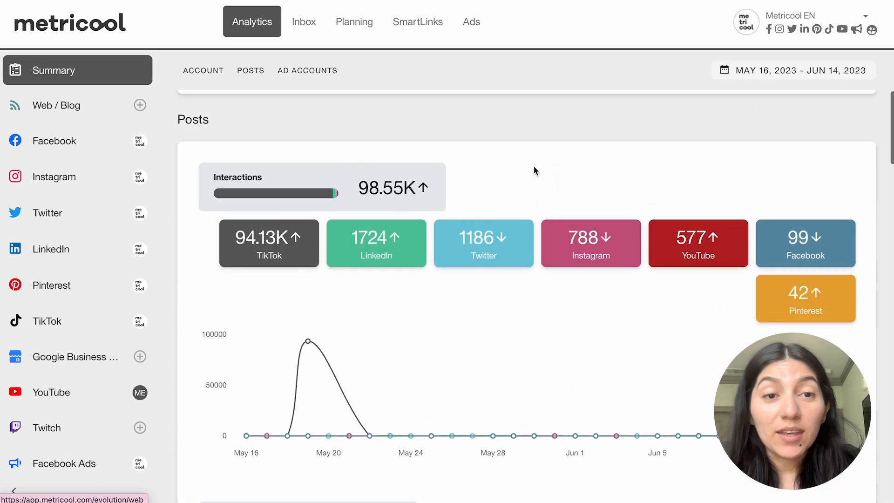
scroll(534, 170, "down", 5)
scroll(582, 181, "down", 2)
scroll(701, 216, "up", 10)
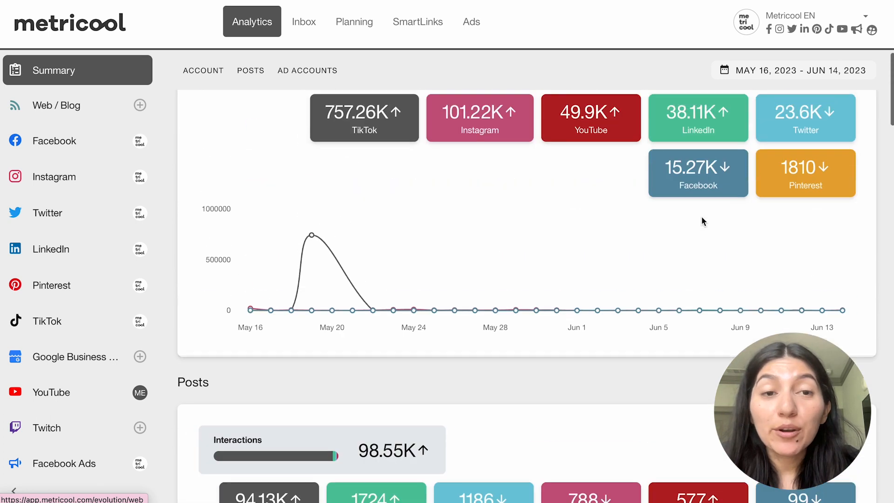
scroll(701, 216, "up", 1)
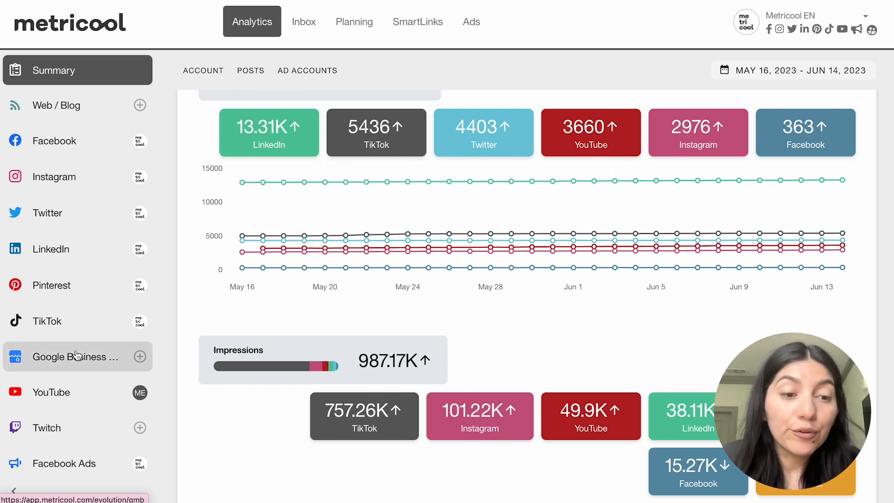
Step: Look through the remaining networks and ad accounts and open the Hashtag Tracker
scroll(76, 357, "down", 3)
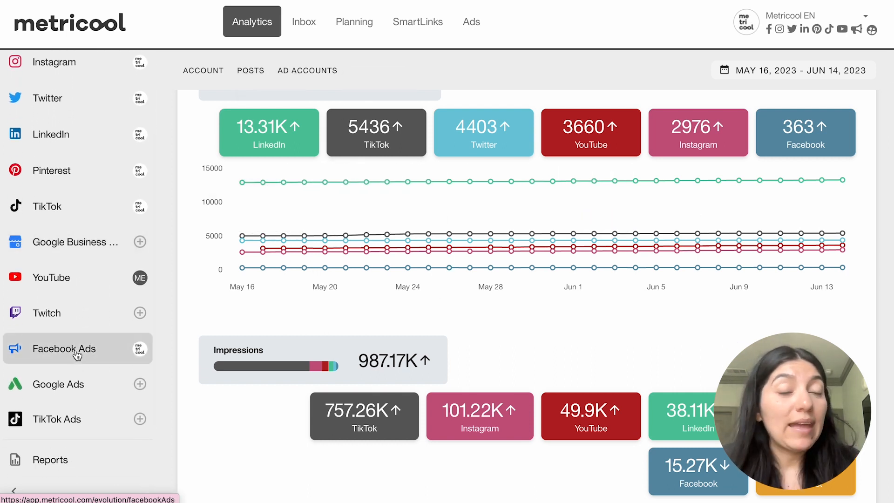
scroll(77, 355, "down", 2)
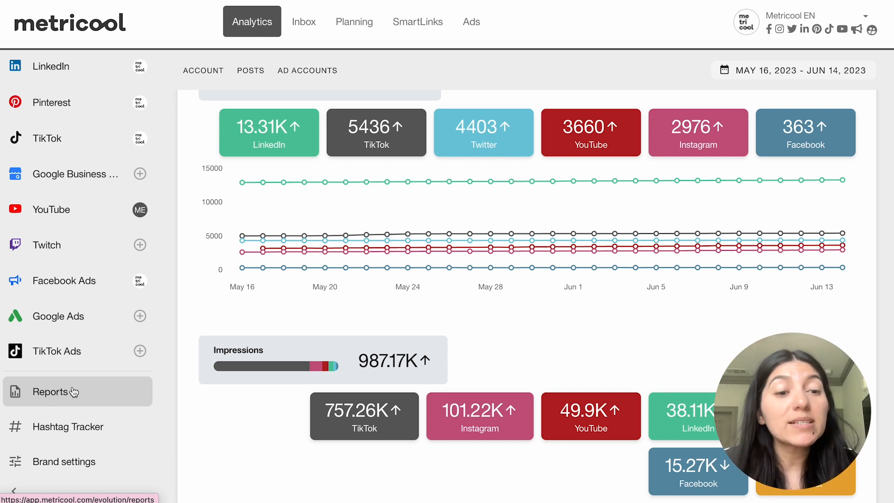
left_click(67, 430)
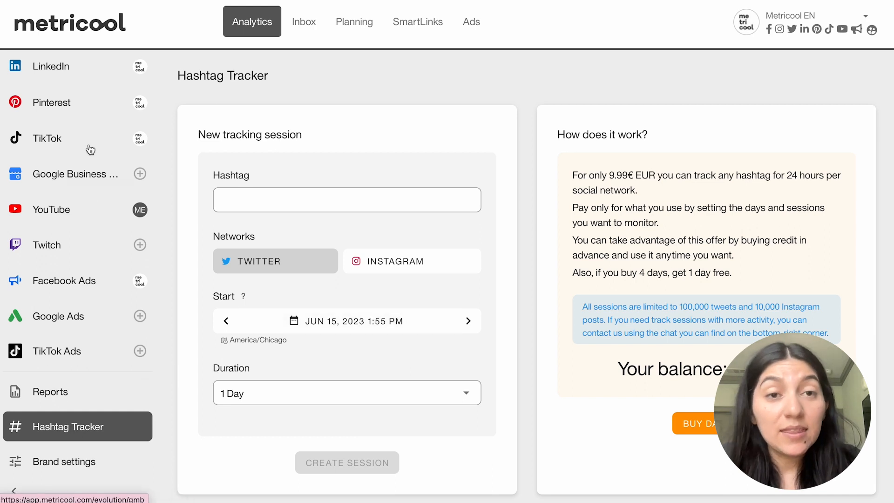
scroll(85, 176, "up", 4)
scroll(85, 176, "down", 5)
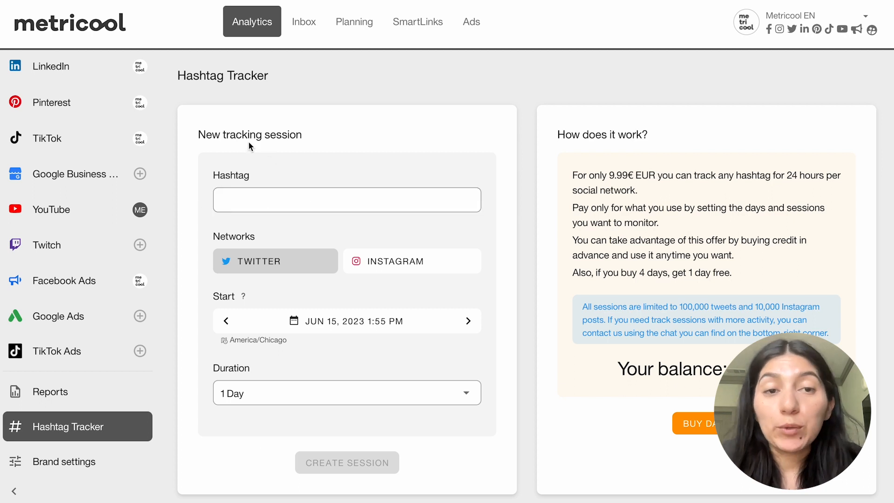
Step: Set the new tracking session's hashtag to #Metricooler2023 and select Instagram as its only network
left_click(263, 205)
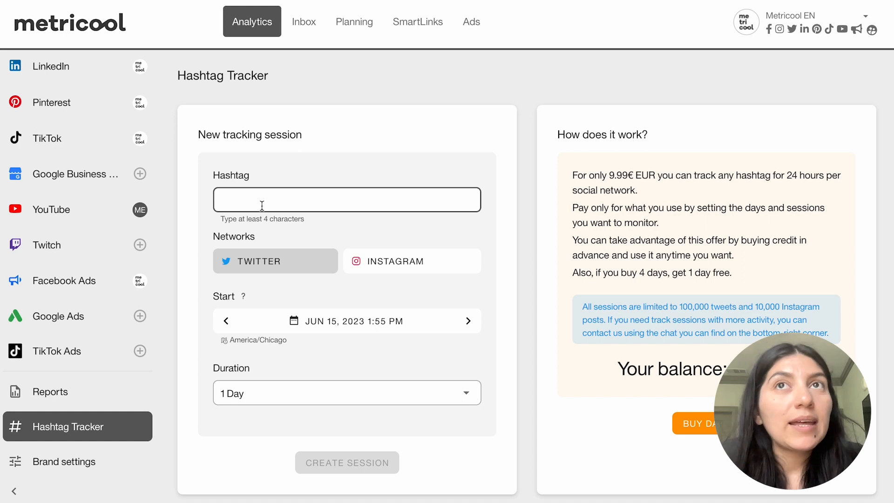
type("#")
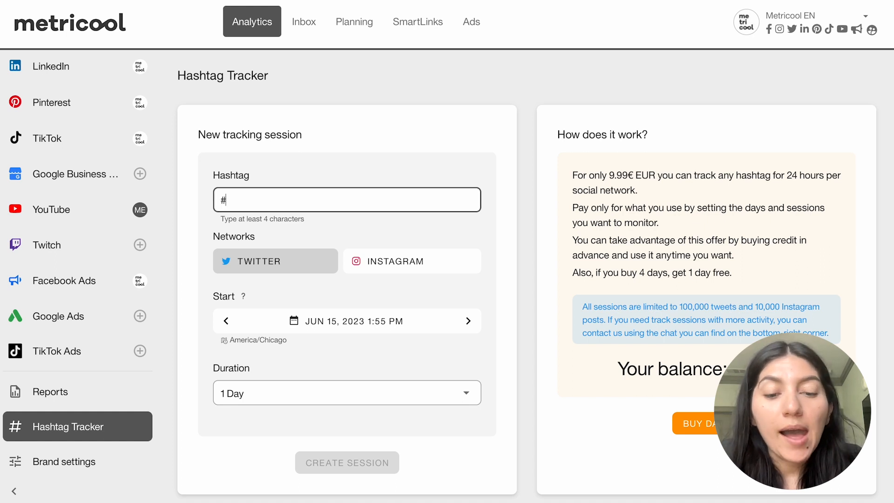
type("Metricooler2023")
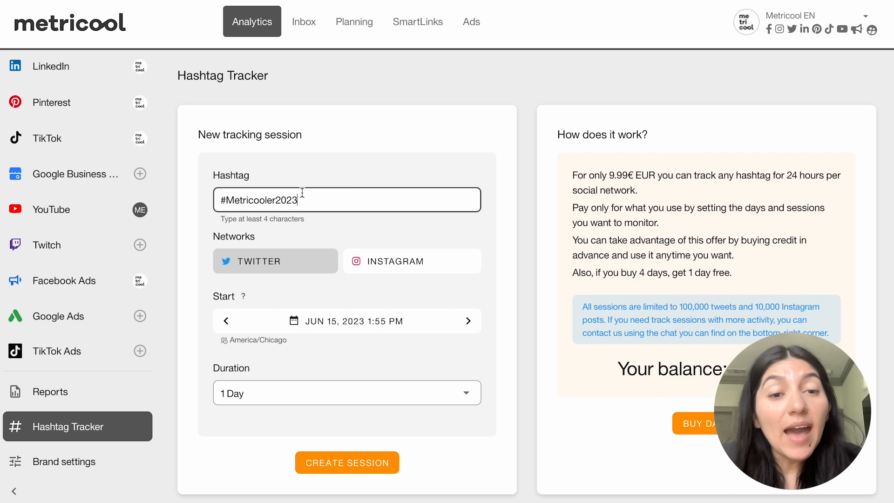
left_click(398, 263)
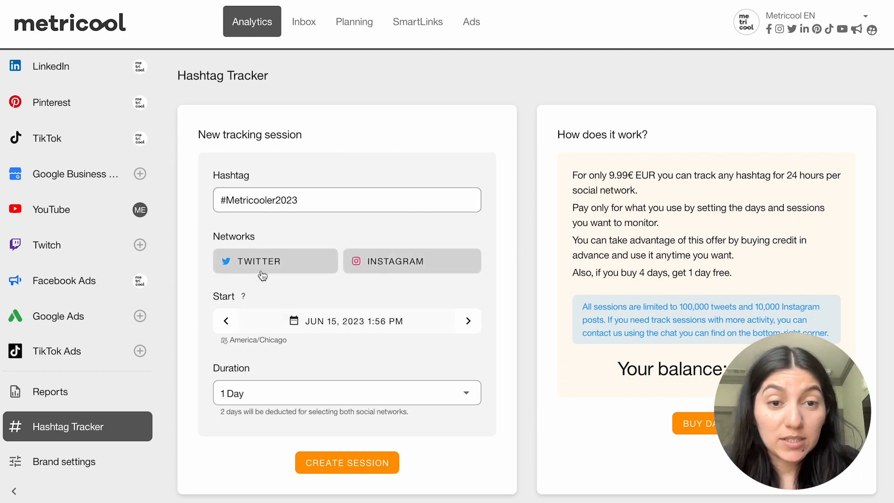
left_click(277, 272)
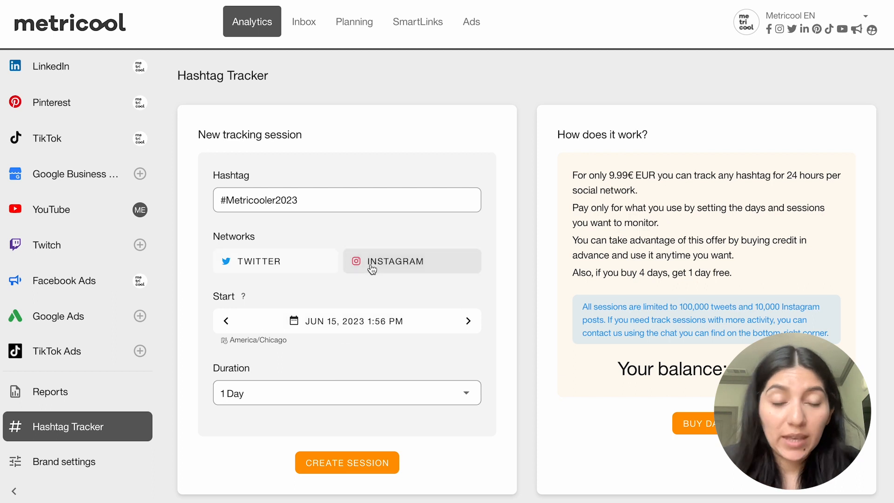
Step: Set the tracking session's start to June 16, 2023 at 3:00 PM
scroll(346, 275, "down", 1)
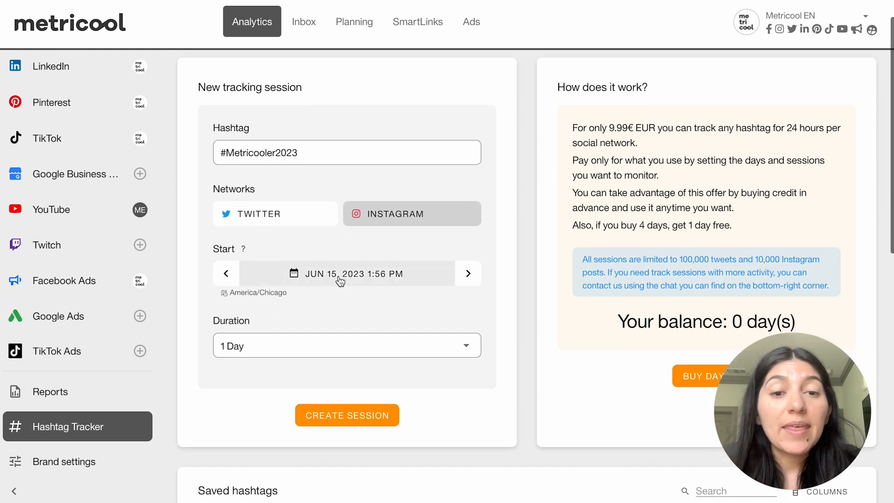
left_click(340, 280)
left_click(390, 413)
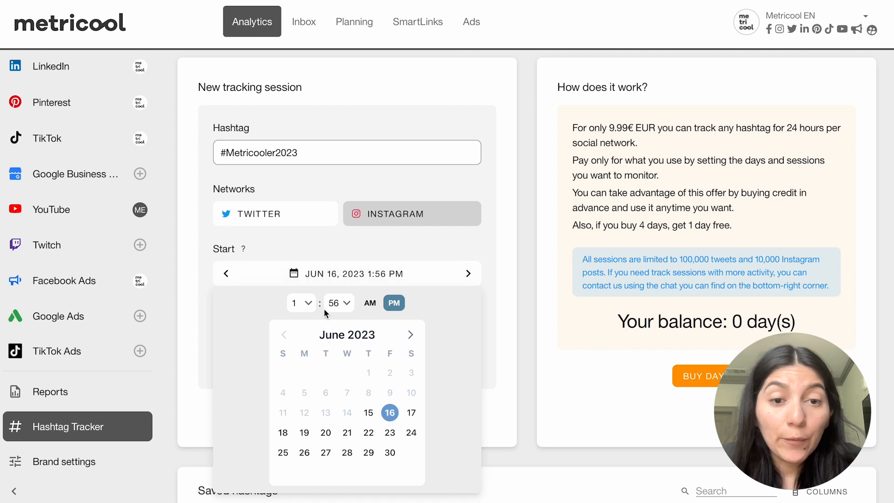
left_click(308, 304)
left_click(299, 332)
left_click(339, 304)
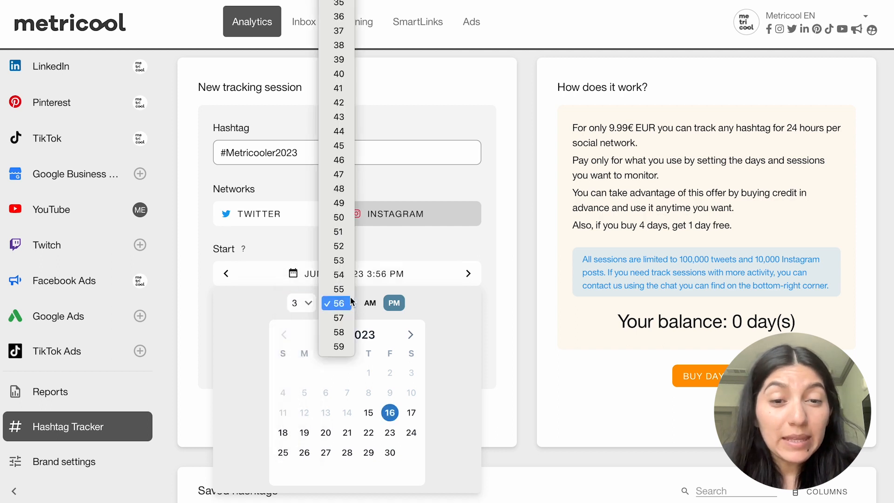
scroll(337, 108, "up", 5)
scroll(337, 108, "up", 3)
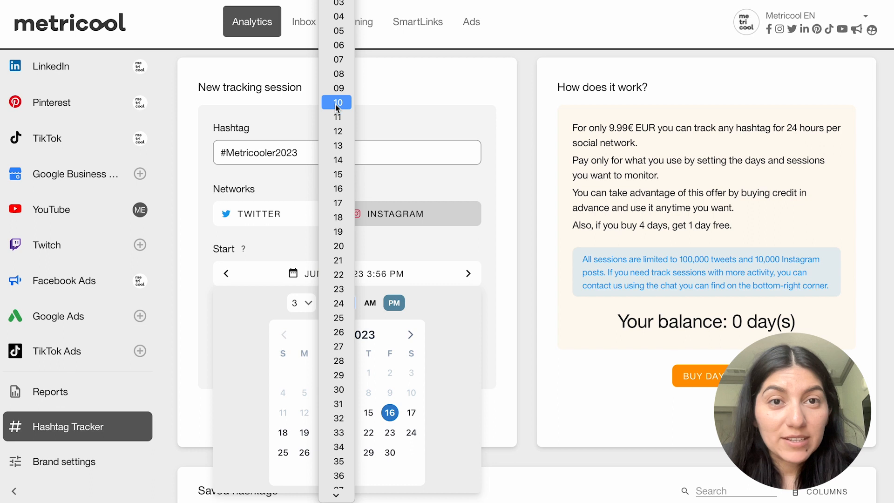
left_click(339, 1)
left_click(430, 313)
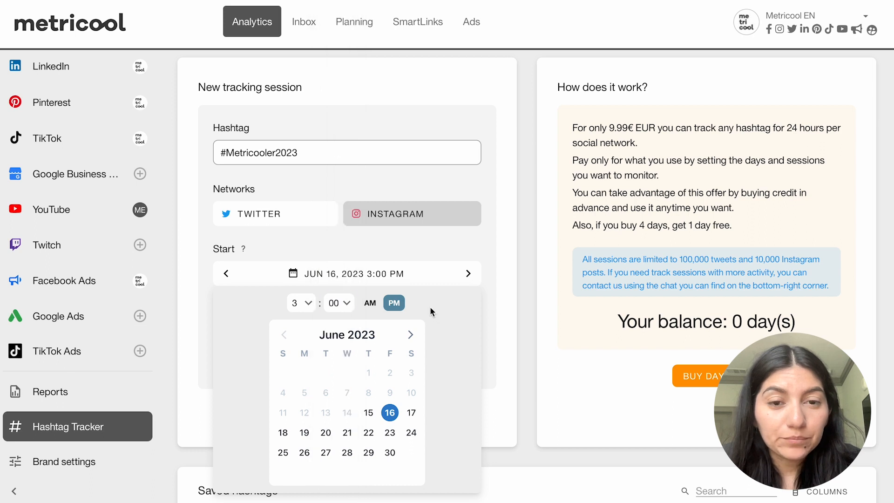
left_click(487, 266)
Step: Set the tracking session's duration to 4 Days
left_click(258, 345)
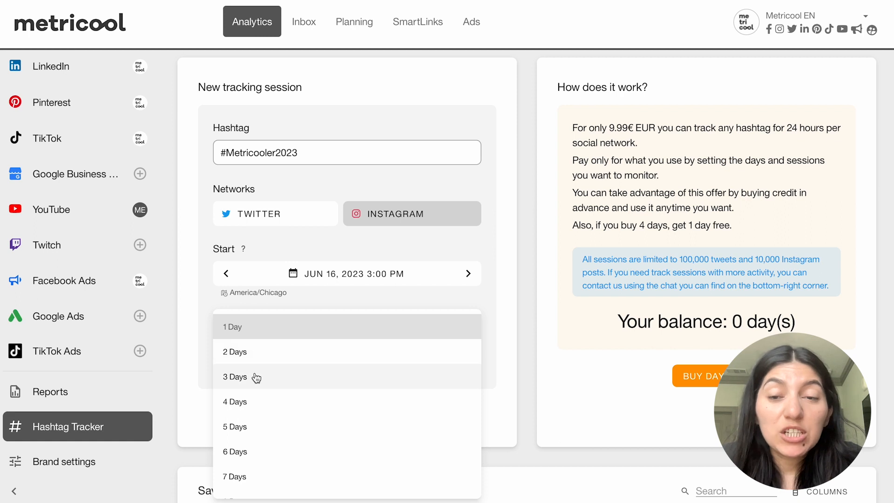
left_click(245, 401)
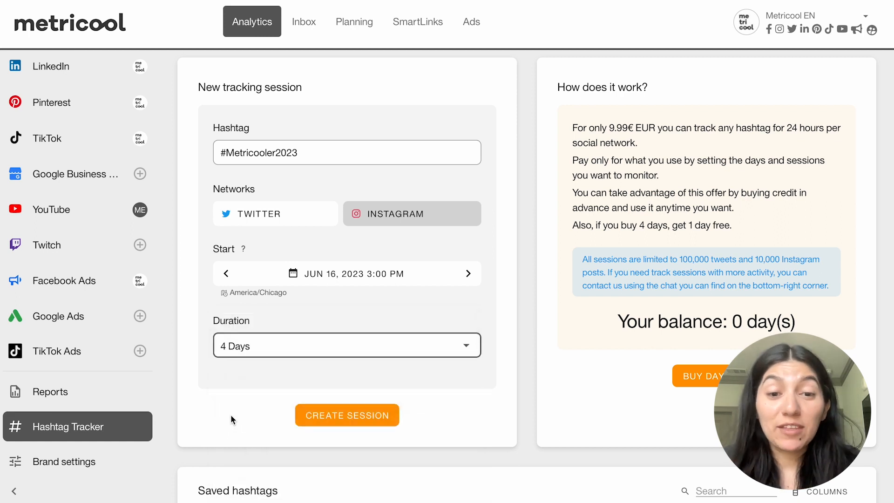
scroll(231, 414, "down", 2)
scroll(231, 415, "up", 1)
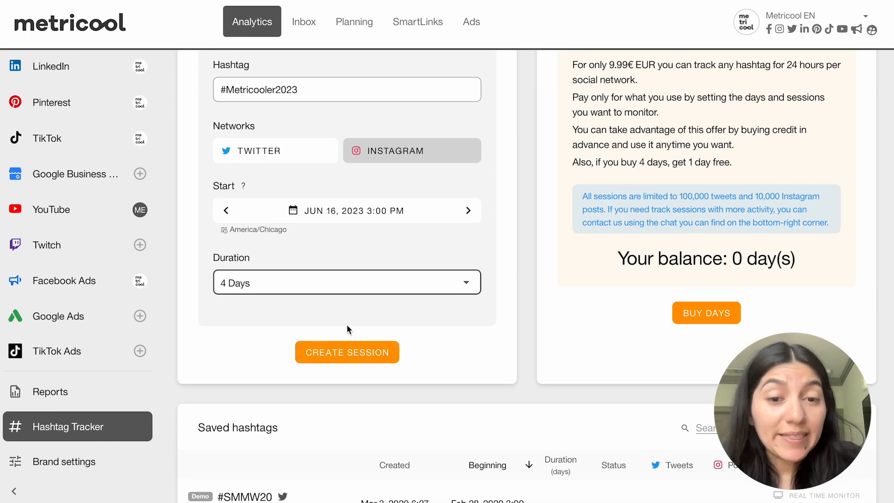
scroll(403, 192, "up", 3)
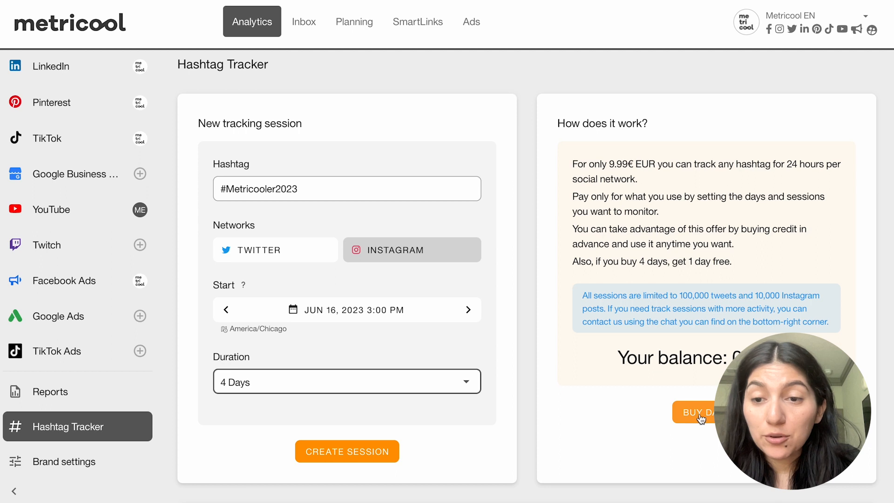
Step: Look over the saved hashtags list and its column and search options
scroll(632, 470, "down", 8)
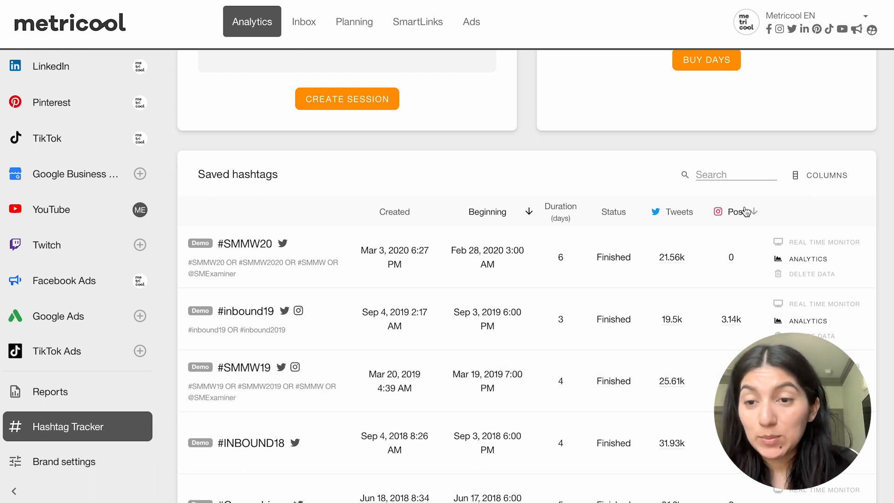
scroll(527, 298, "down", 1)
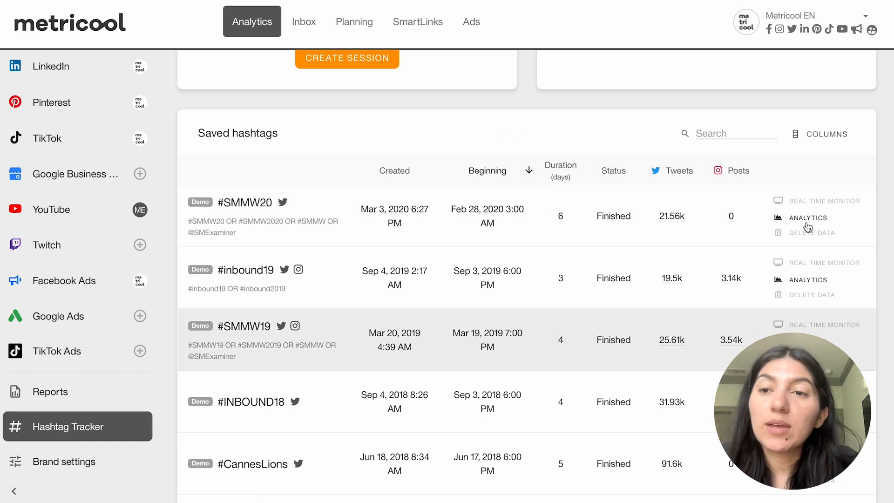
scroll(808, 228, "up", 1)
left_click(820, 162)
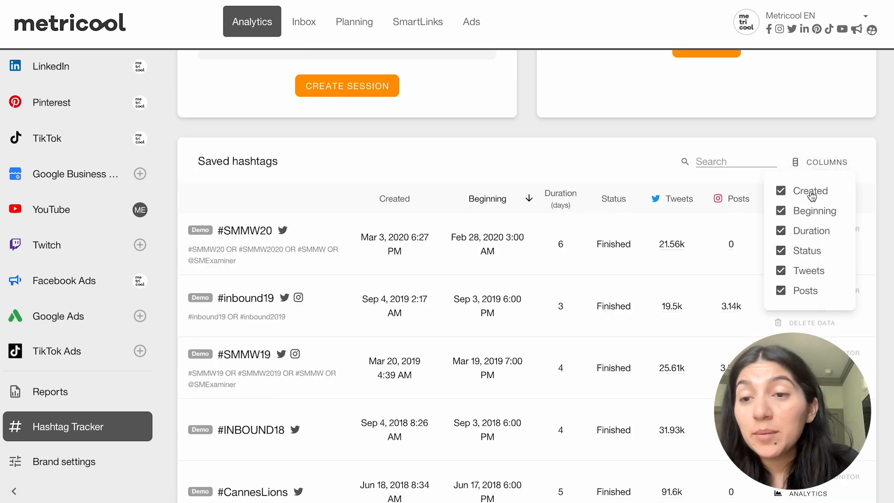
left_click(814, 168)
left_click(724, 162)
Step: Open the purchase of tracking days, review the billing, paying method and payment information, and close it without paying
scroll(711, 154, "up", 1)
scroll(711, 153, "up", 7)
left_click(709, 399)
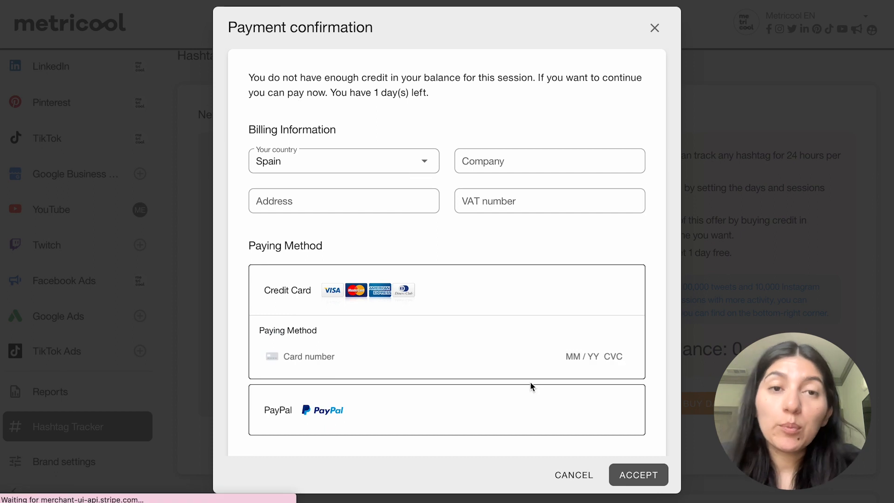
scroll(530, 386, "down", 3)
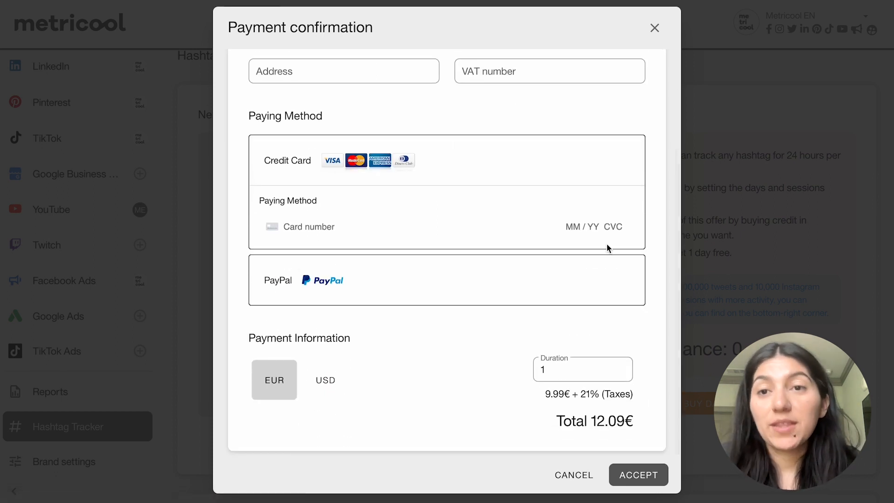
left_click(654, 28)
scroll(549, 253, "up", 1)
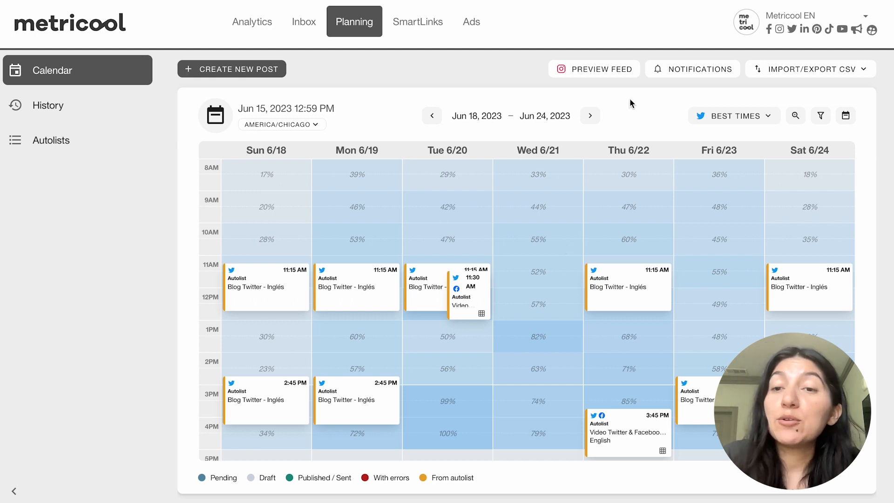
Step: Show the best posting times for Instagram in the planning calendar
left_click(709, 120)
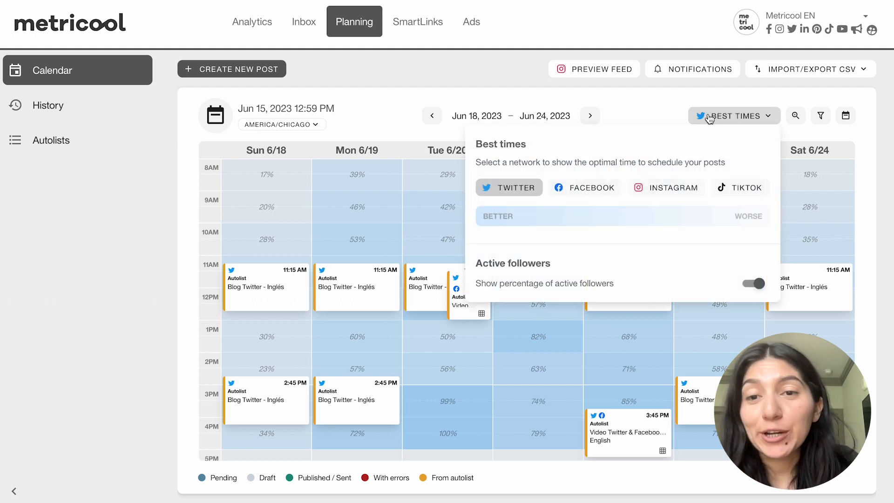
left_click(675, 189)
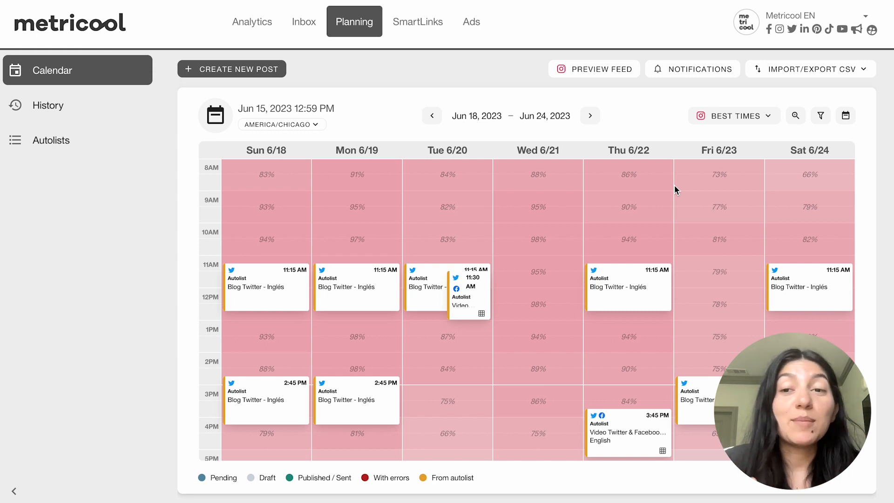
Step: Hide the percentage of active followers in the calendar and show it again
left_click(717, 120)
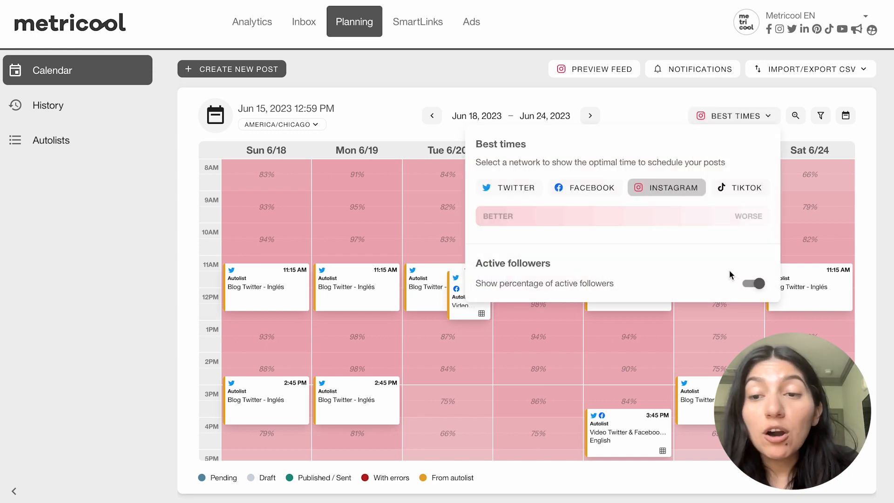
left_click(755, 283)
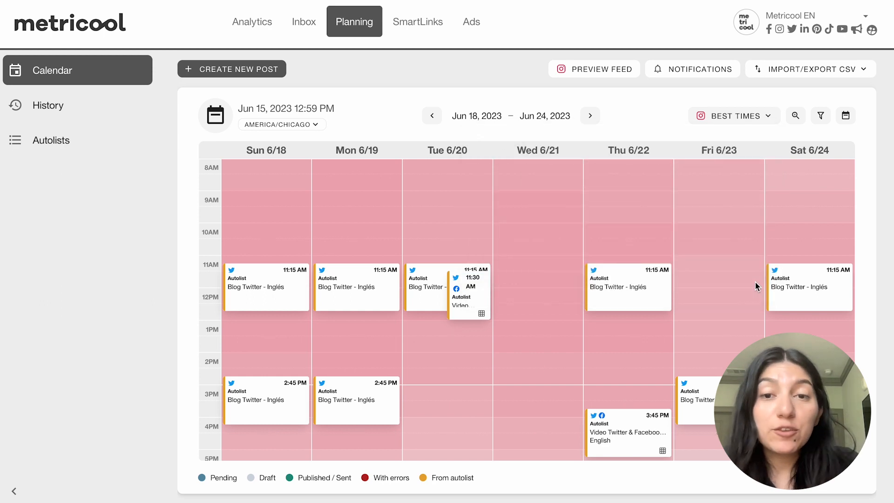
left_click(735, 115)
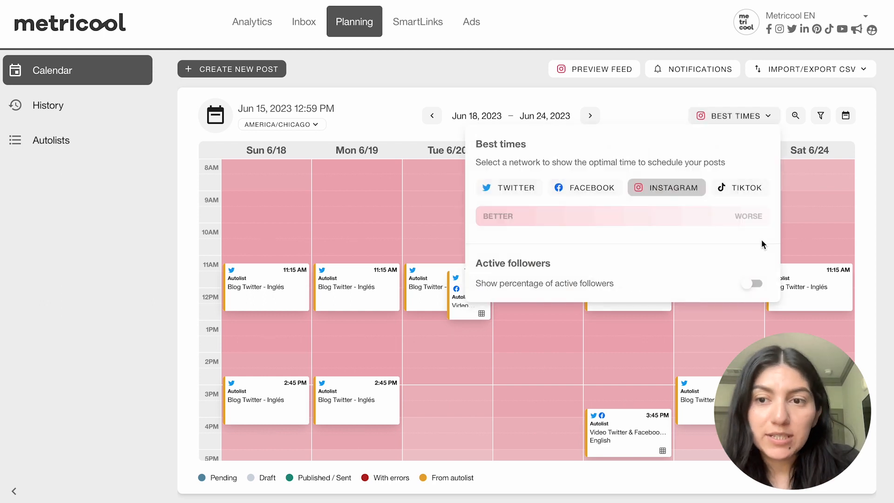
left_click(754, 283)
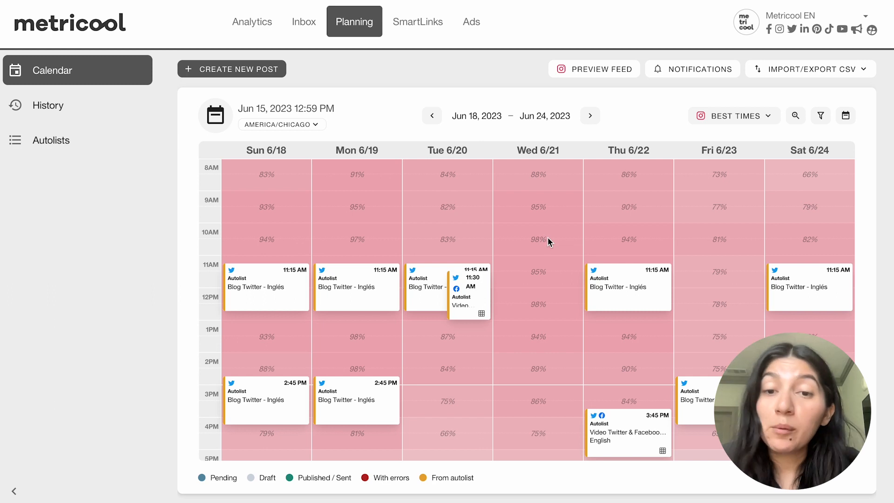
Step: Examine the Instagram best-time percentages and the scheduled autolist posts for the week of June 18 to 24, 2023
scroll(549, 236, "up", 1)
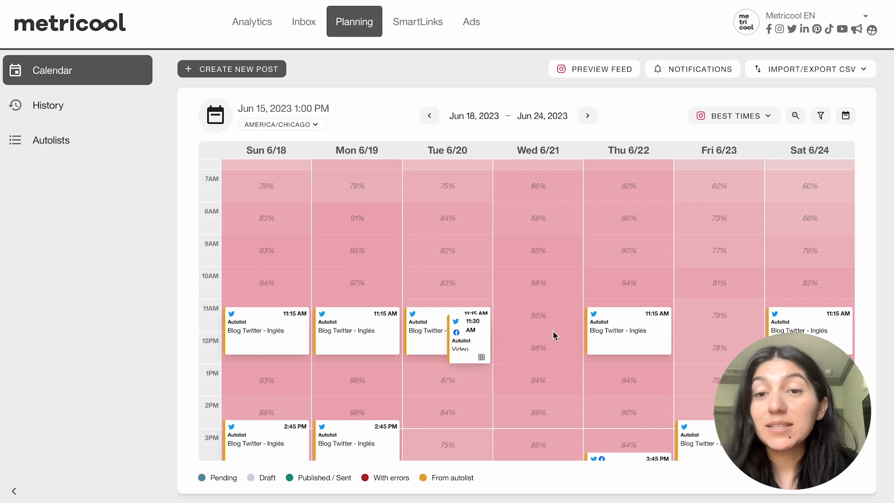
scroll(552, 331, "down", 1)
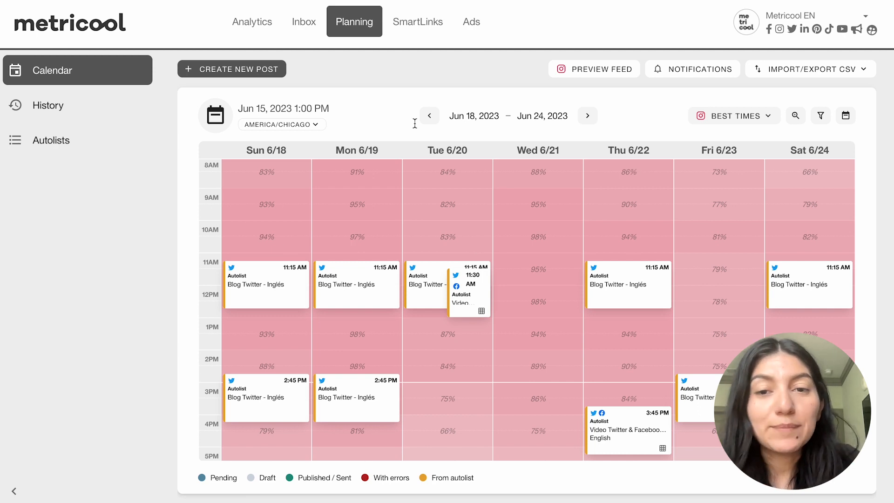
mouse_move(399, 284)
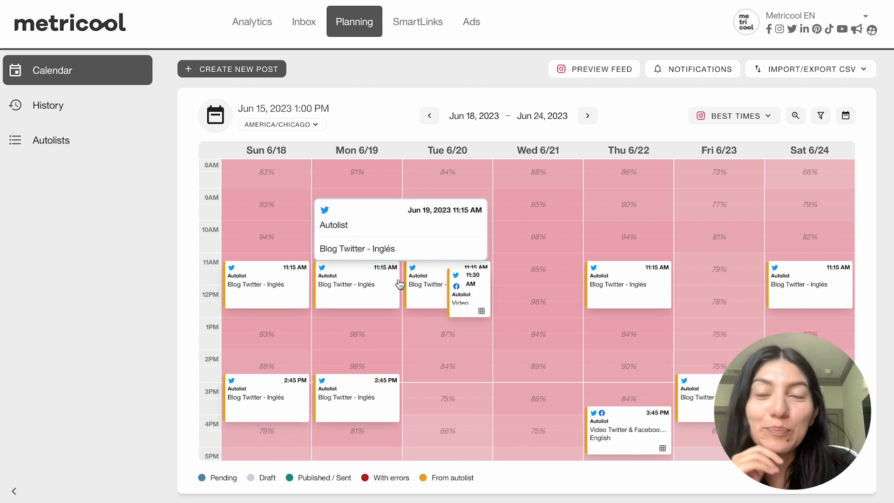
Step: Start a new post for Instagram only, check the available content types and keep it as Post
left_click(270, 80)
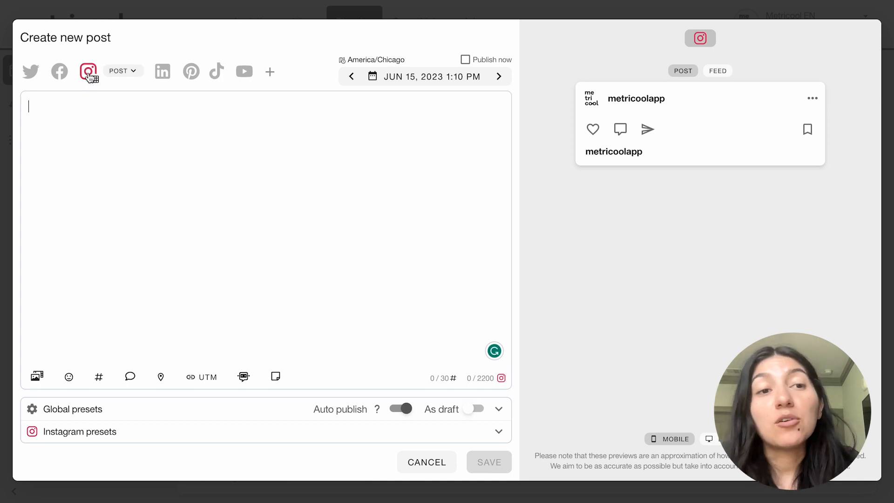
left_click(59, 71)
left_click(134, 74)
left_click(136, 74)
left_click(62, 74)
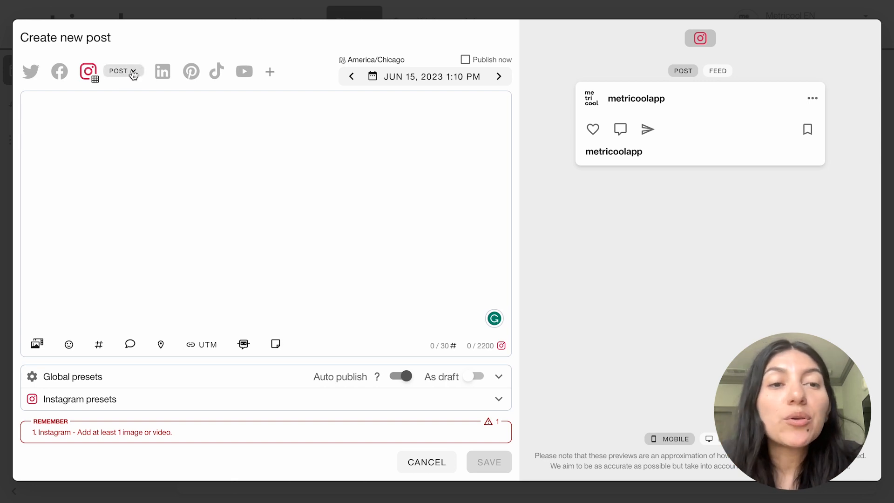
left_click(133, 73)
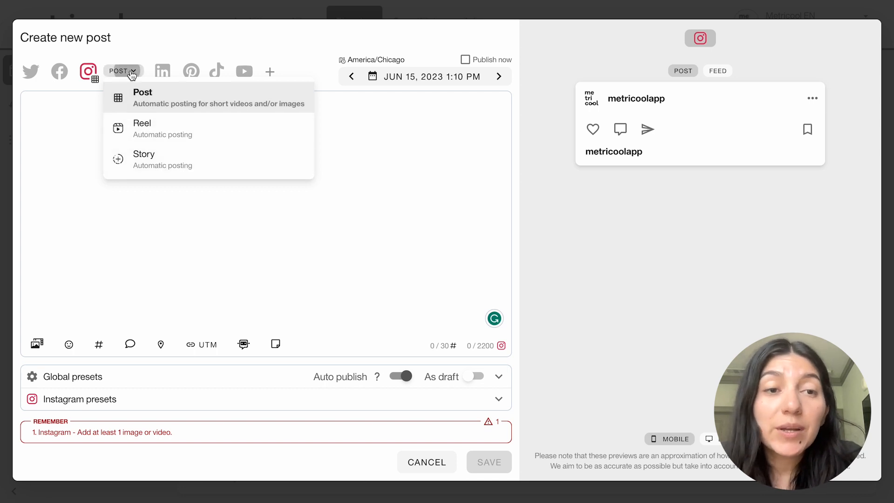
left_click(132, 74)
left_click(140, 118)
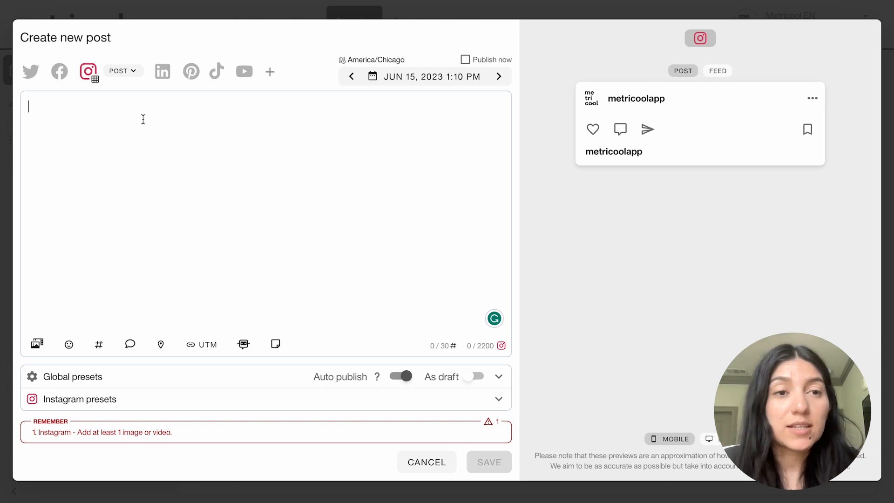
Step: Add 5 tips grow reach 1.jpg, 2.jpg and 3.jpg from the computer to the post and page through them in its preview
left_click(40, 345)
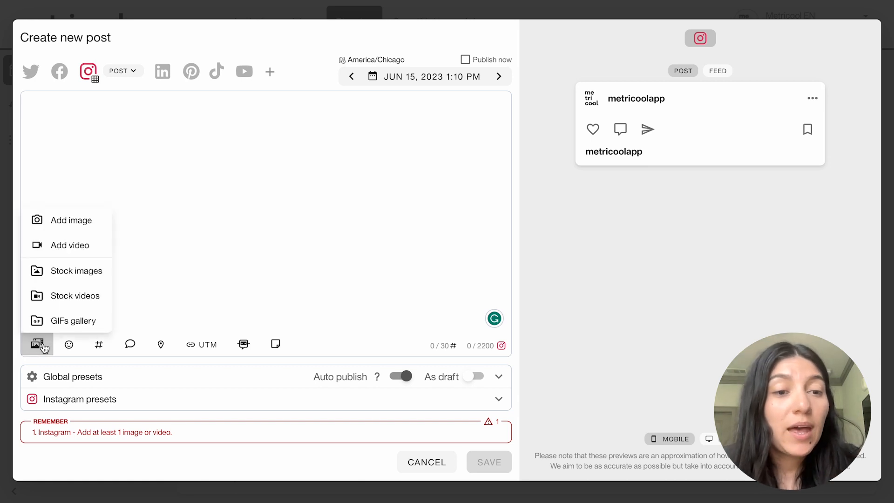
left_click(70, 220)
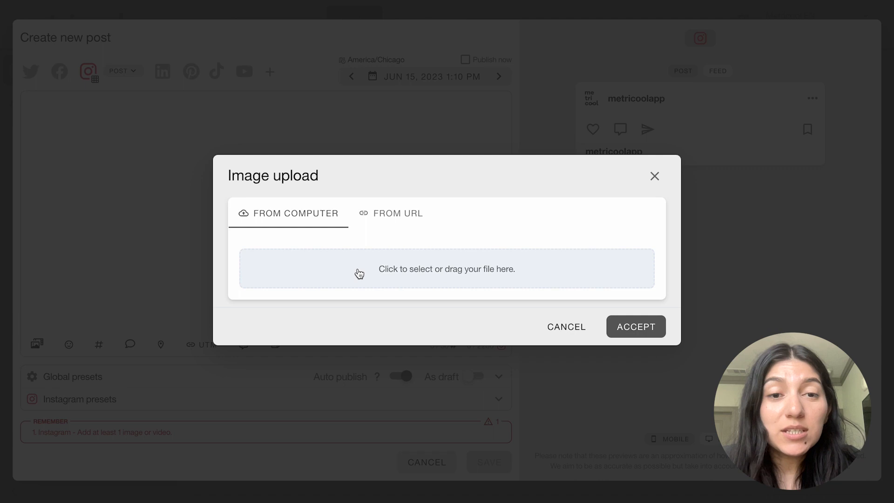
left_click(359, 274)
left_click(600, 155)
double_click(599, 155)
left_click(261, 108)
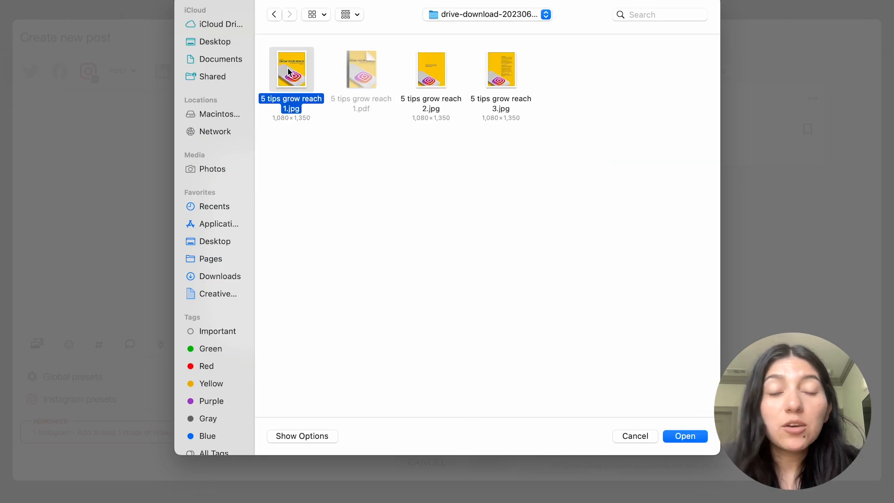
left_click(441, 84, "super")
left_click(499, 73, "super")
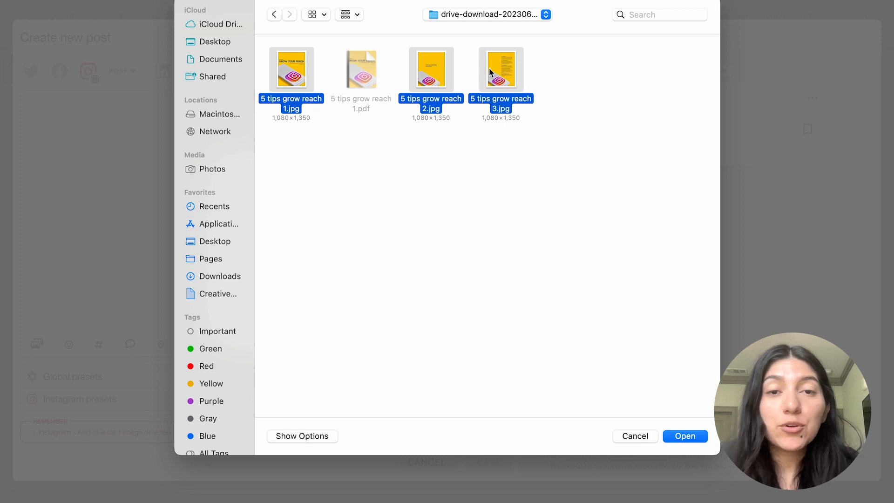
left_click(685, 436)
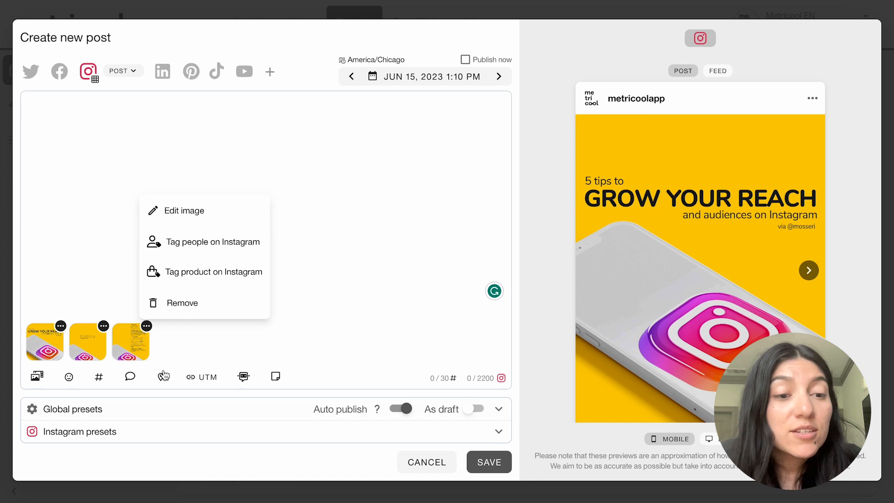
left_click(809, 271)
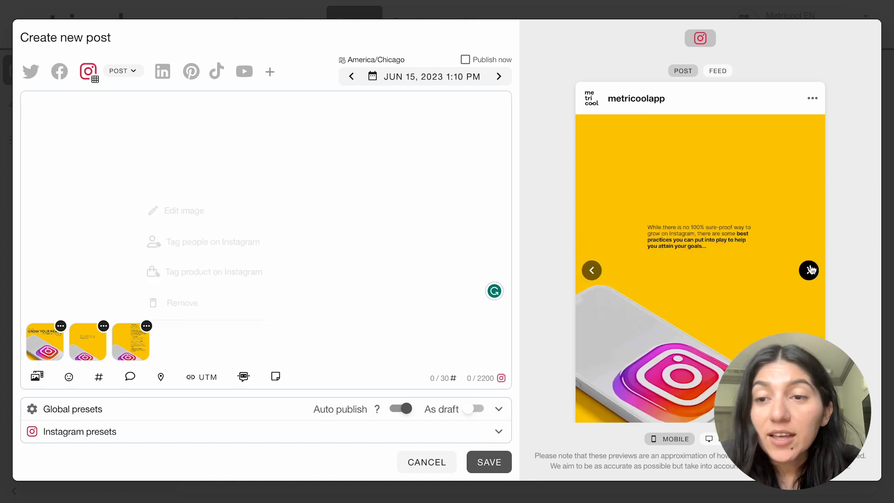
left_click(810, 277)
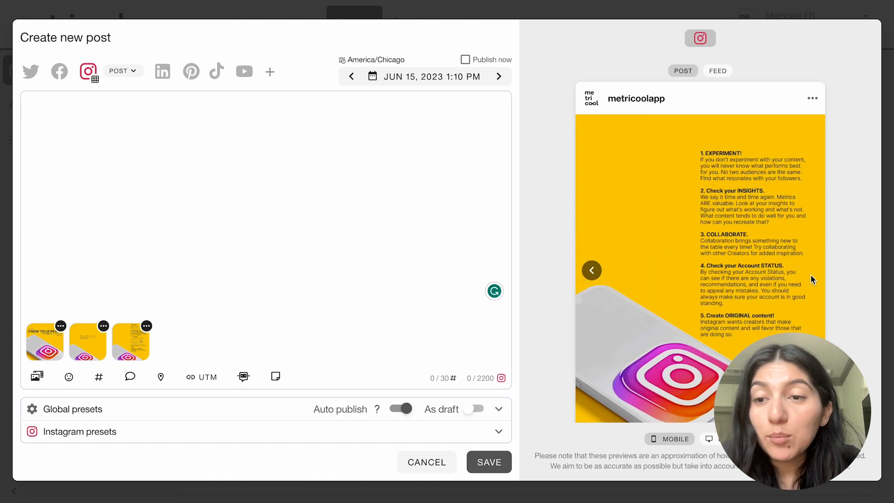
Step: Return the post preview to the first image and check the options available for that image
left_click(592, 272)
left_click(592, 272)
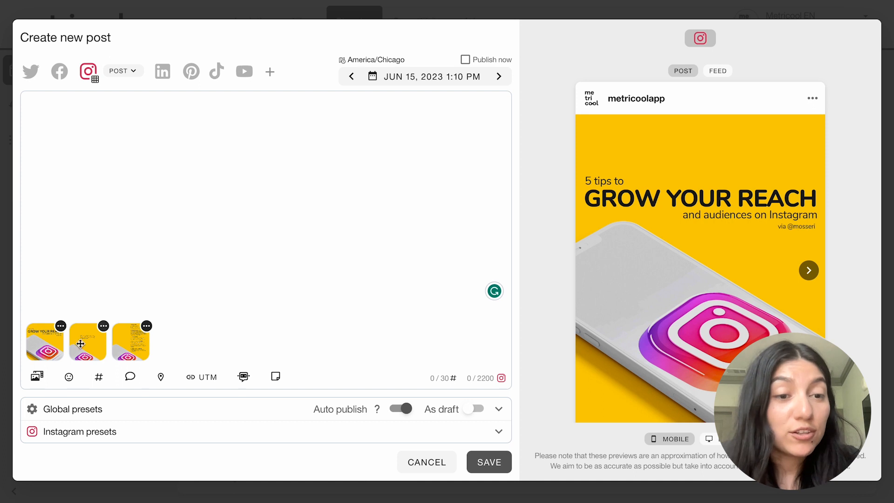
left_click(60, 326)
mouse_move(56, 342)
left_mouse_down()
mouse_move(136, 344)
mouse_move(47, 344)
left_mouse_up()
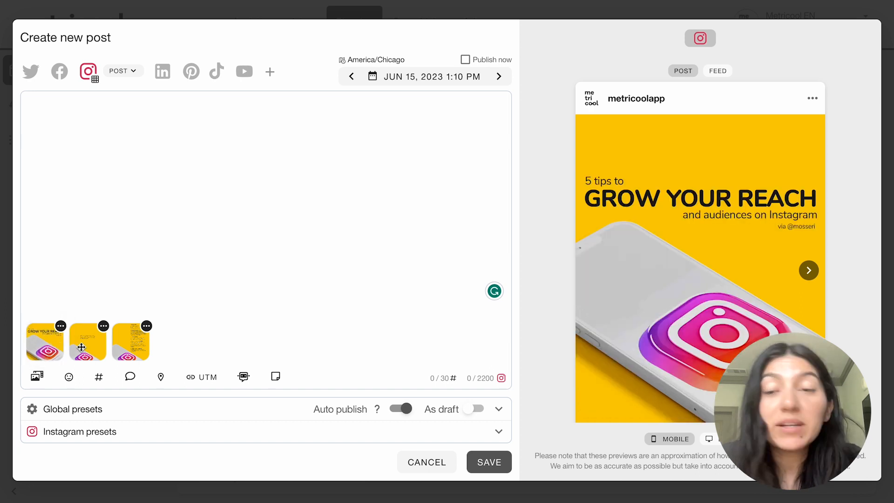
left_click(61, 326)
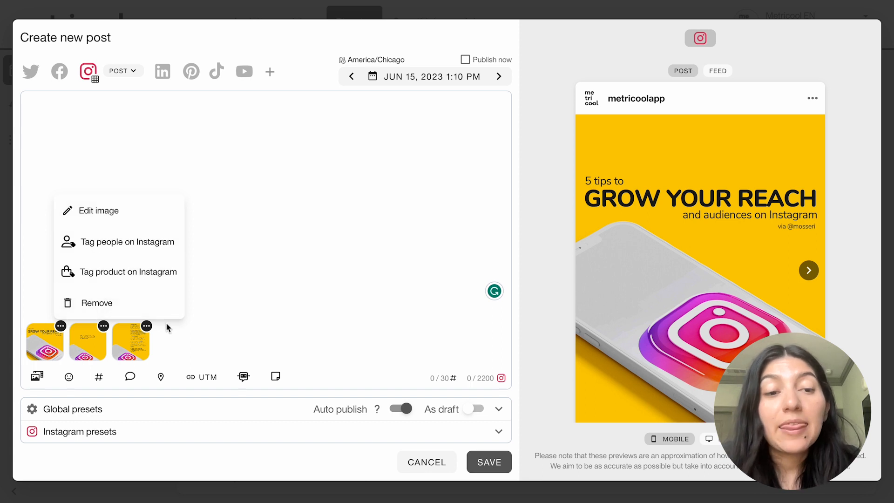
Step: Write the caption "5 Tips to Grow Your Reach and Audiences on Instagram." and, below a blank line, "Swipe to find out!" with a sunglasses emoji
left_click(58, 111)
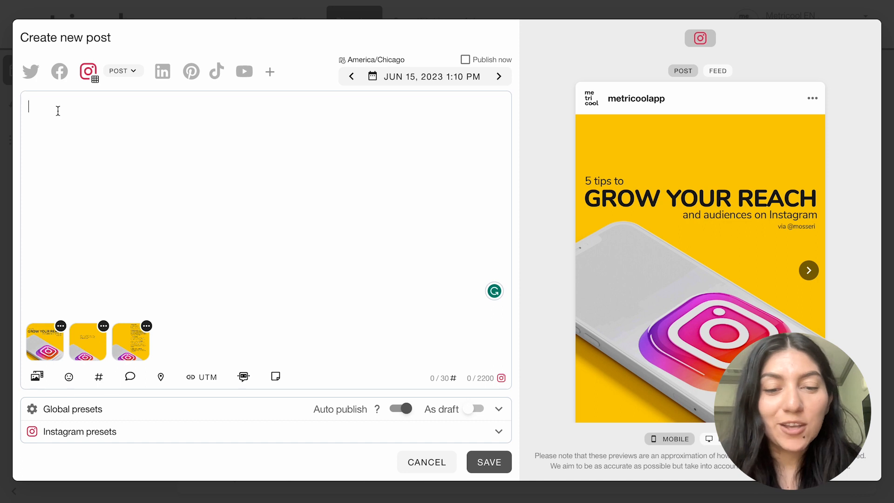
type("5 Tips")
type(" to Grow")
type(" Your Reah")
type("h and AUdience")
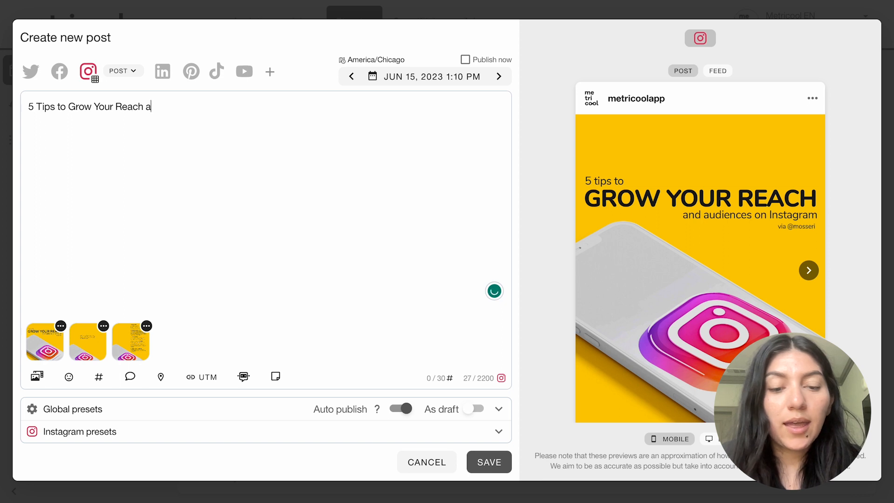
key("BackSpace")
key("BackSpace")
key("BackSpace")
type("udiences on Instagram.  Swipe")
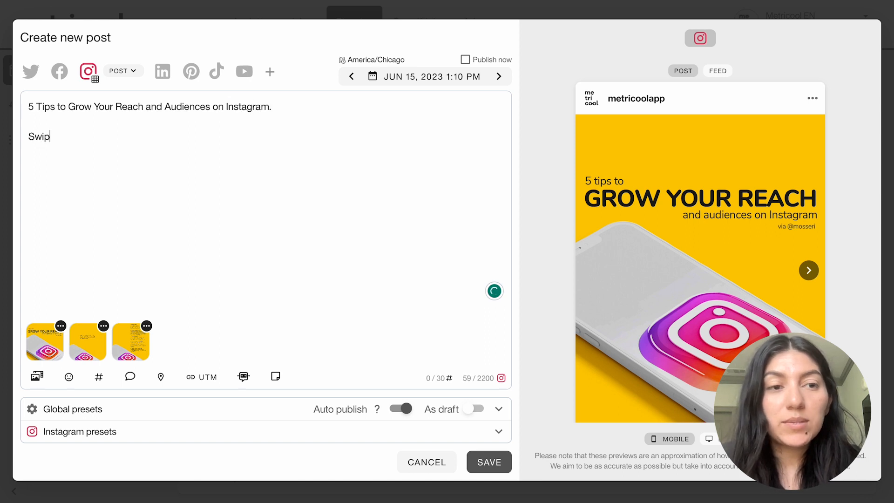
type(" to find out!")
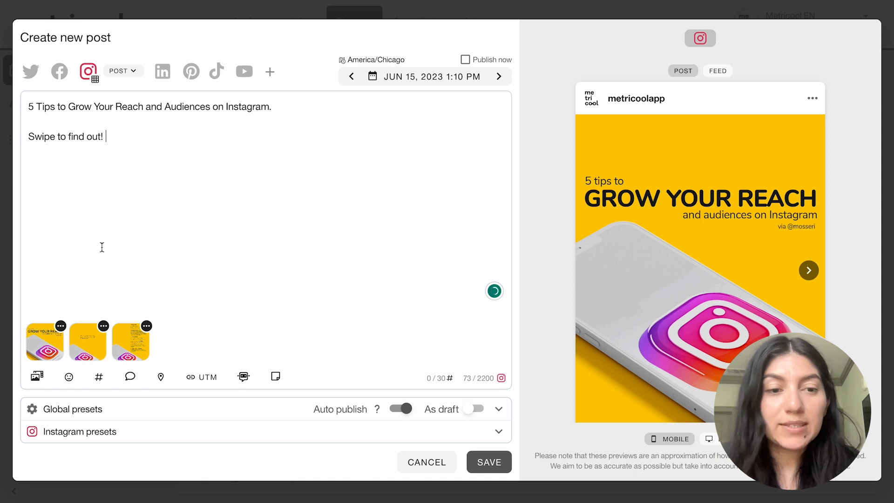
left_click(69, 377)
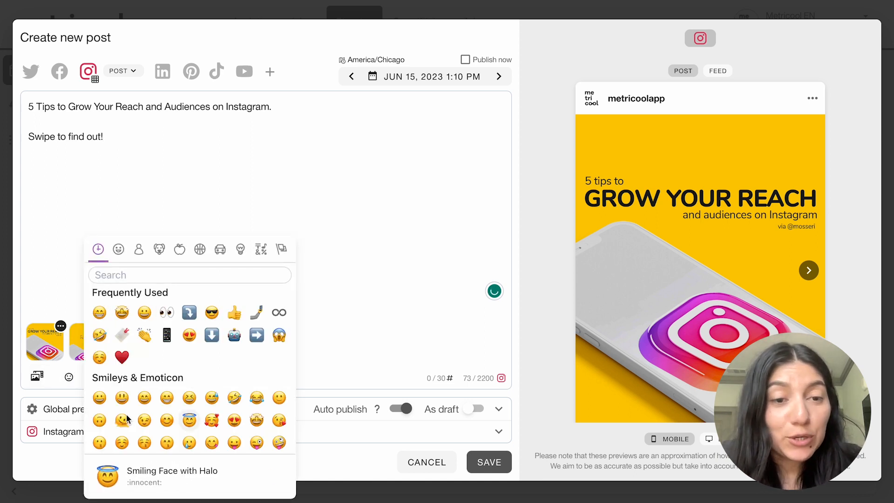
left_click(211, 313)
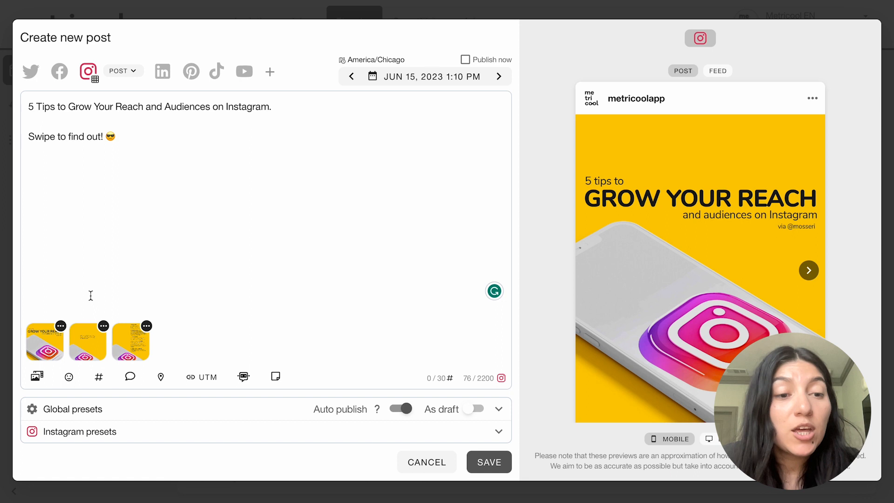
Step: Open the first image for editing and review its landscape and portrait crop aspect ratios
left_click(61, 326)
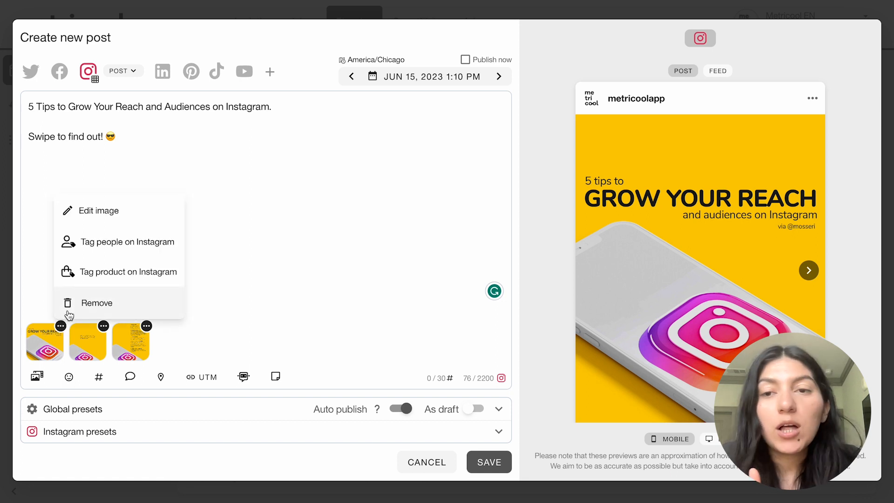
left_click(107, 219)
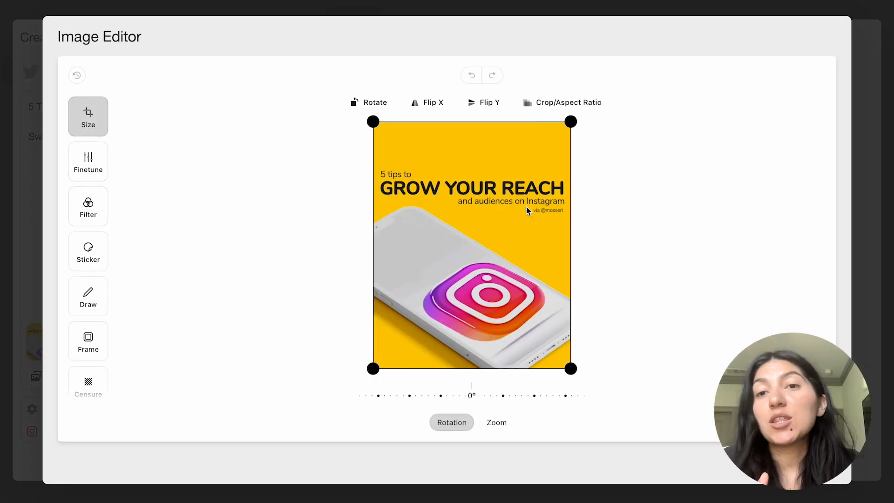
left_click(564, 102)
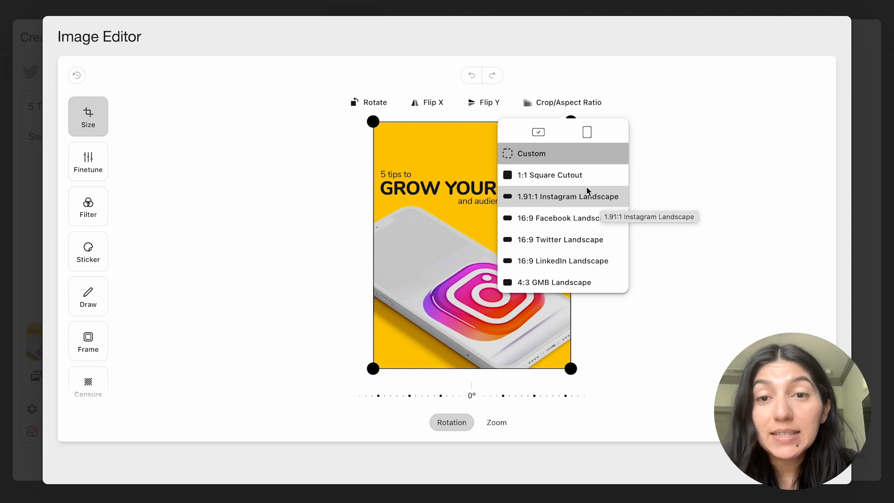
left_click(587, 133)
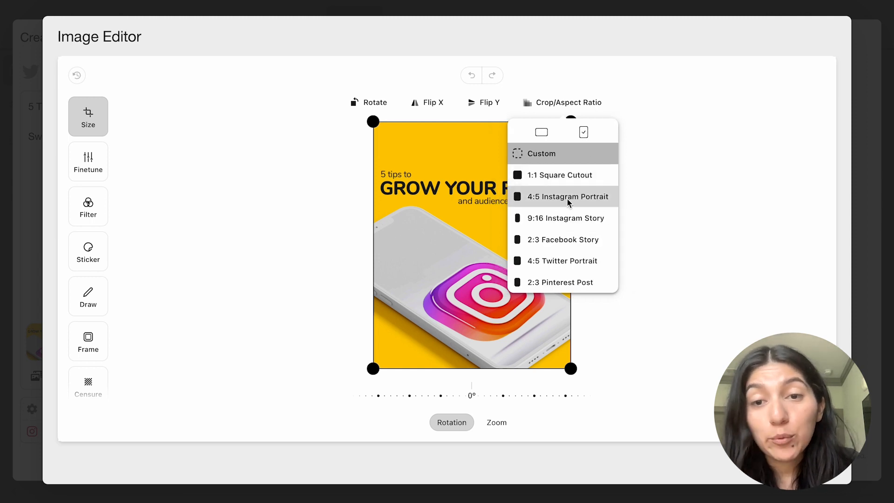
left_click(716, 187)
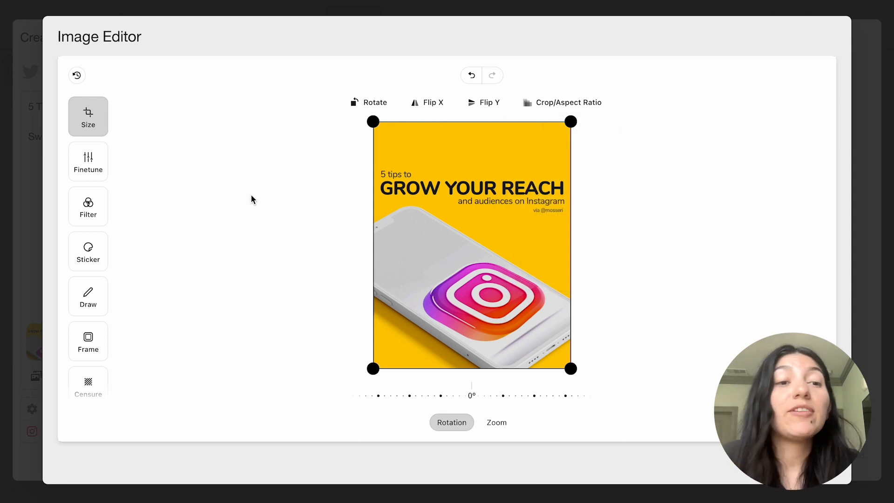
Step: Look through the Finetune, Filter, Sticker, Draw, Frame and Censure tools, and leave the image editor without saving changes
left_click(96, 169)
left_click(96, 215)
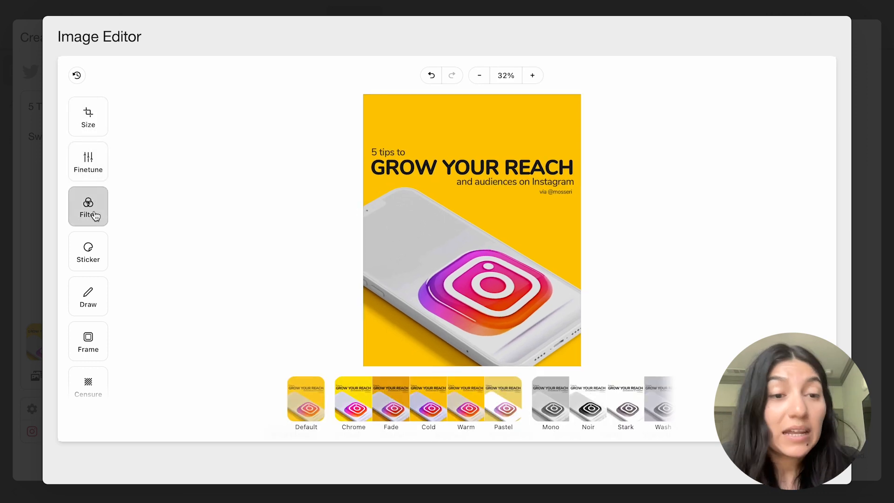
left_click(95, 262)
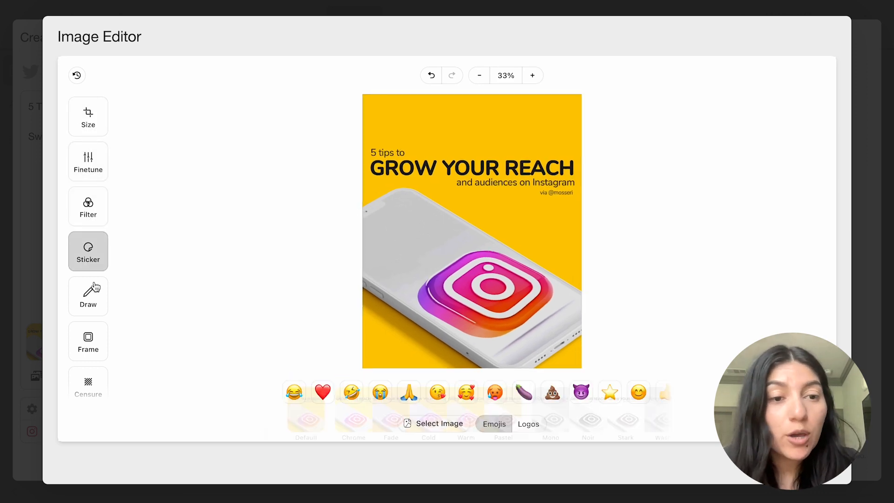
left_click(90, 294)
left_click(88, 342)
left_click(92, 381)
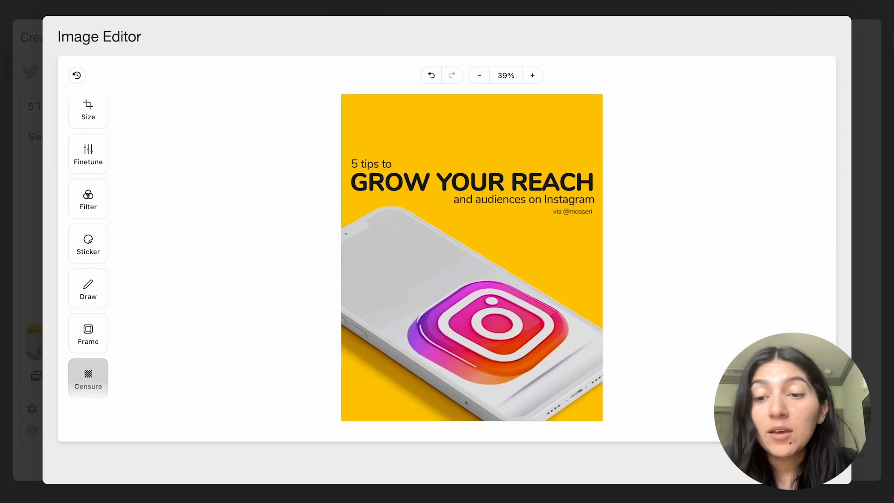
key("Escape")
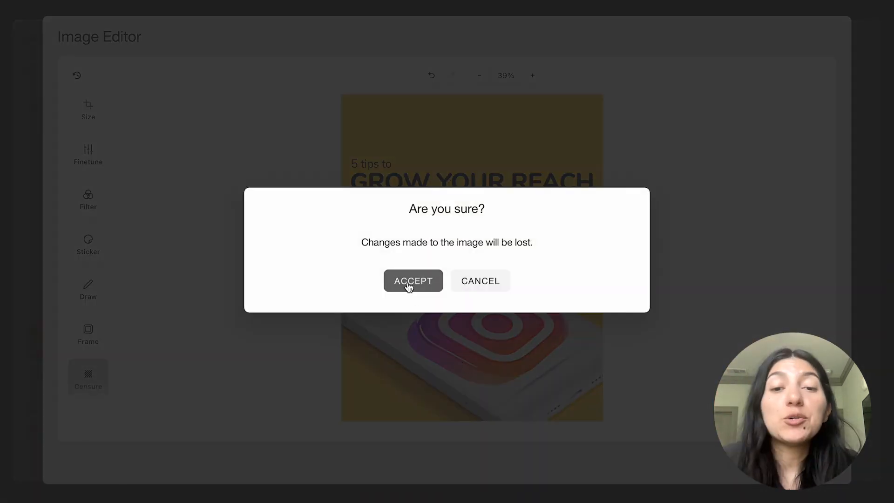
left_click(412, 280)
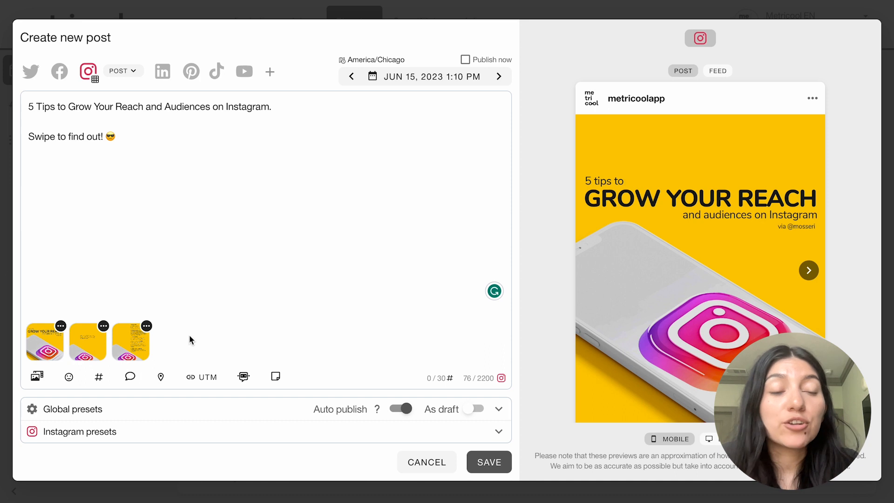
left_click(61, 326)
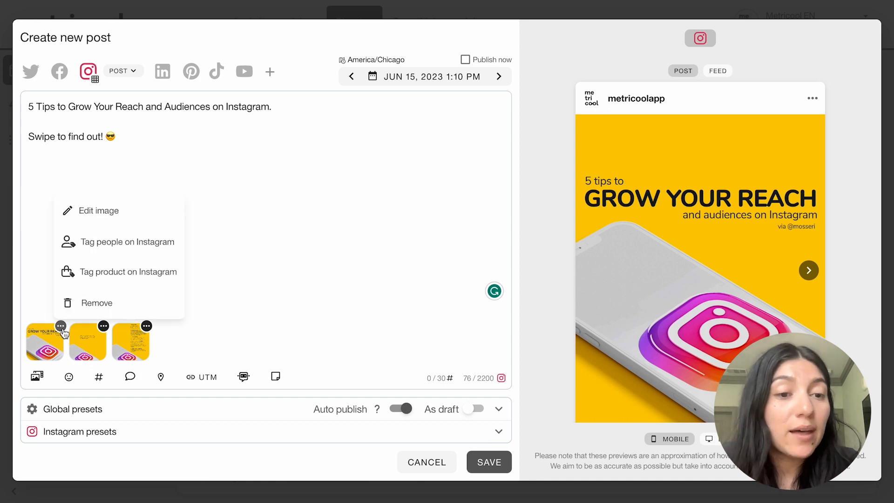
left_click(102, 248)
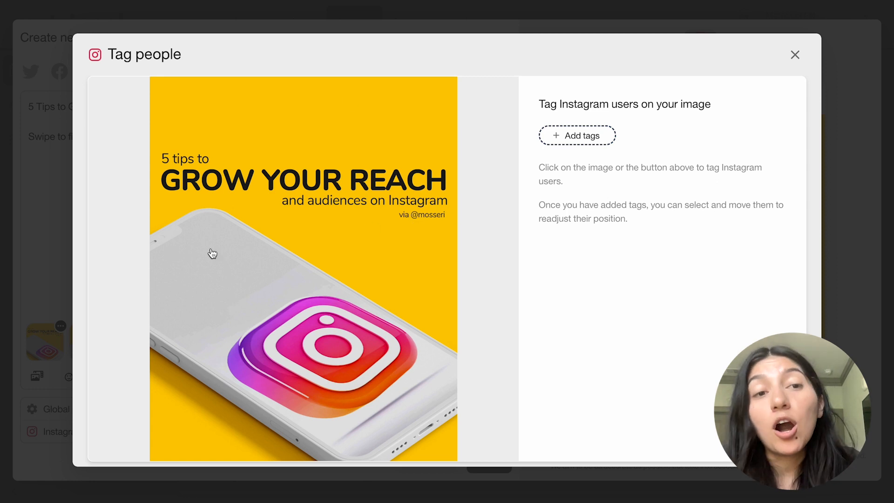
left_click(417, 224)
left_click(547, 147)
type("mosseri")
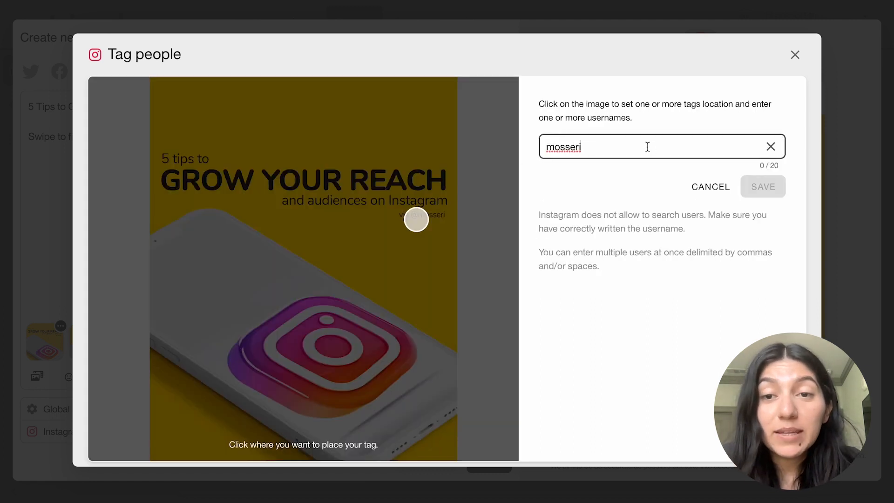
key("Return")
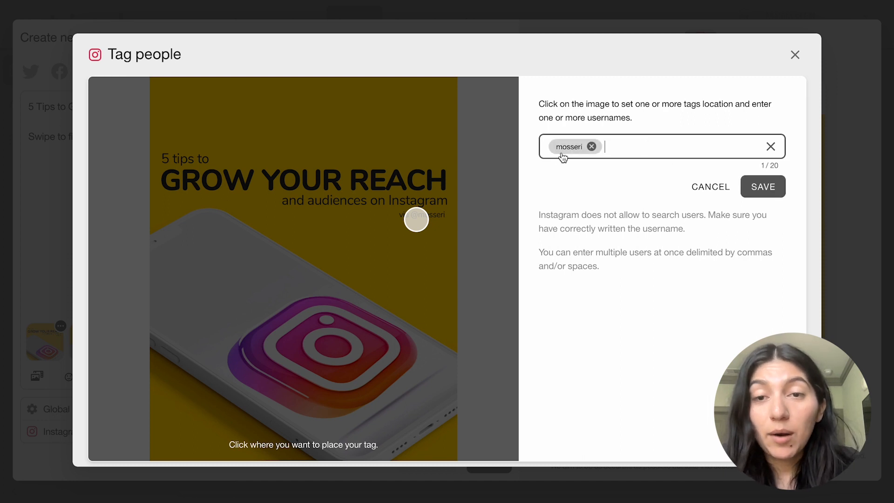
left_click(752, 188)
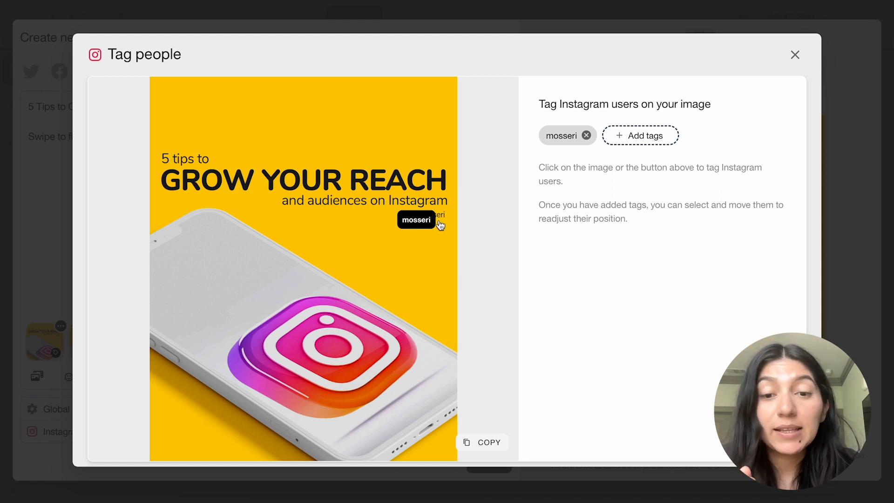
left_click(794, 55)
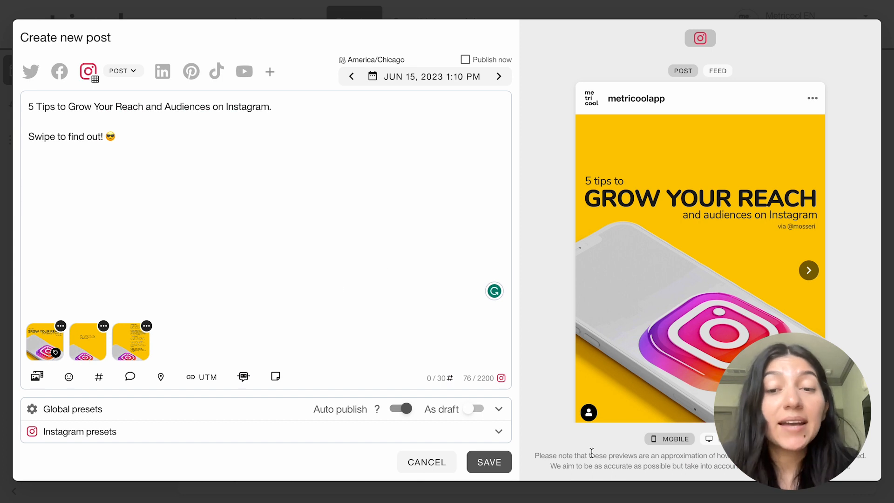
scroll(532, 238, "down", 1)
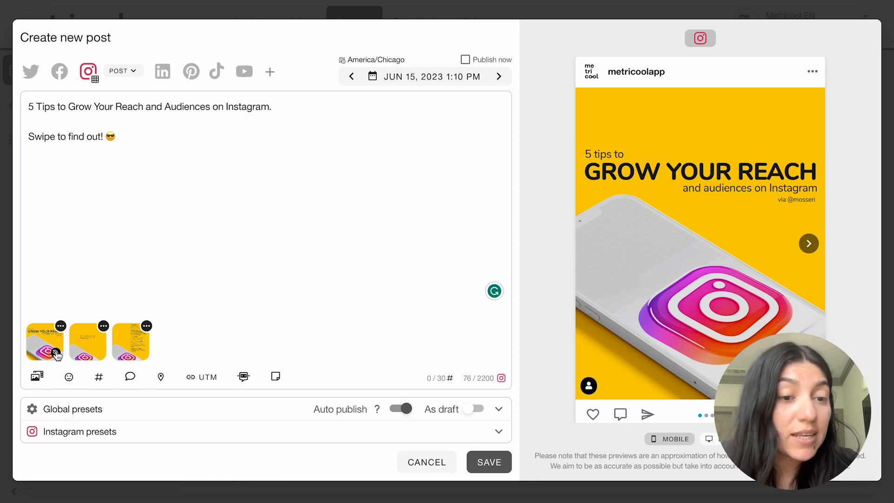
Step: Check product tagging for the first image and the options available for the second image
left_click(61, 326)
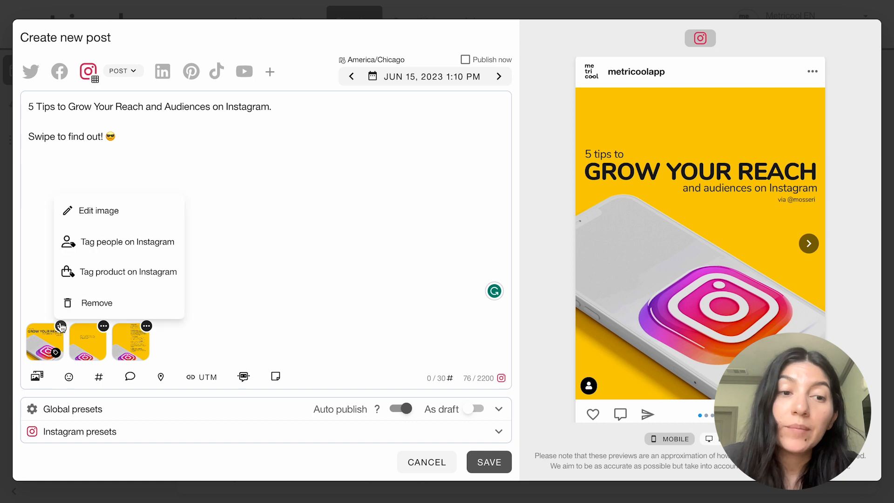
left_click(91, 273)
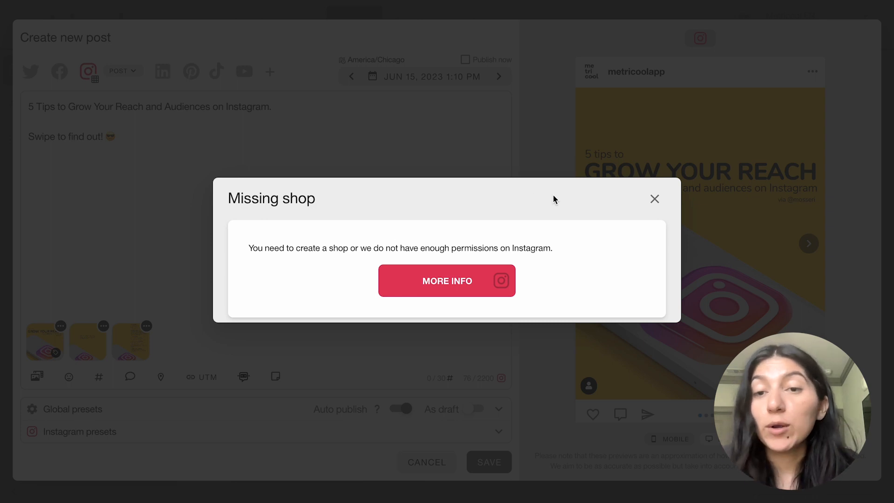
left_click(654, 199)
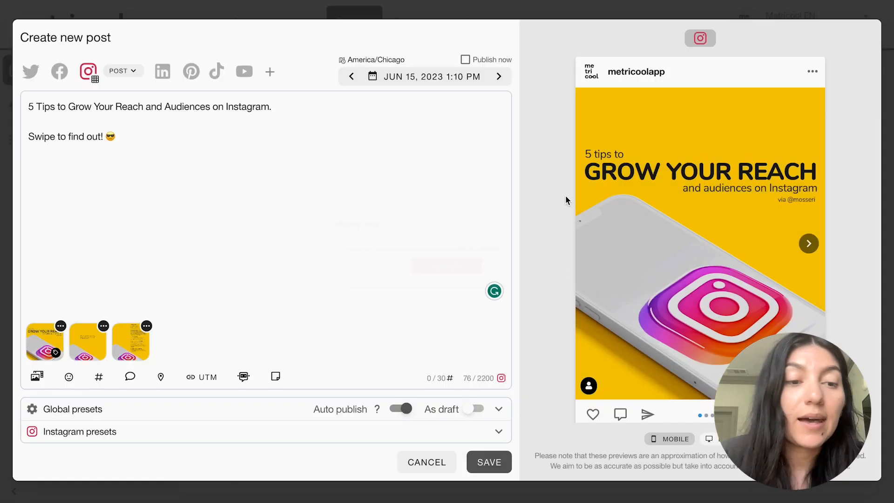
left_click(106, 326)
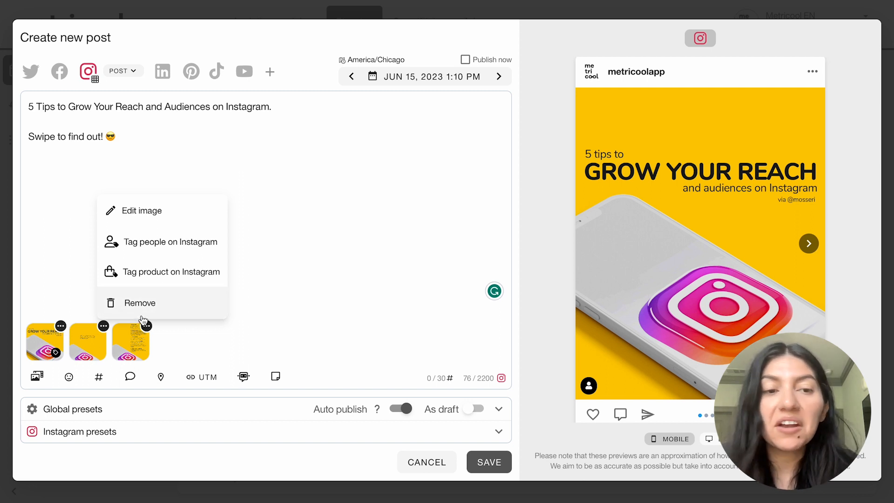
left_click(300, 286)
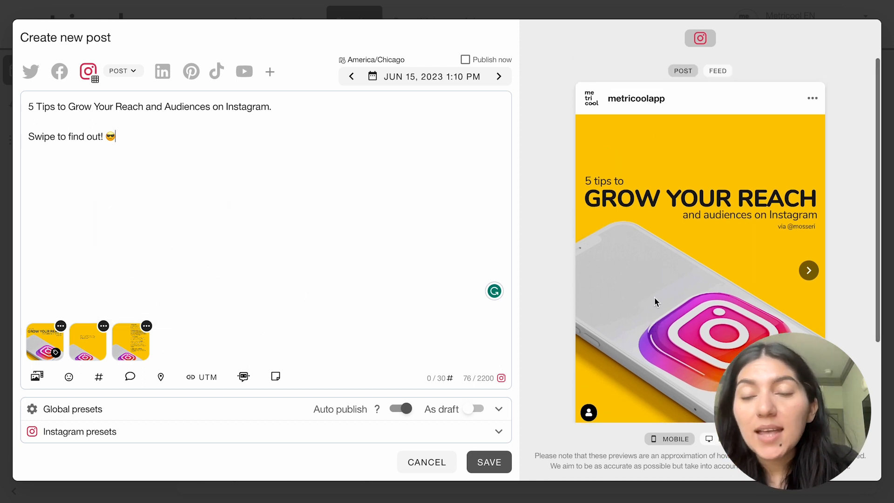
Step: Review the caption in the post preview and page through the carousel to the third image
scroll(654, 302, "down", 2)
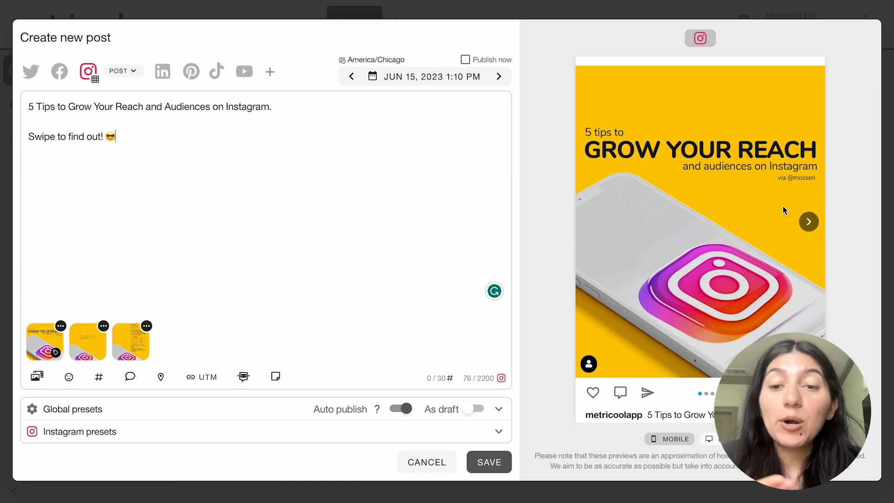
scroll(691, 332, "down", 1)
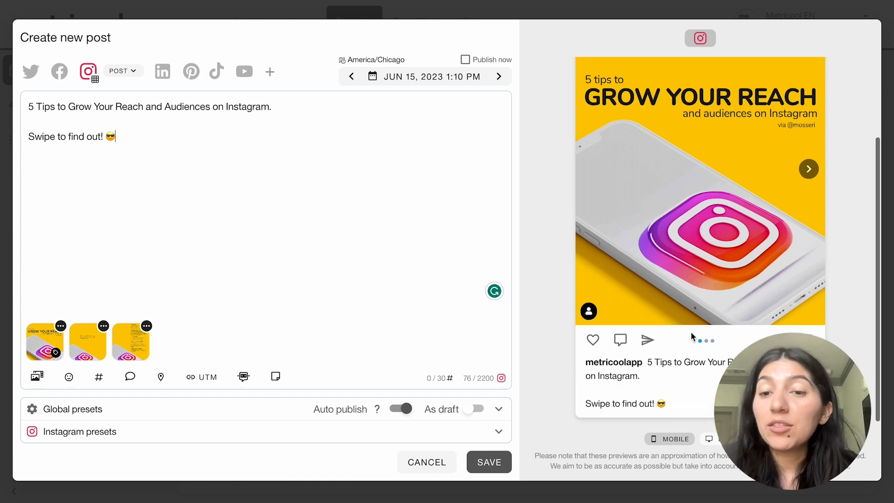
scroll(680, 263, "up", 1)
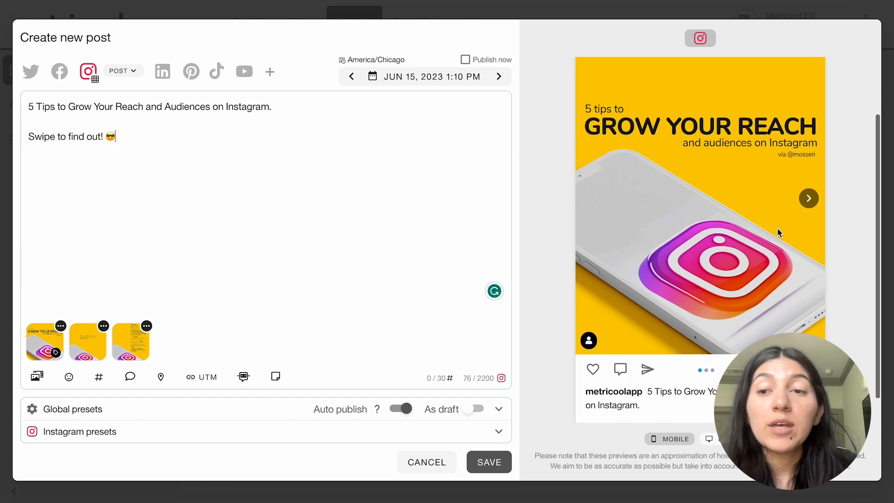
left_click(808, 198)
left_click(805, 194)
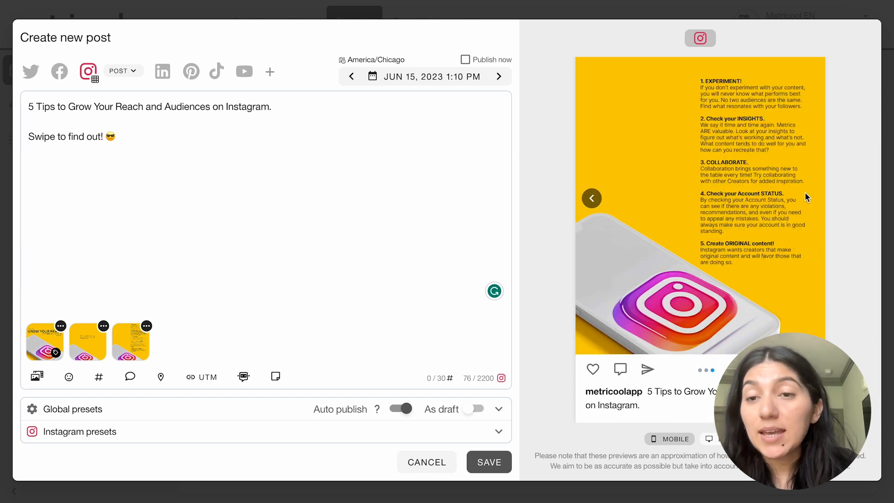
Step: Page the preview back to the first image, show its tagged user, and look over the whole post preview
left_click(591, 198)
left_click(592, 198)
left_click(588, 341)
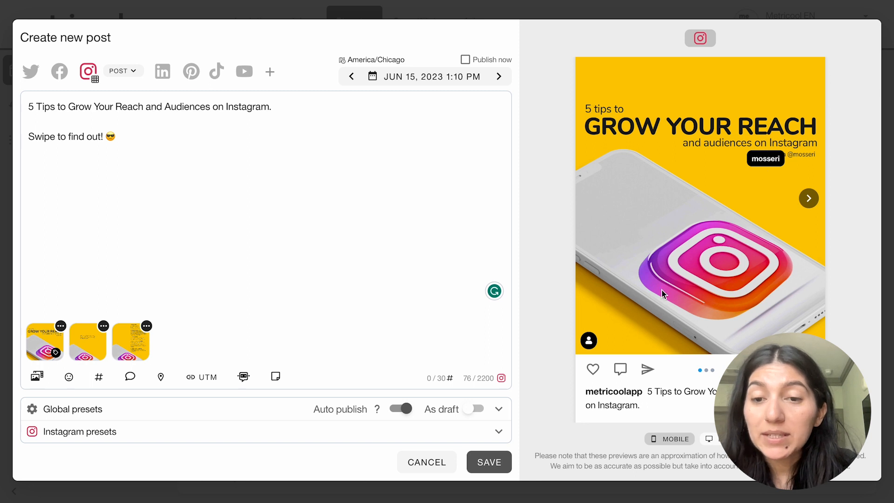
scroll(664, 288, "down", 1)
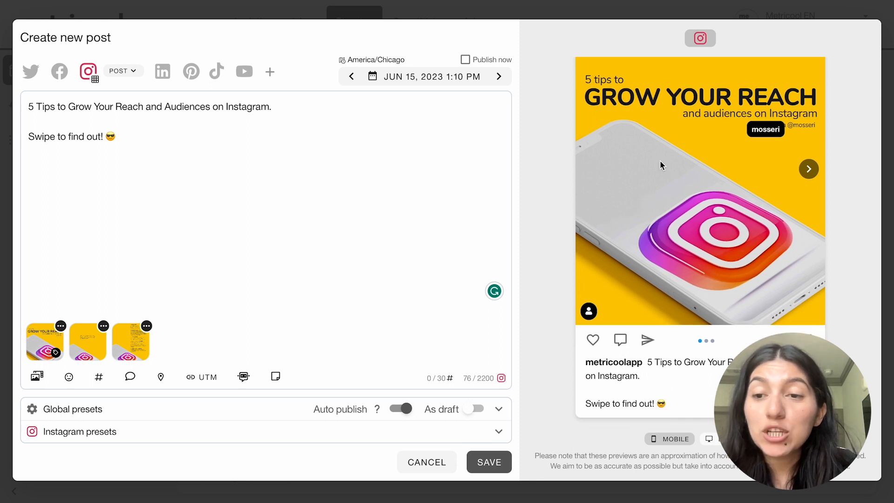
scroll(660, 163, "up", 3)
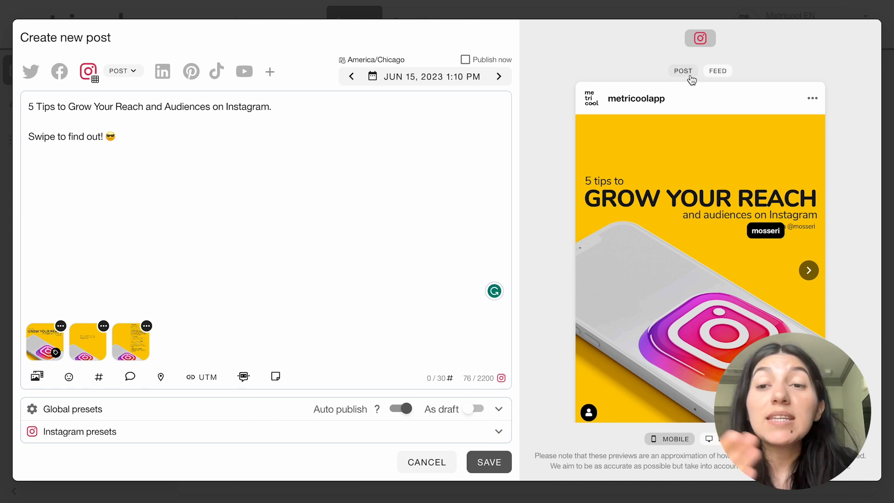
Step: Check how the post fits into the profile grid in the feed preview, and return to the post preview
left_click(714, 73)
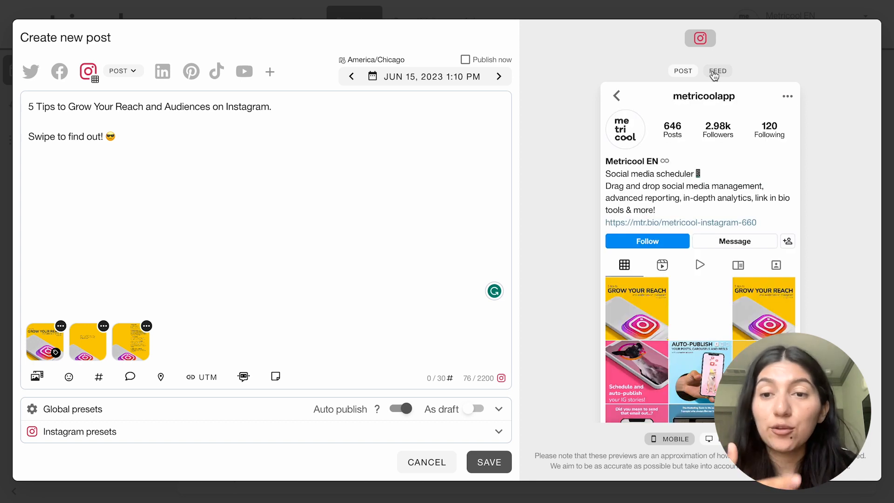
scroll(690, 289, "down", 2)
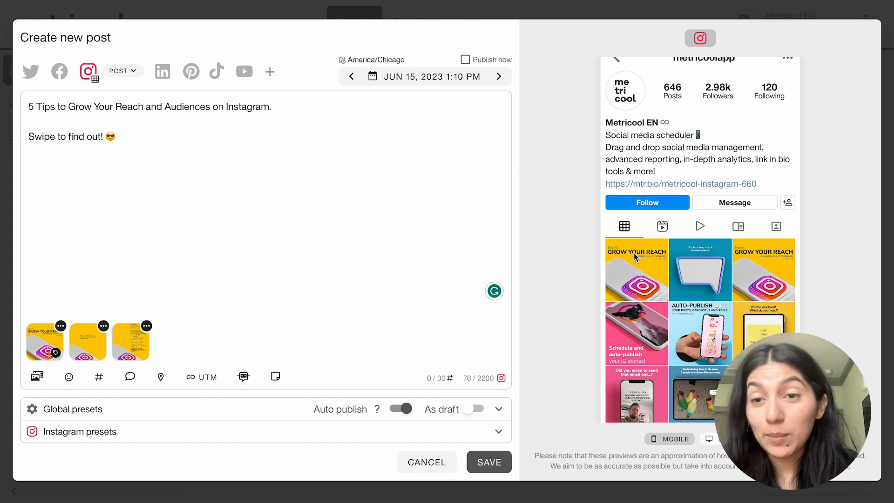
scroll(676, 99, "up", 2)
left_click(682, 72)
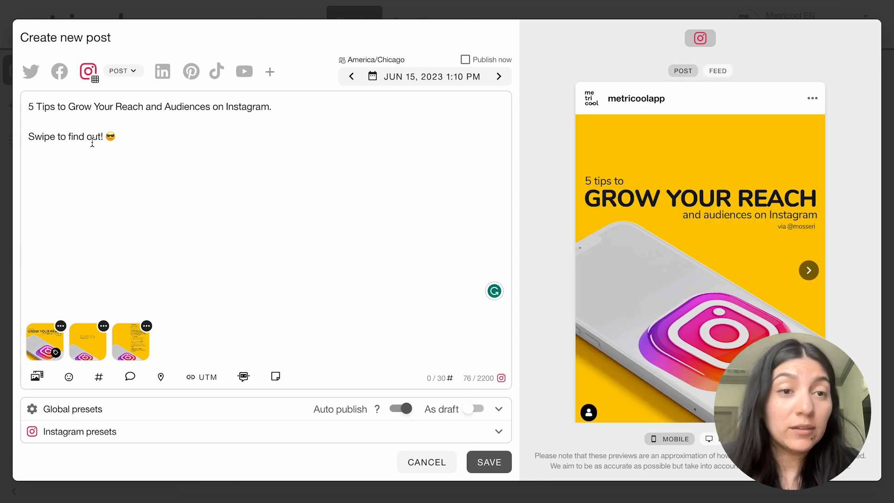
Step: Search Instagram hashtags for "instagrammarketing" and add #instagrammarketing, #instagrammarketingtips and #instagrammarketing101 to the caption
left_click(99, 383)
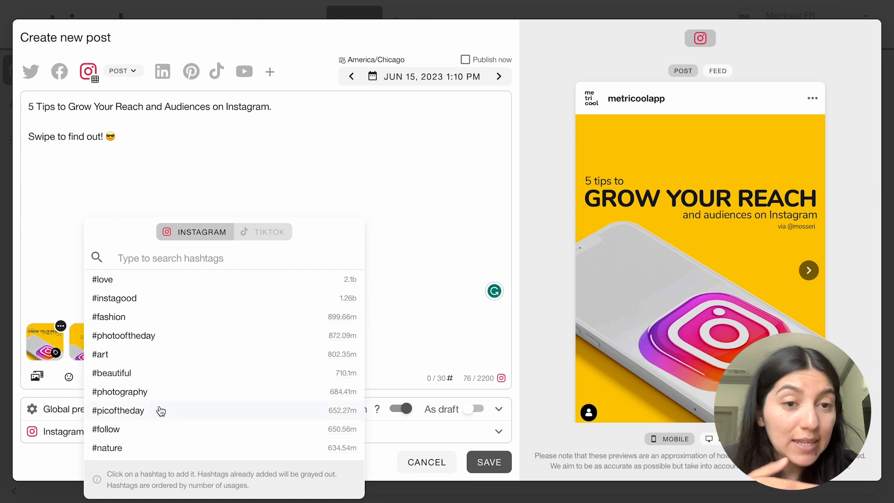
left_click(150, 260)
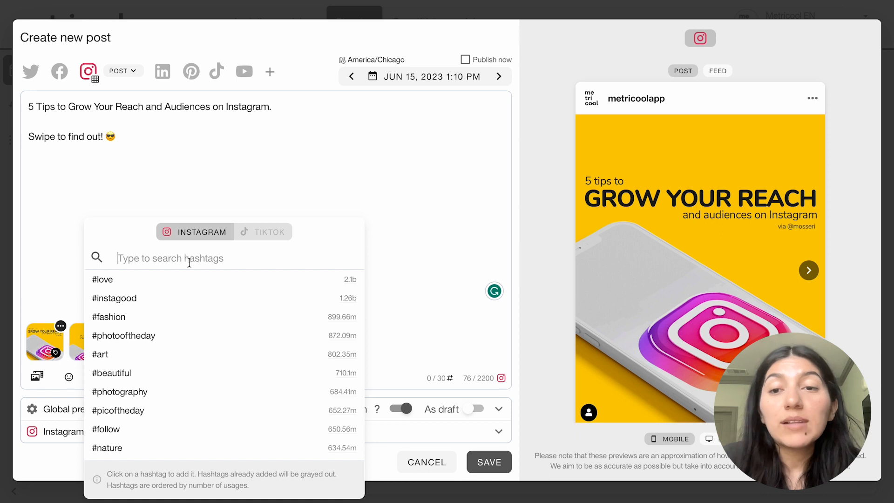
type("instagram")
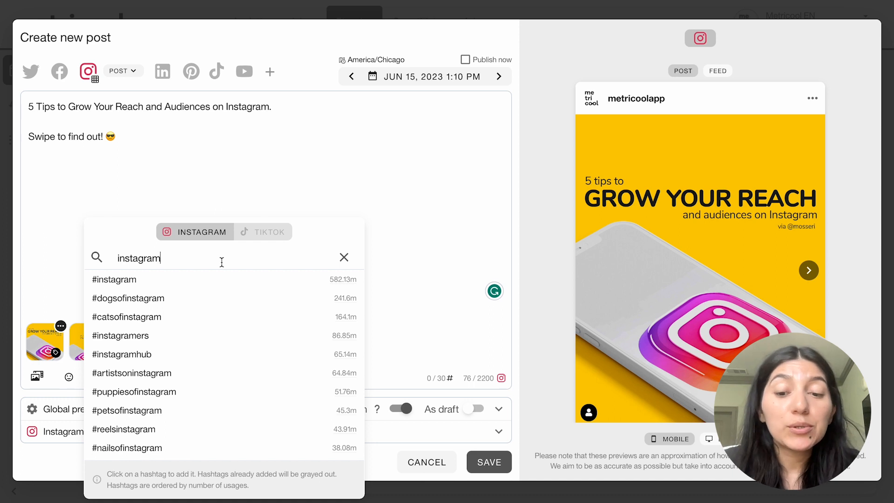
type("marketing")
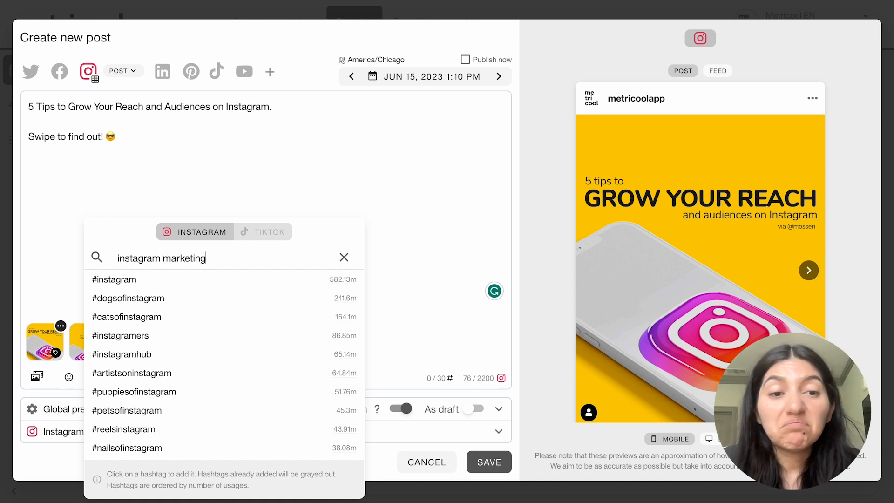
left_click(164, 258)
key("BackSpace")
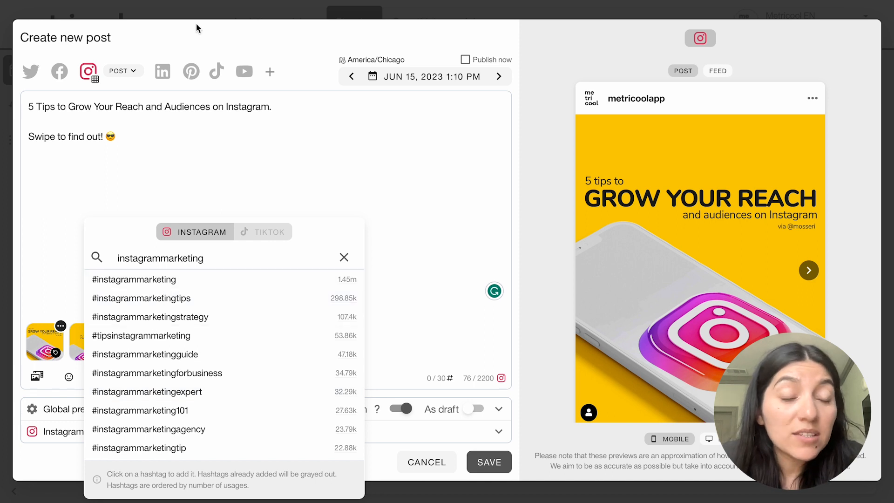
left_click(161, 280)
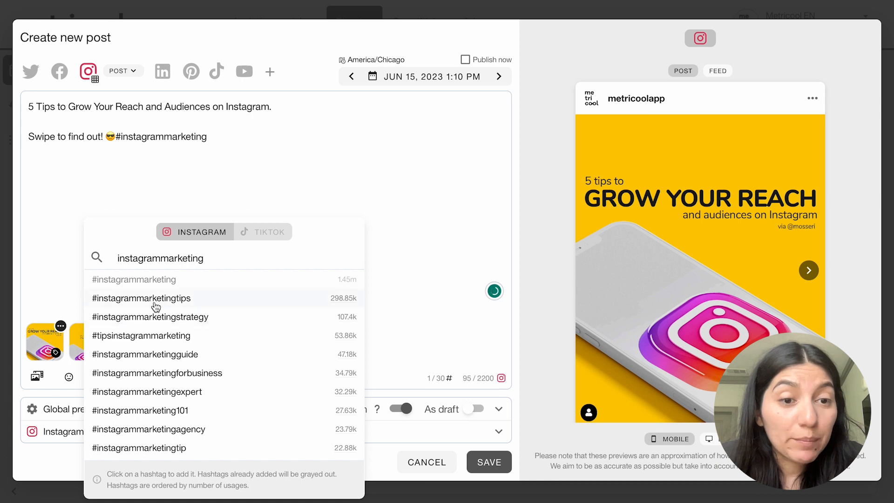
left_click(155, 300)
left_click(155, 408)
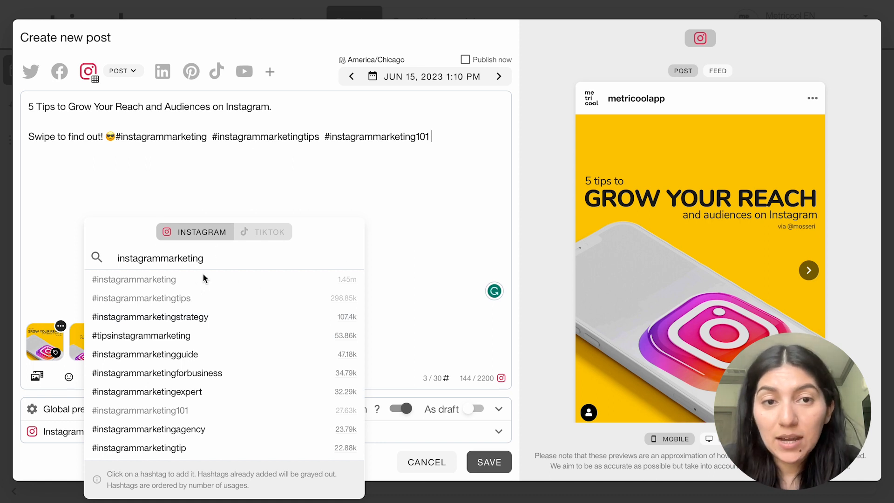
Step: Close the hashtag search and place the hashtags in their own paragraph, separated from the caption by a blank line
left_click(230, 194)
left_click(116, 138)
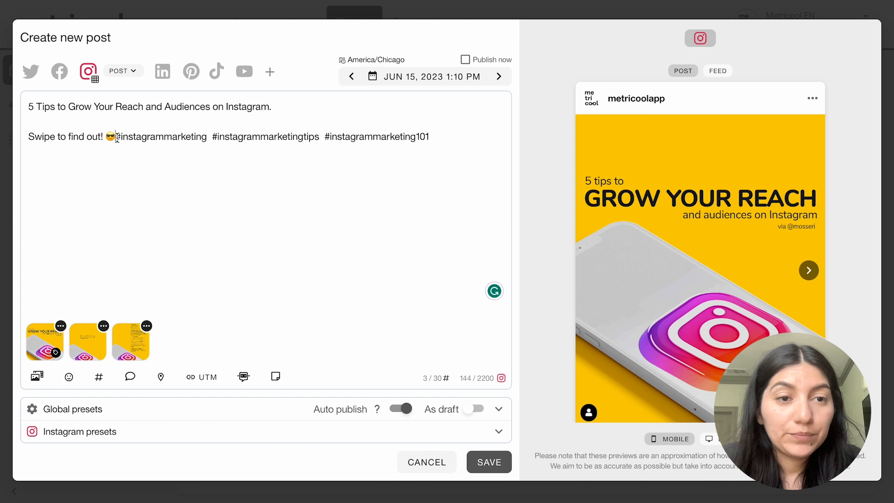
key("Return")
key("Return")
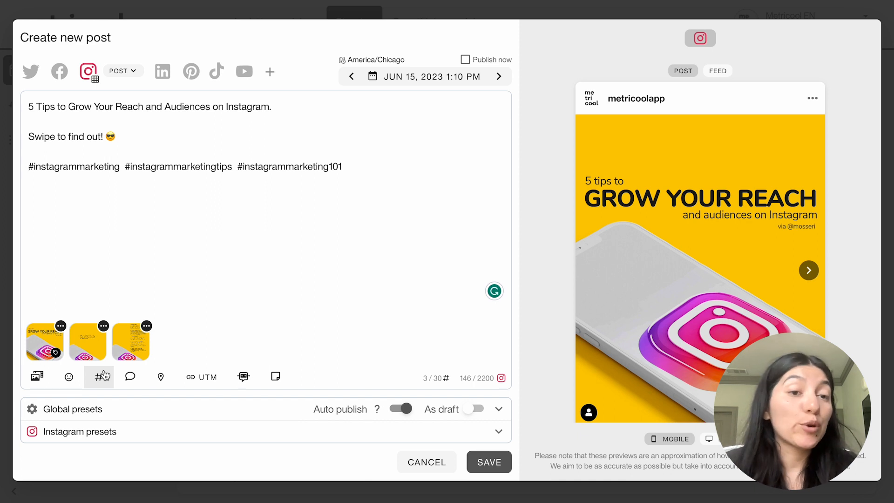
Step: Add the first comment "What are some of your favorite IG tips?" to the post and accept it
left_click(132, 381)
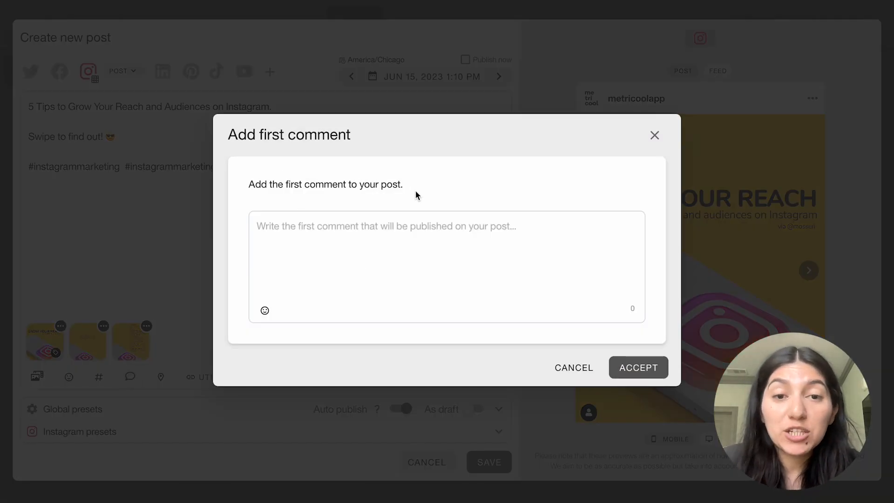
left_click(390, 231)
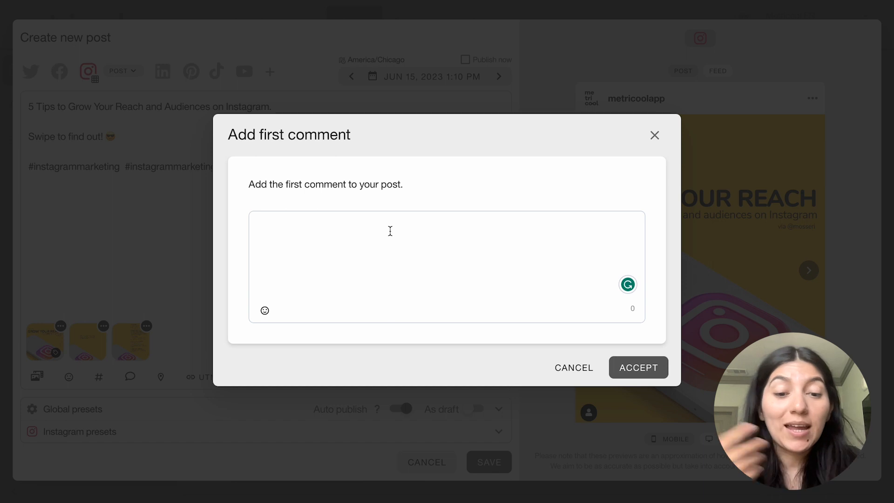
type("What are s")
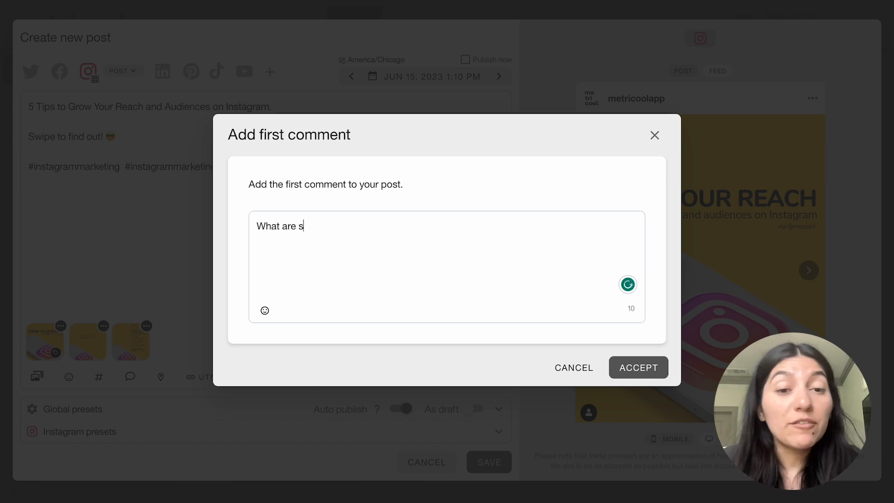
type("ome of your favor")
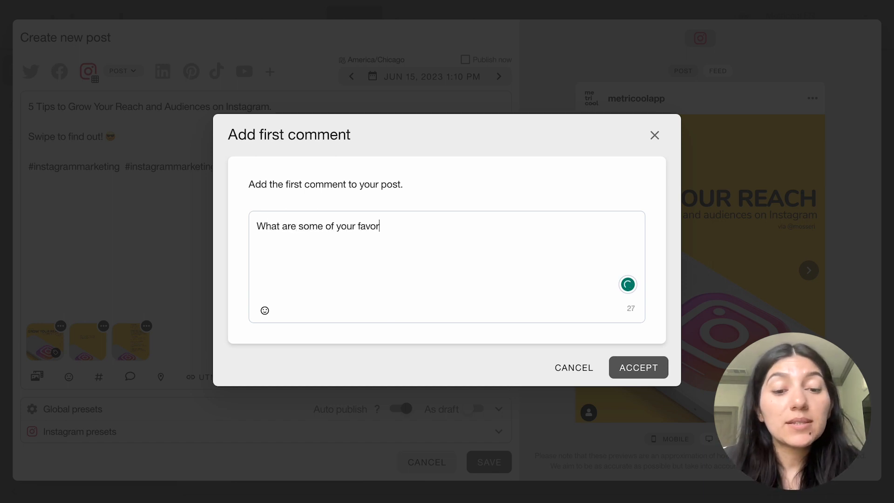
type("ite IG tips?")
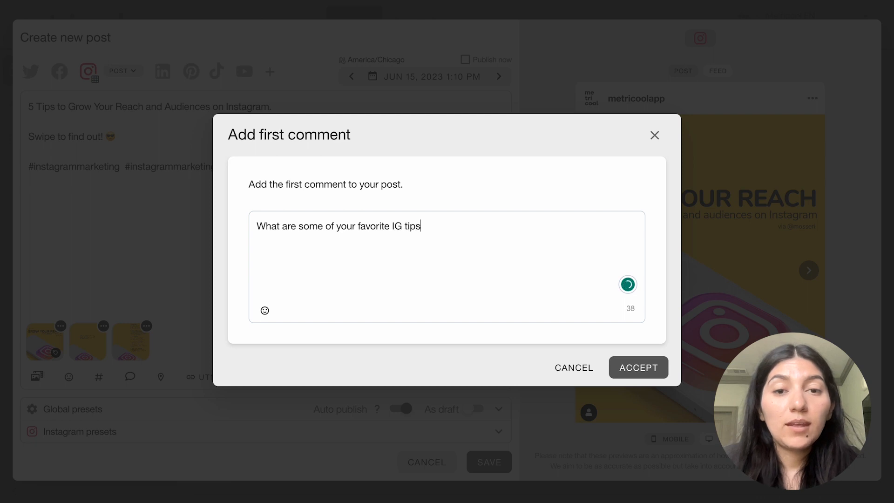
left_click(619, 368)
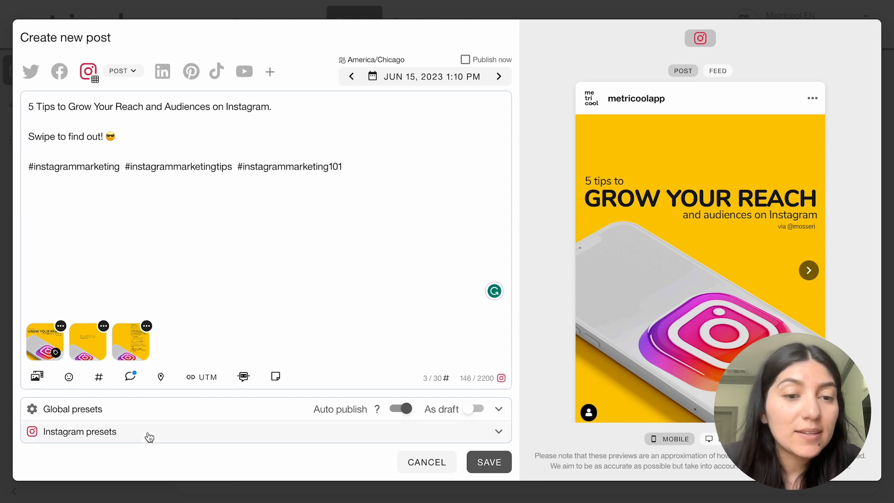
Step: Look at the location search, the AI text generator and the post notes without adding anything
left_click(160, 381)
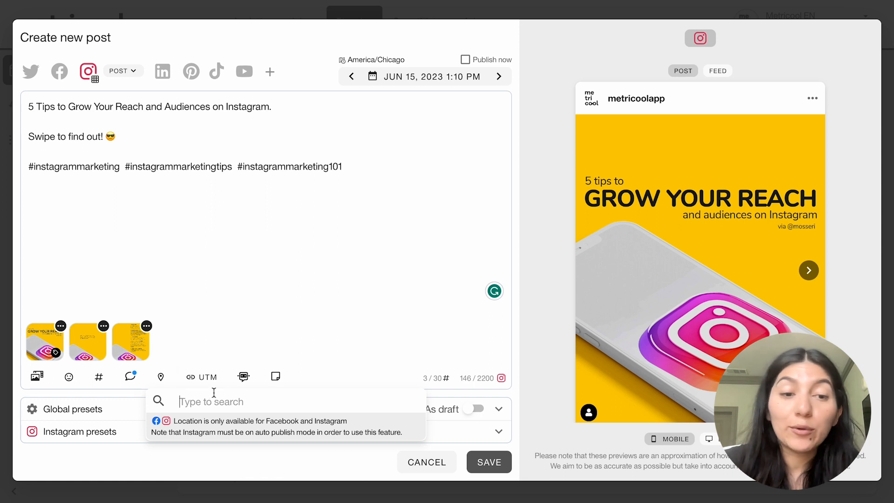
left_click(203, 312)
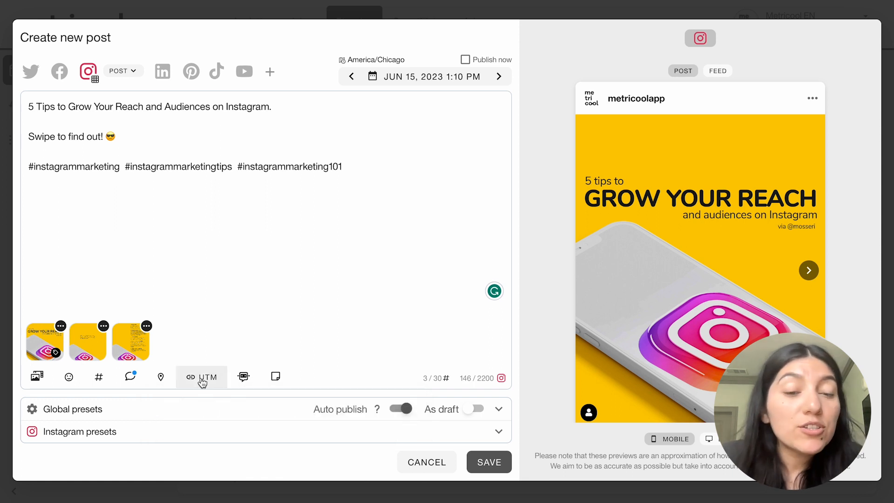
left_click(243, 378)
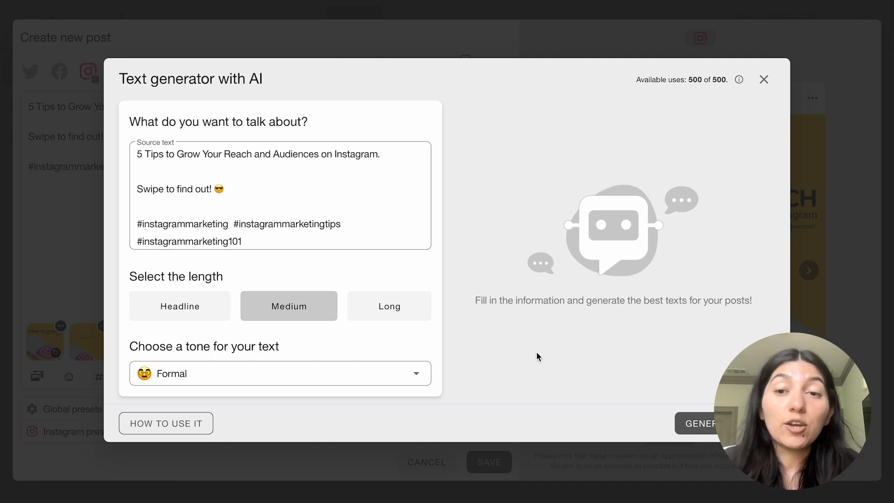
left_click(766, 82)
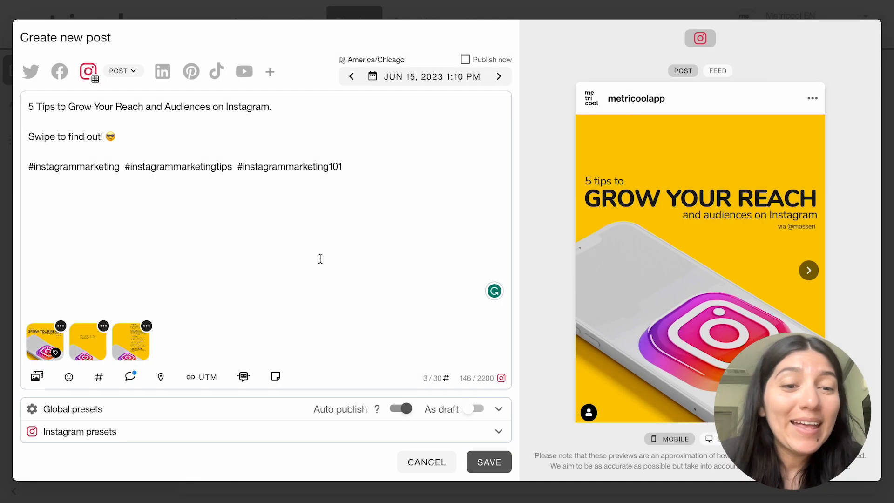
left_click(277, 382)
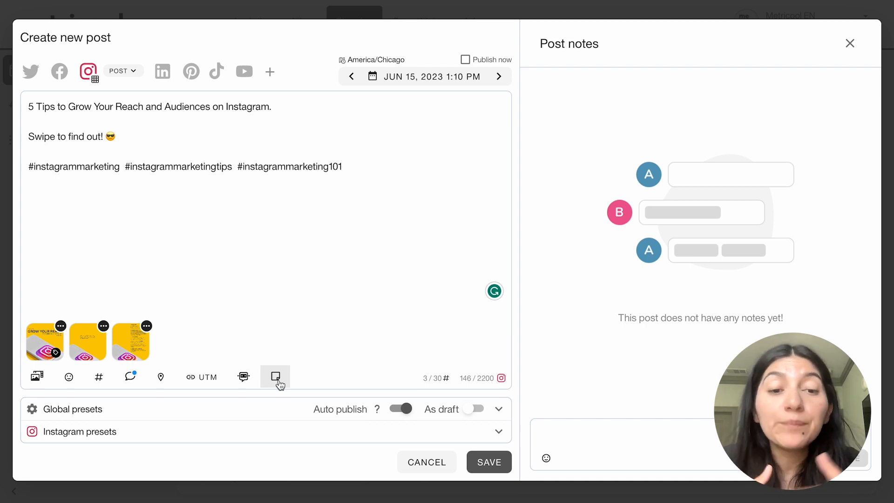
left_click(278, 383)
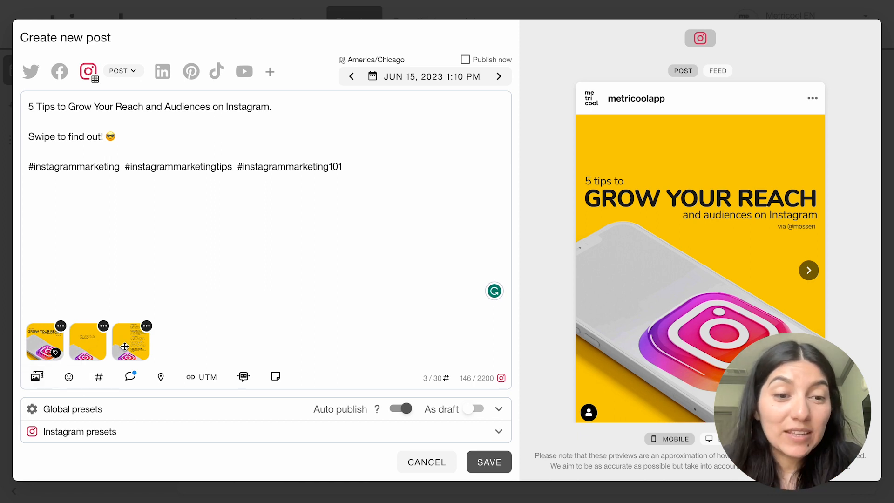
Step: Check the options available for the carousel images and the Boost this post setting in the Instagram presets
left_click(61, 326)
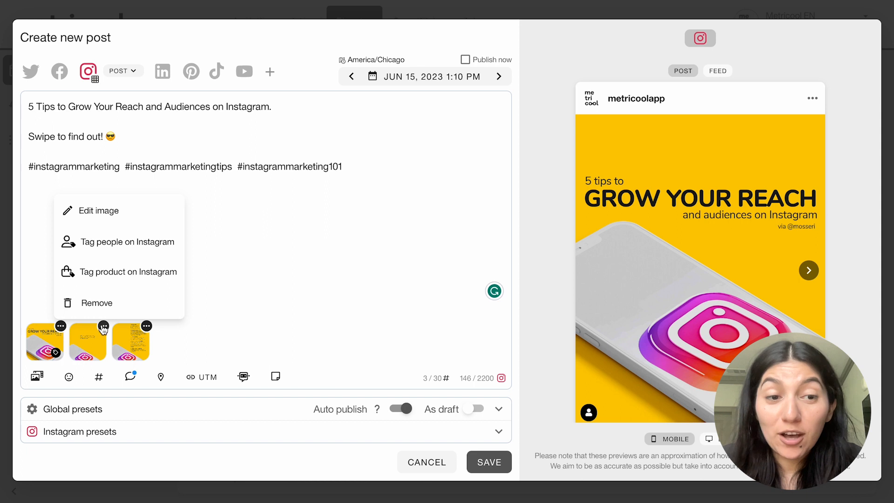
left_click(104, 328)
left_click(255, 263)
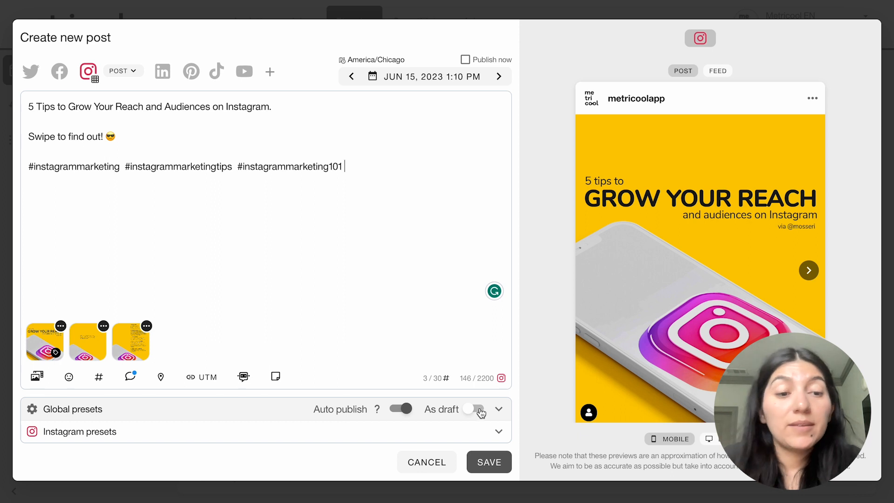
left_click(215, 437)
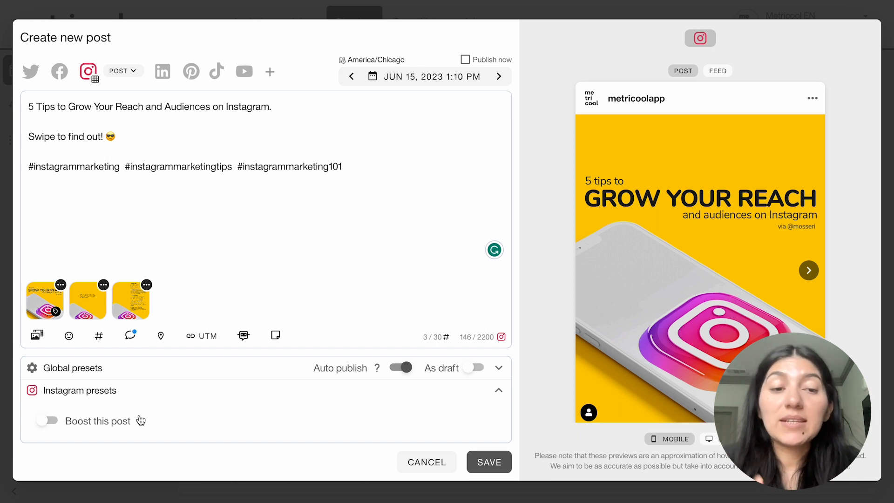
left_click(159, 394)
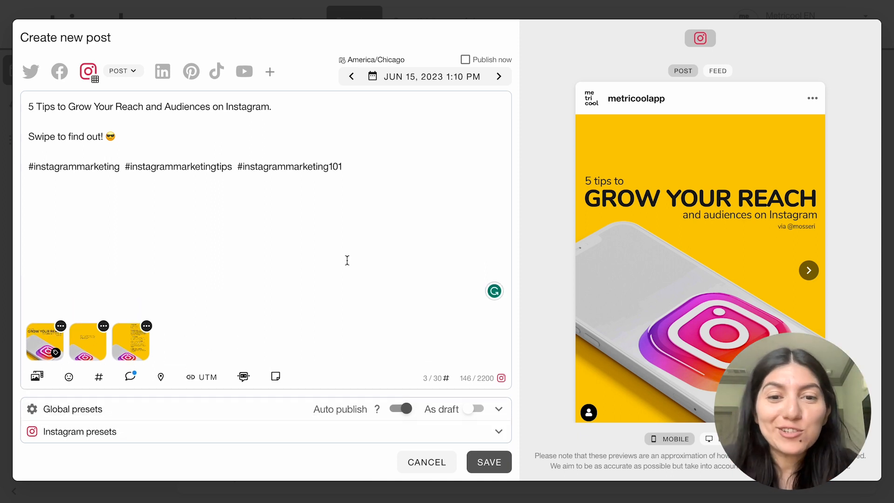
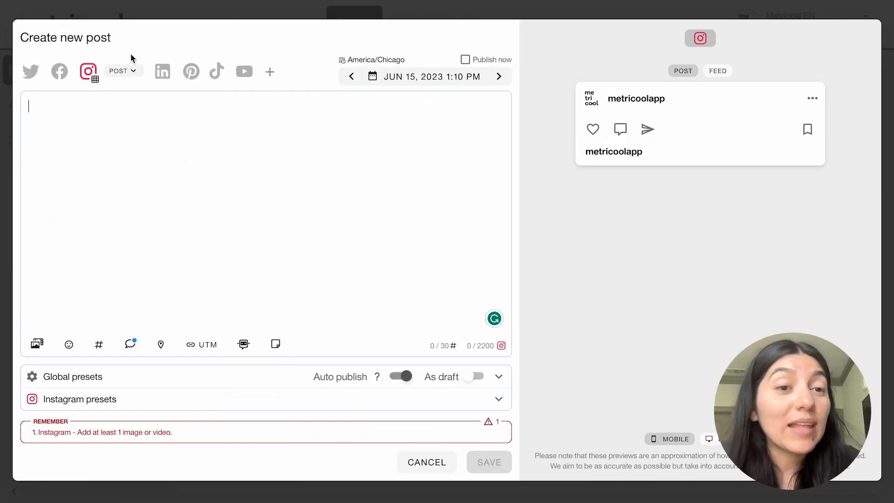
Step: Change the Instagram content type from post to Reel
left_click(128, 73)
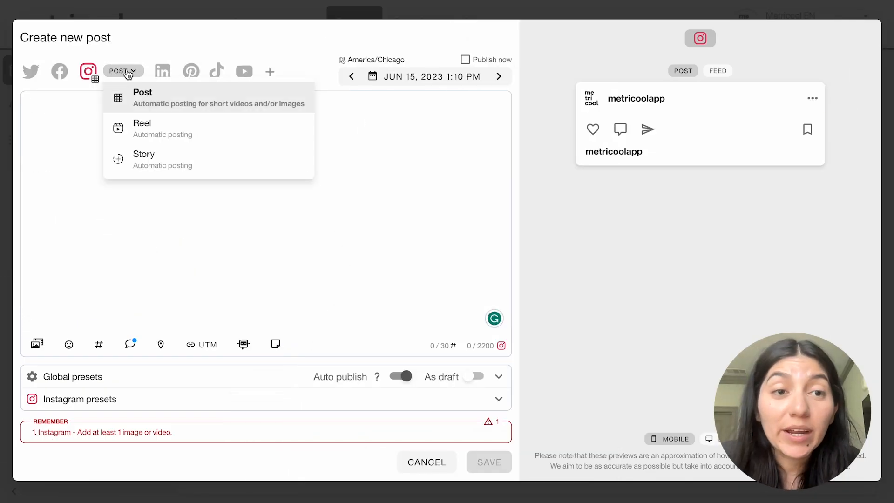
left_click(149, 127)
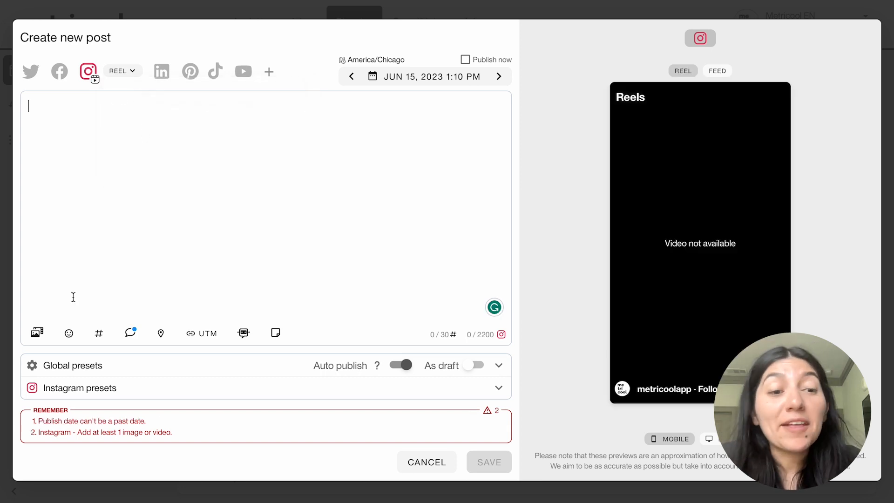
Step: Try a stock video of a man and child playing on the grass as the Reel's media and remove it again
left_click(37, 333)
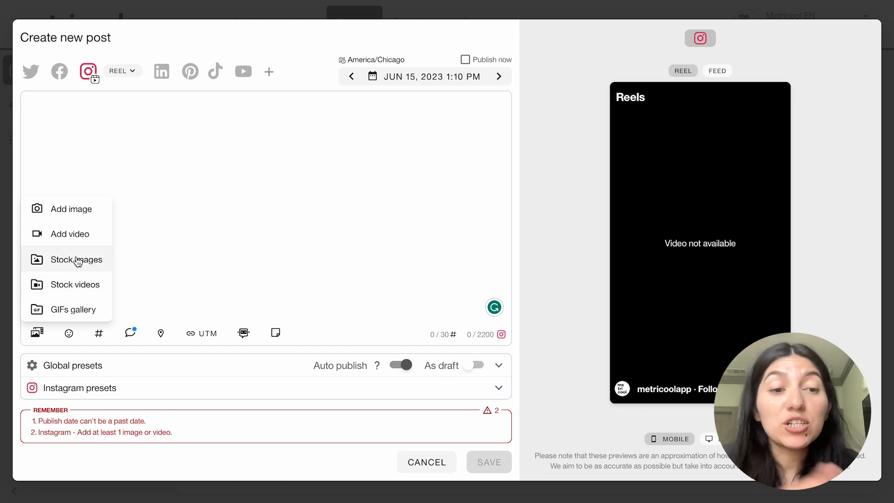
left_click(88, 292)
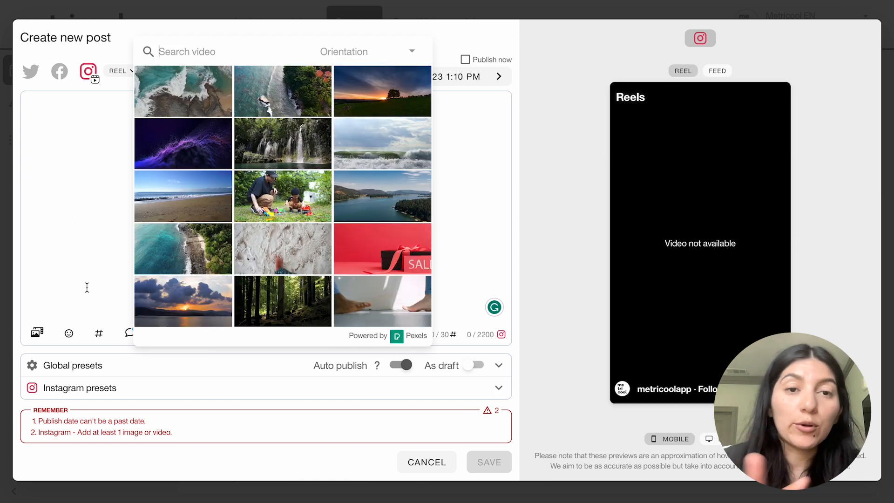
scroll(266, 262, "down", 1)
scroll(266, 262, "up", 1)
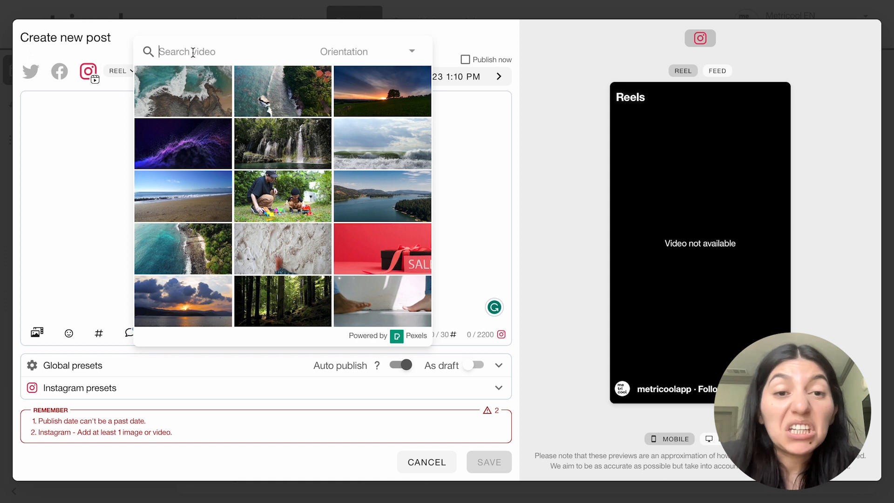
left_click(292, 179)
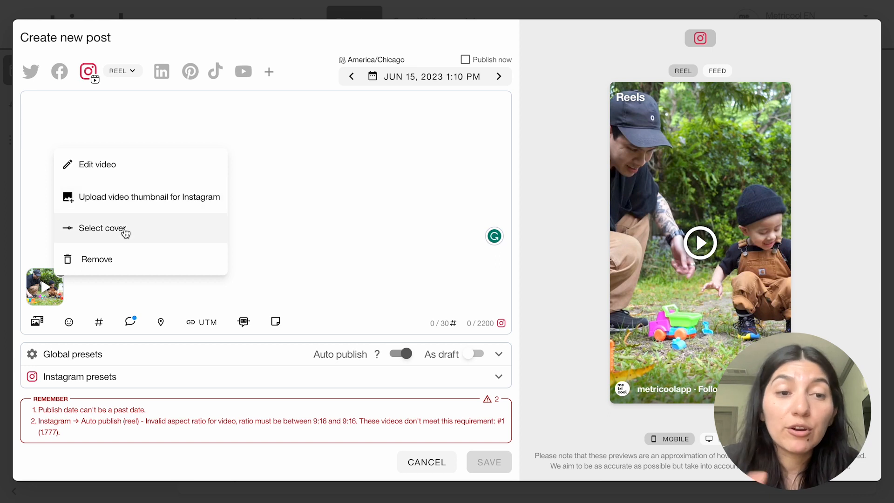
left_click(110, 266)
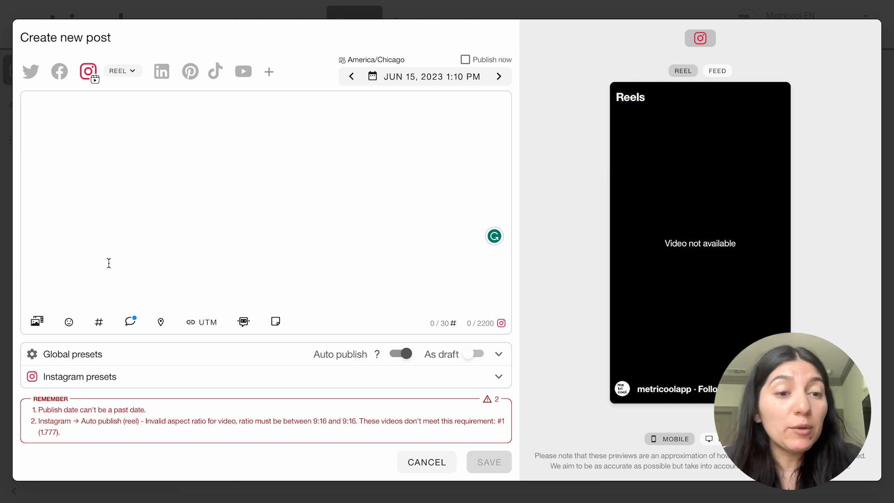
Step: Upload the Snaptik.app MP4 video from the computer's Downloads folder as the Reel's video
left_click(37, 332)
left_click(79, 245)
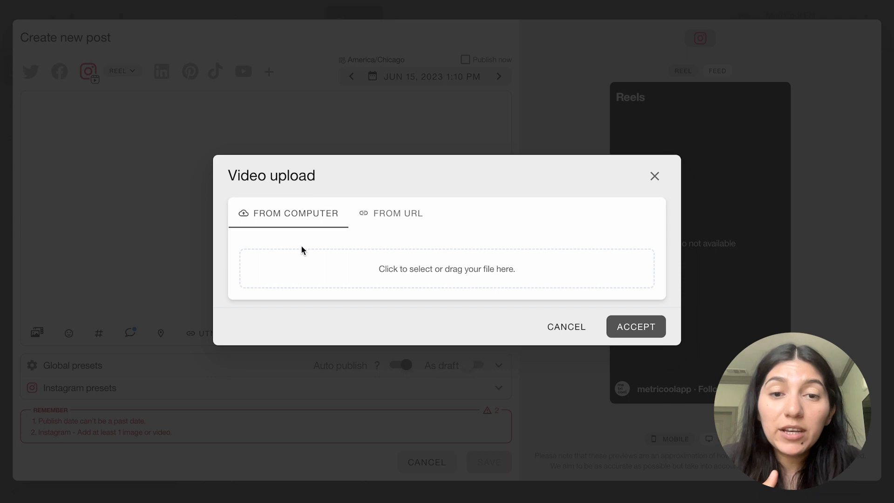
left_click(301, 281)
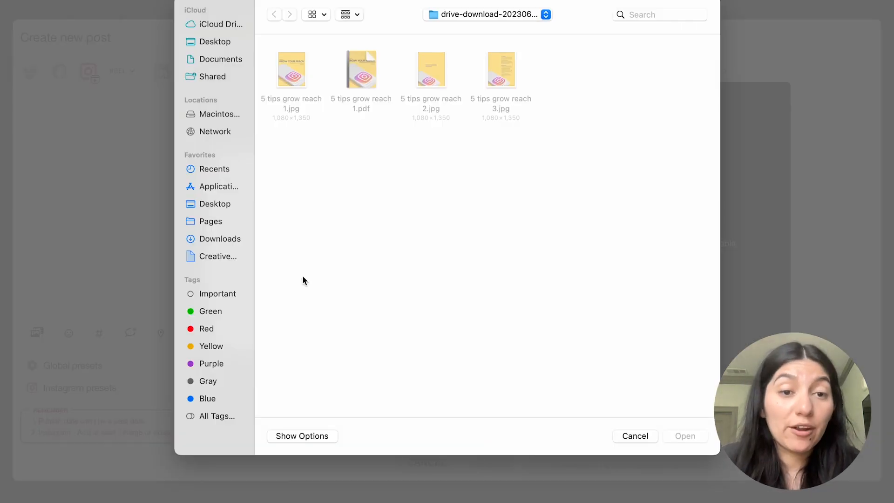
left_click(213, 239)
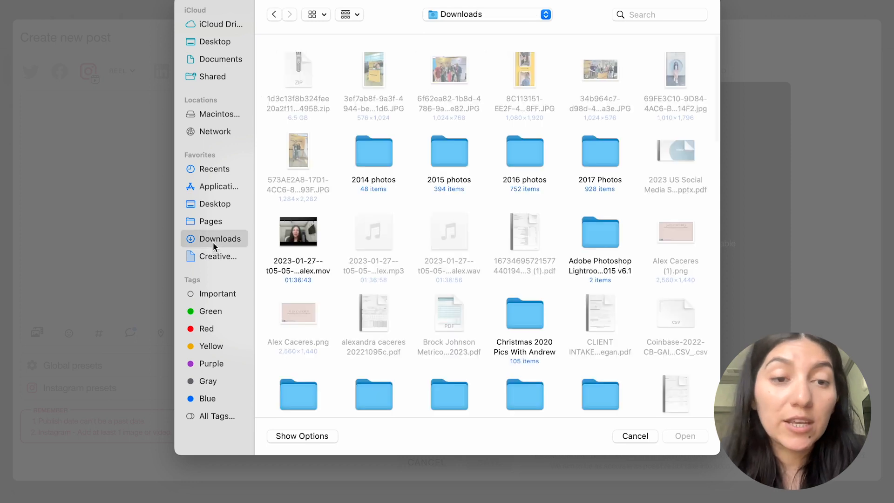
scroll(476, 343, "down", 10)
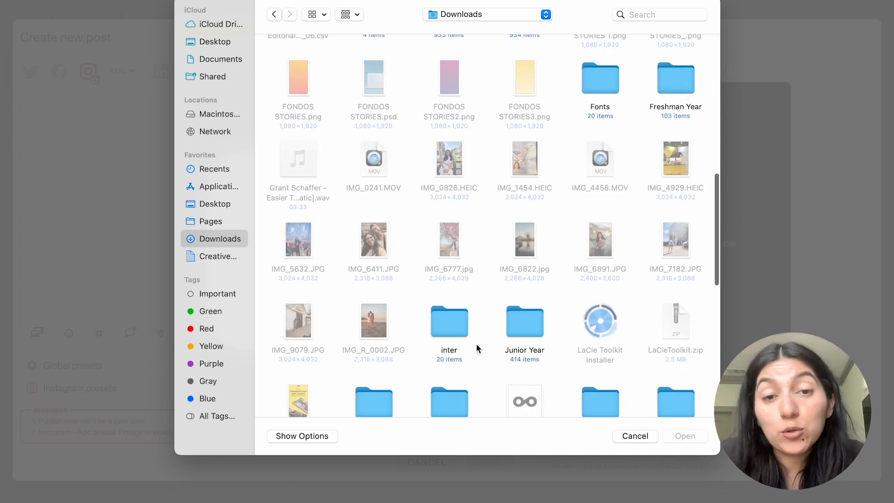
scroll(475, 342, "down", 3)
scroll(476, 348, "down", 8)
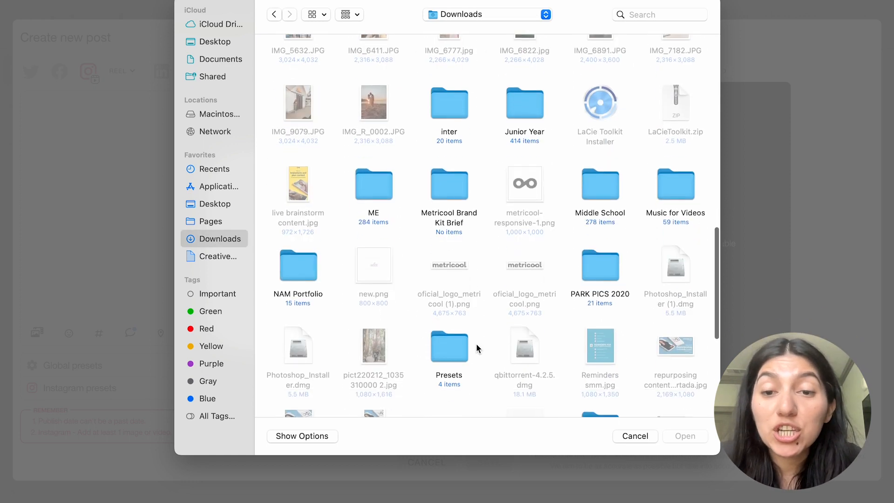
scroll(477, 348, "down", 1)
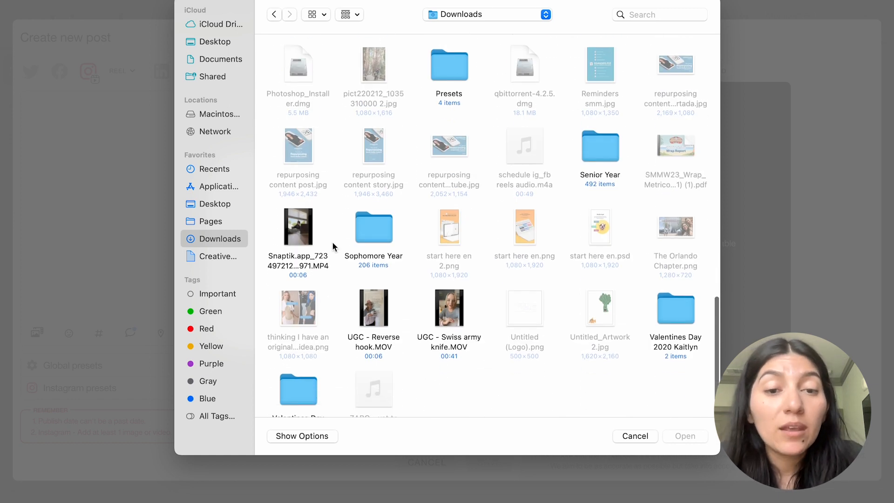
left_click(298, 223)
left_click(685, 436)
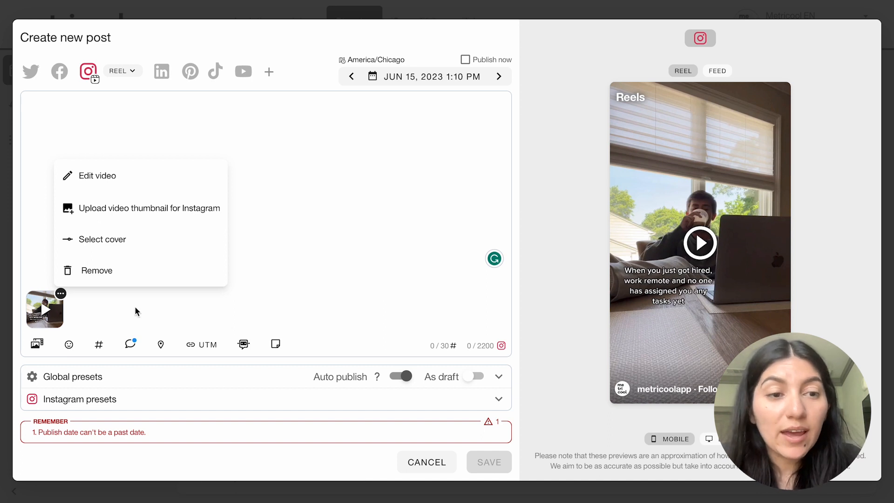
Step: Look through the video editor's Crop, Size, Finetune and Filter tools and leave the editor without making changes
left_click(118, 184)
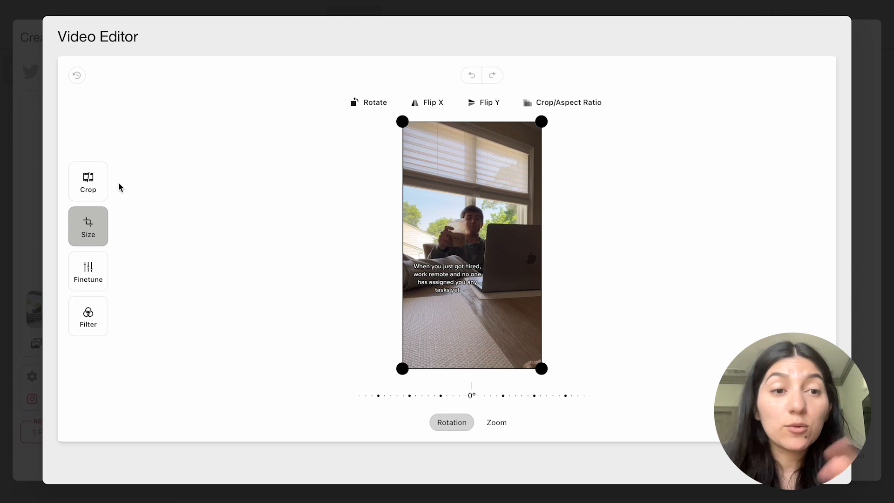
left_click(90, 182)
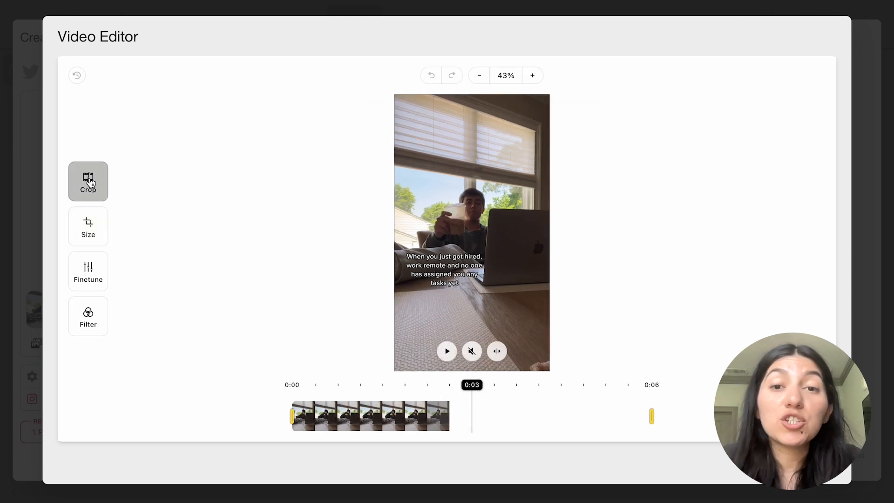
left_click(86, 243)
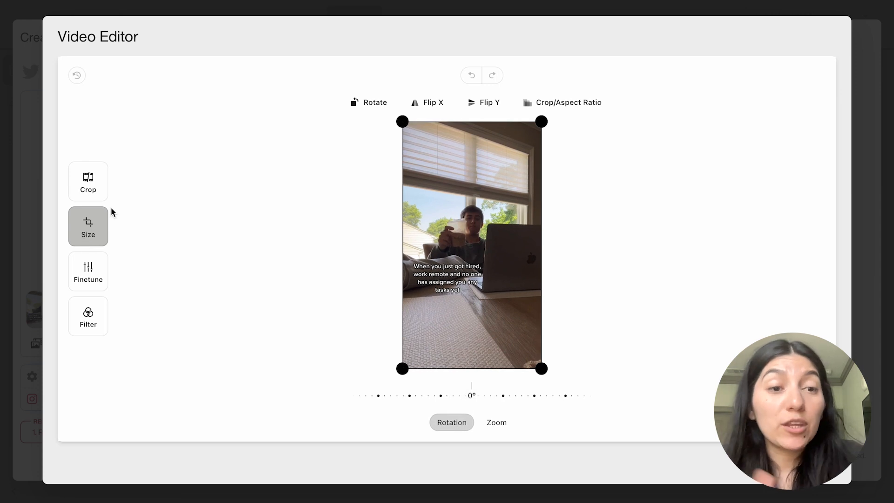
left_click(89, 277)
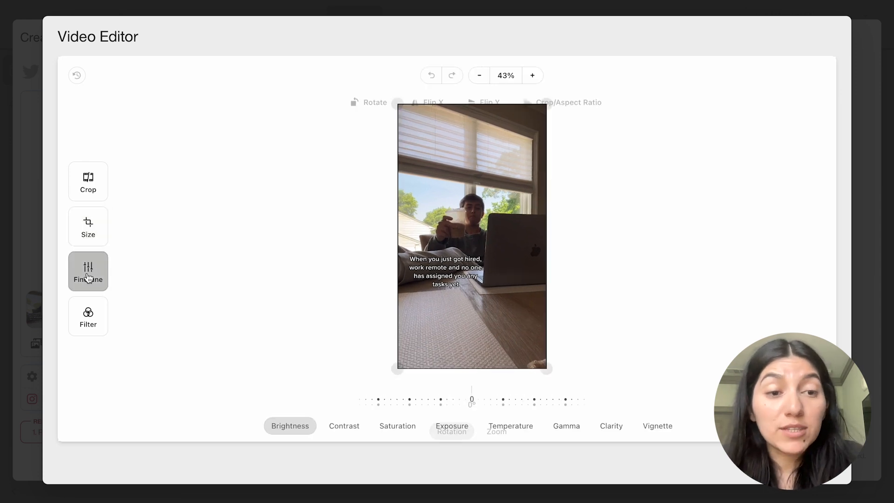
left_click(92, 321)
left_click(758, 462)
left_click(422, 279)
Step: Check the upload dialog for the Reel's Instagram video thumbnail and leave it without choosing an image
left_click(61, 295)
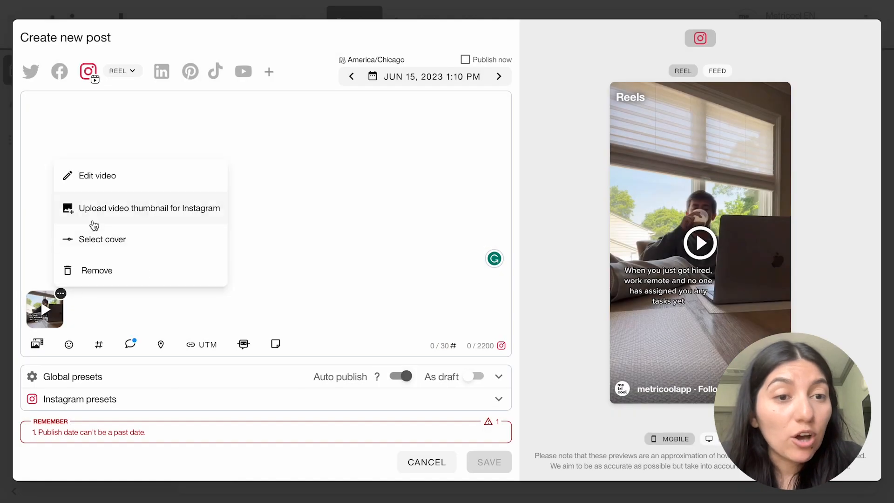
left_click(96, 219)
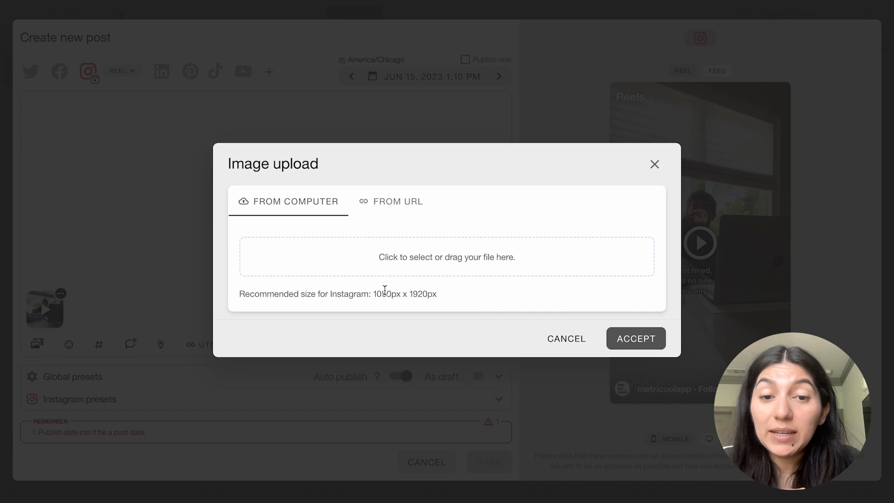
left_click(571, 338)
Step: Select the video frame at about 4.81 s as the Reel's cover
left_click(60, 293)
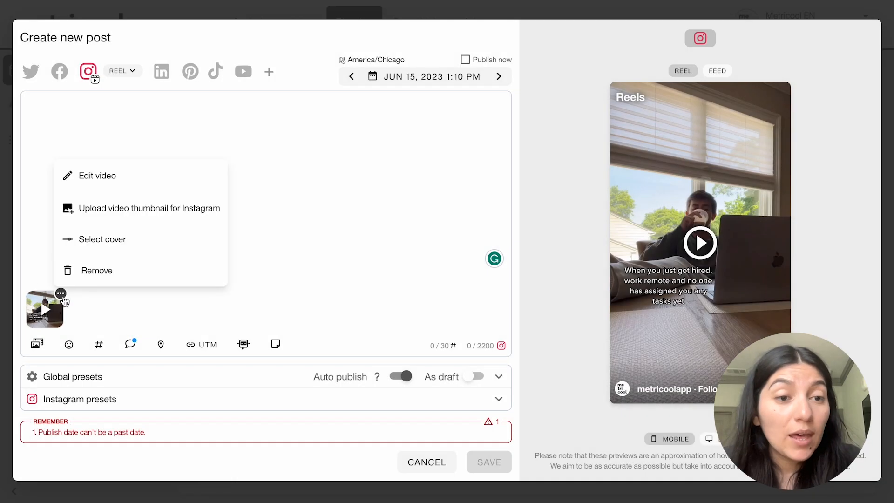
left_click(80, 247)
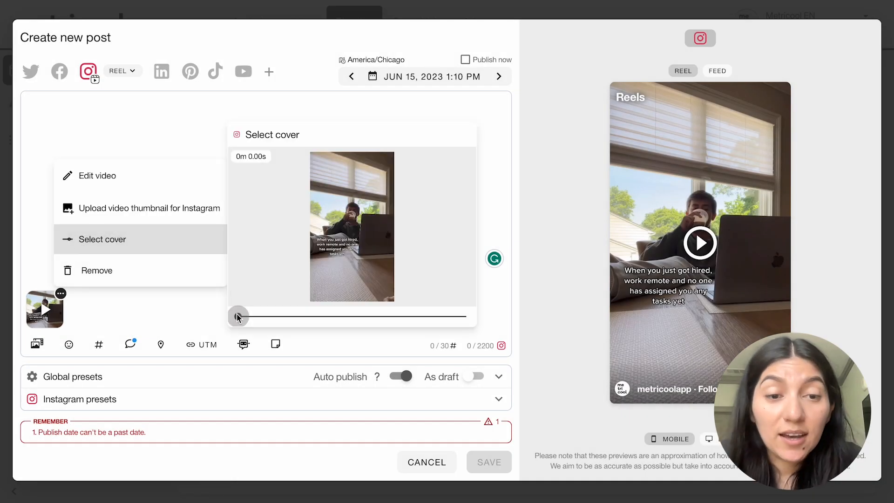
left_click_drag(238, 314, 437, 318)
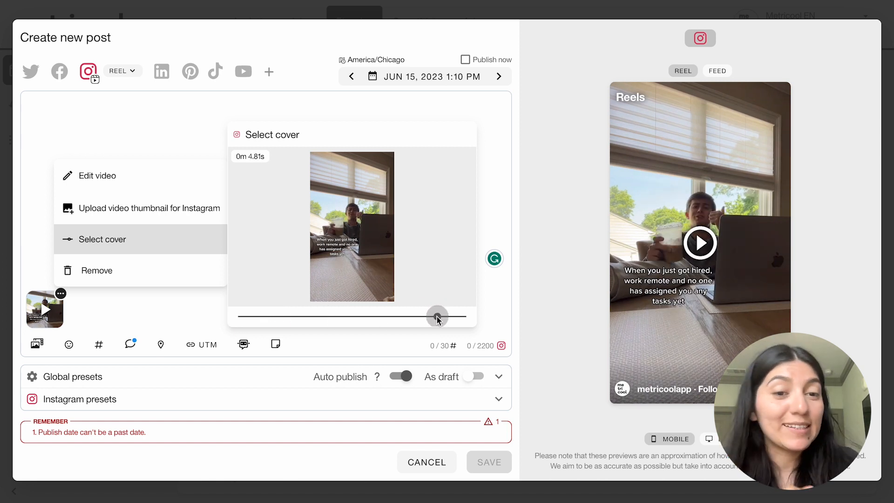
Step: Write the caption "Say hello to our new hire!" and add #remoteworking, #remoteworkinglife and #remoteworkspace from a hashtag search for "remotework"
left_click(189, 152)
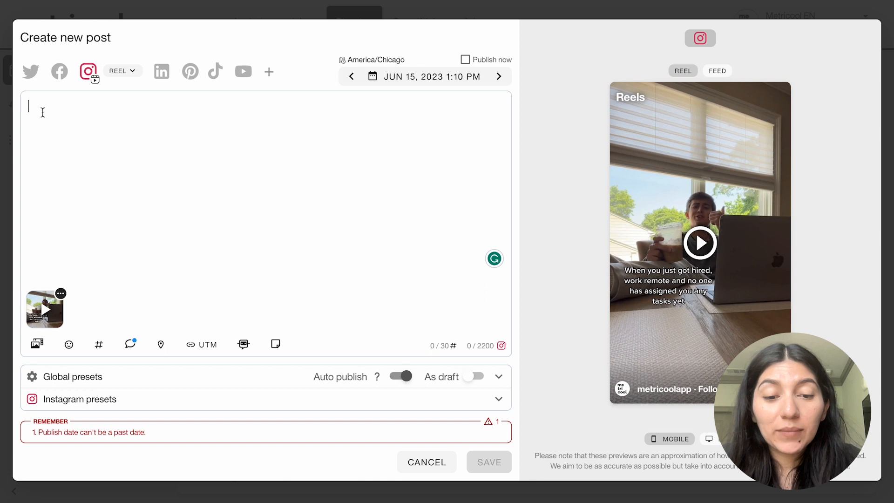
type("Say hello to our new hire!")
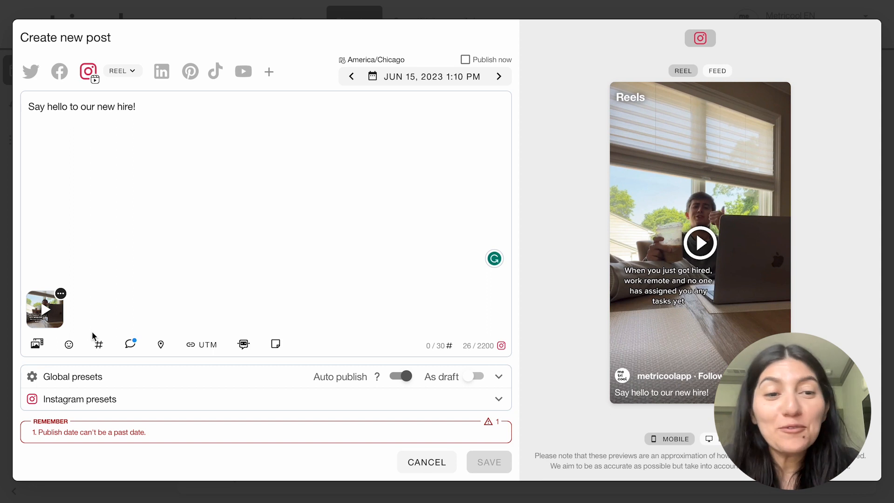
left_click(99, 345)
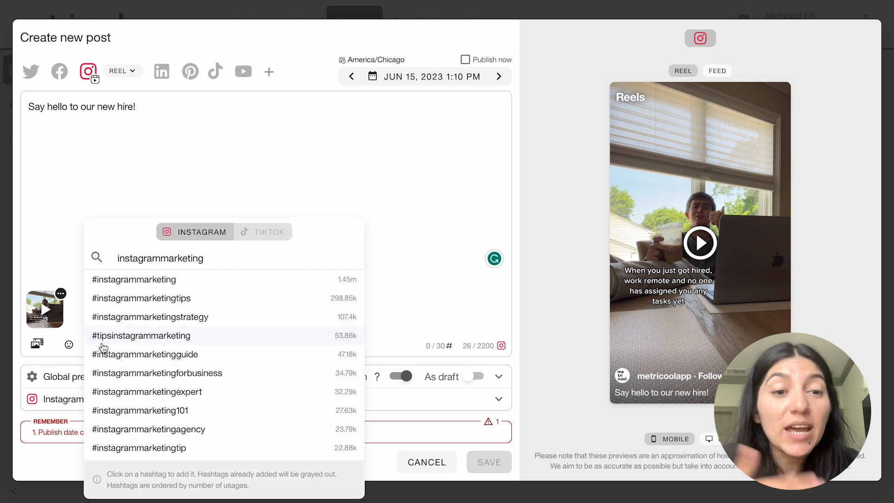
left_click_drag(203, 259, 117, 259)
key("BackSpace")
type("remotework")
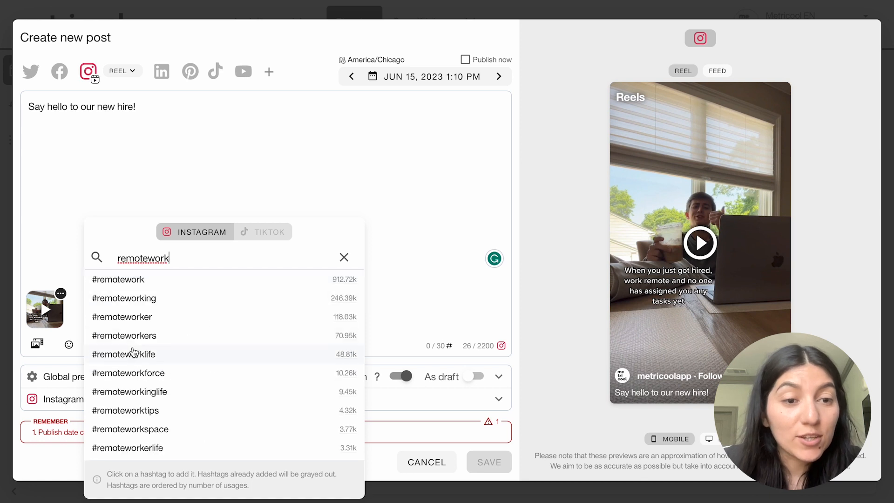
left_click(133, 298)
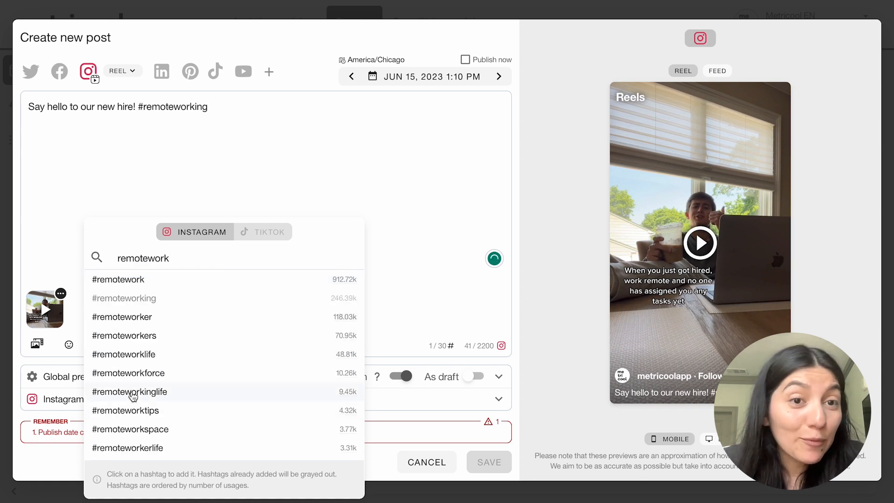
left_click(133, 393)
left_click(134, 429)
left_click(255, 177)
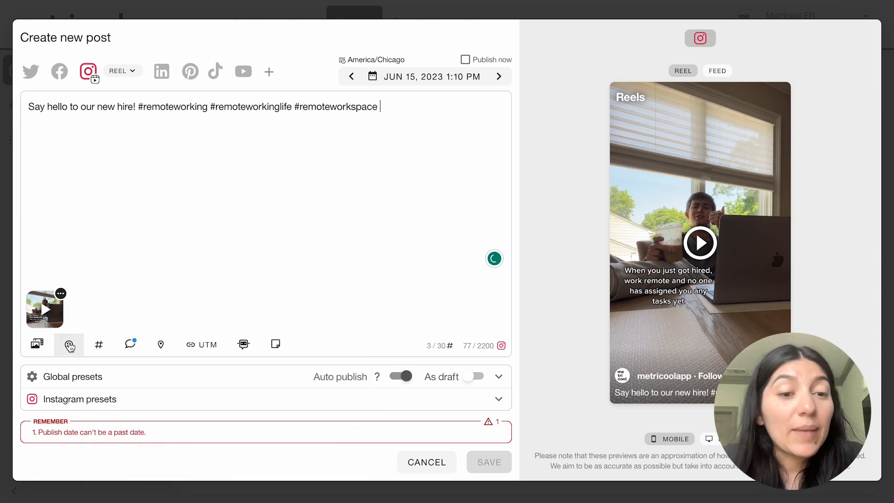
Step: Replace the Reel's first comment with "What was your first week of work like?" and accept it
left_click(130, 346)
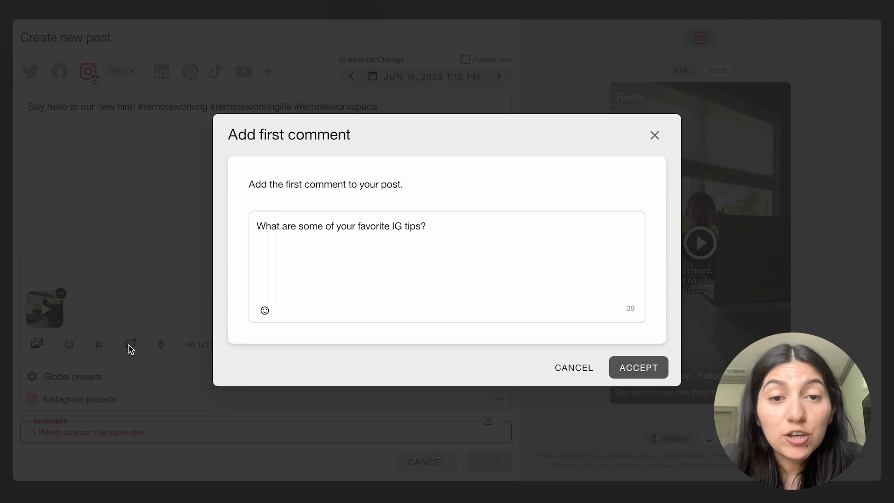
left_click_drag(440, 225, 254, 226)
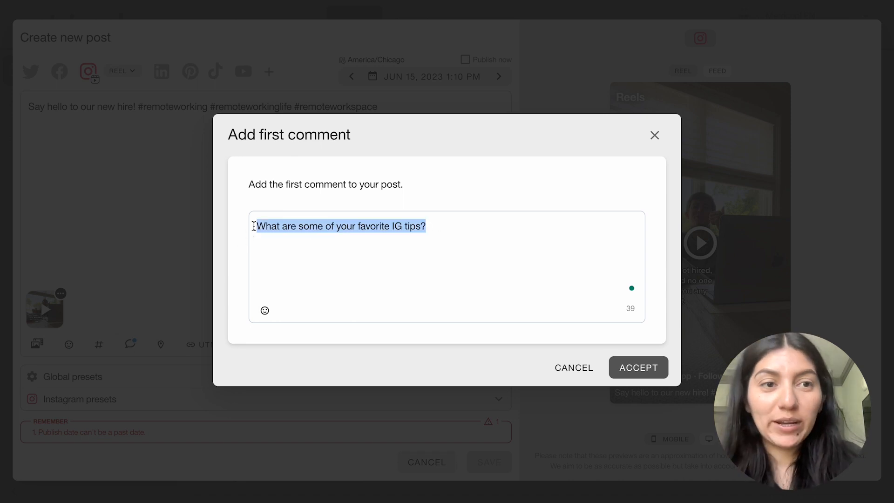
key("BackSpace")
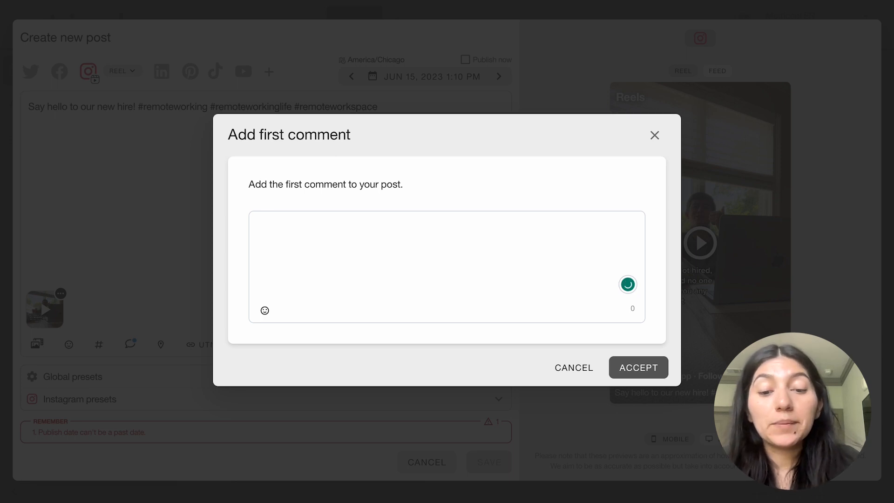
type("What was")
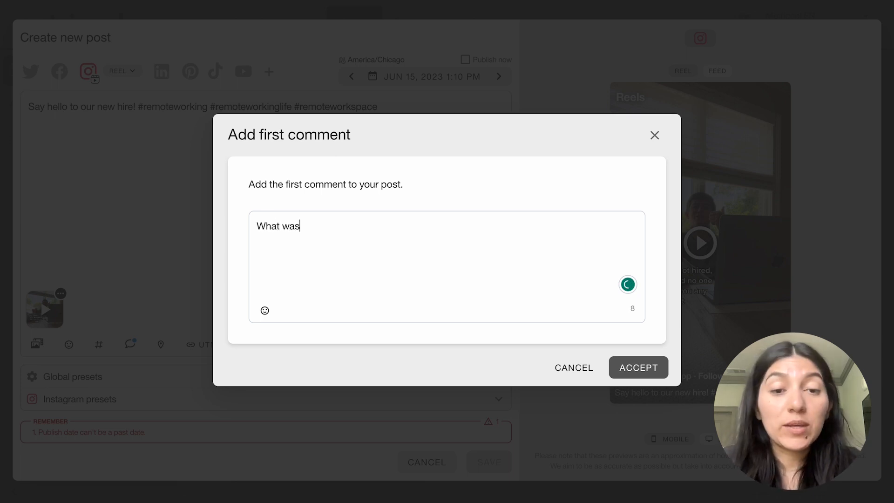
type(" your first week of work like?")
left_click(636, 368)
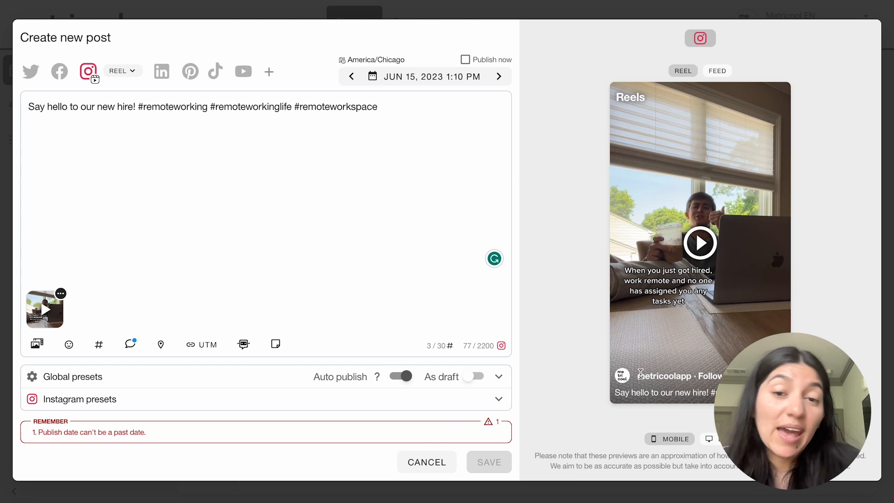
Step: Check the location search for the Reel without adding a location
left_click(157, 347)
left_click(157, 347)
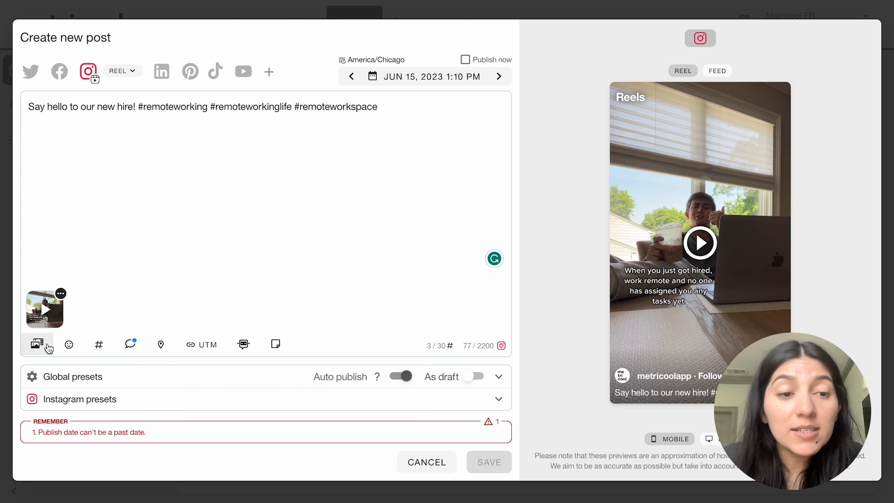
Step: Review the Reel's Instagram presets without changing them and check its preview in the feed
left_click(69, 346)
left_click(69, 345)
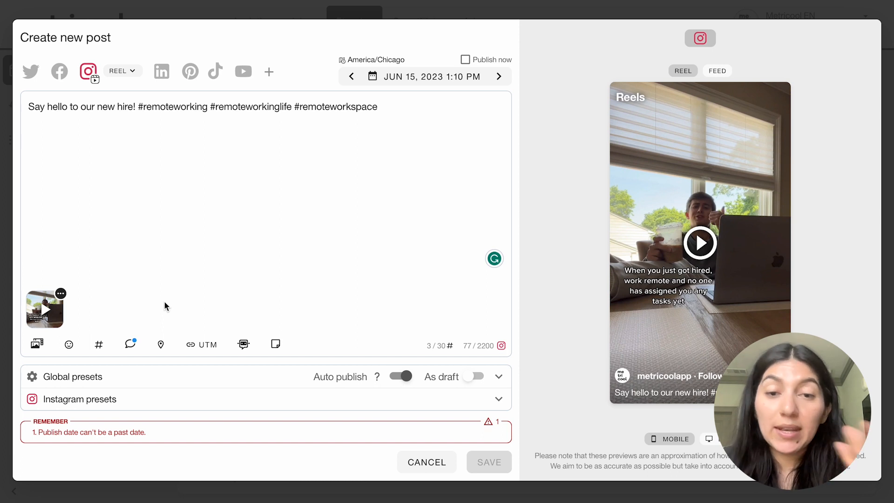
left_click(132, 399)
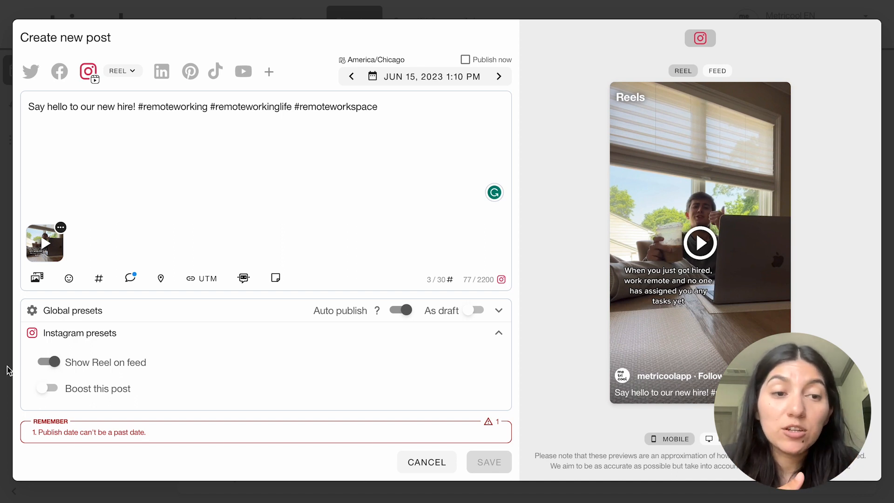
left_click(499, 333)
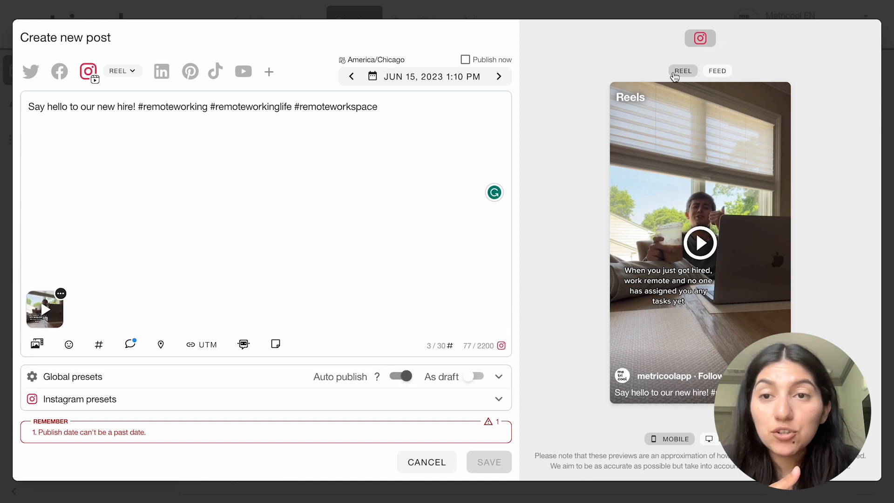
left_click(708, 73)
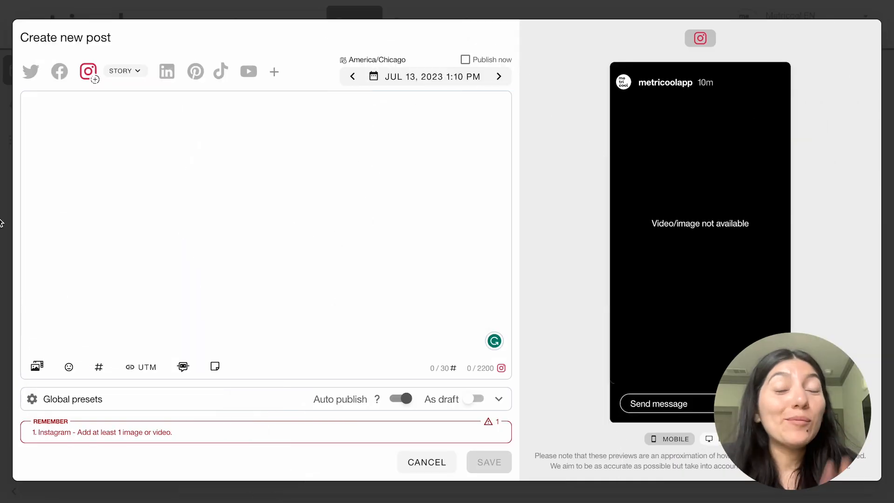
Step: Add the orange leaf image from the Stories templates to the Instagram story, keeping it unedited in the Image Editor
left_click(126, 72)
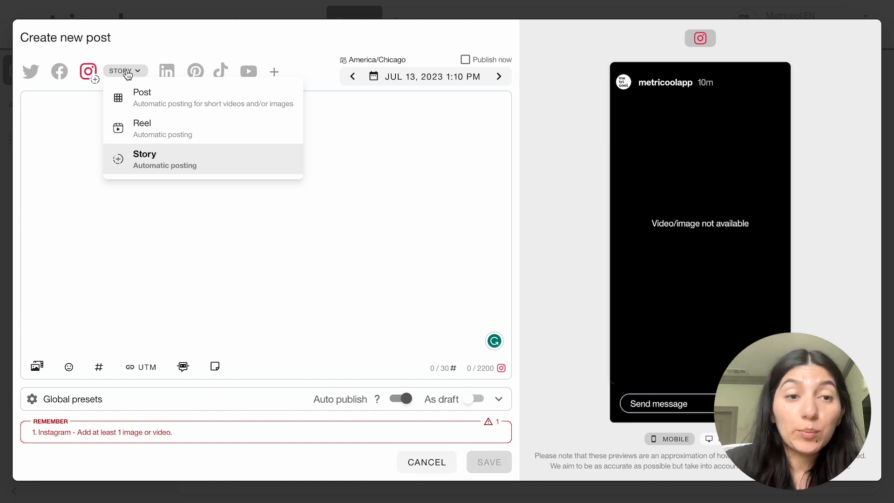
left_click(127, 73)
left_click(36, 368)
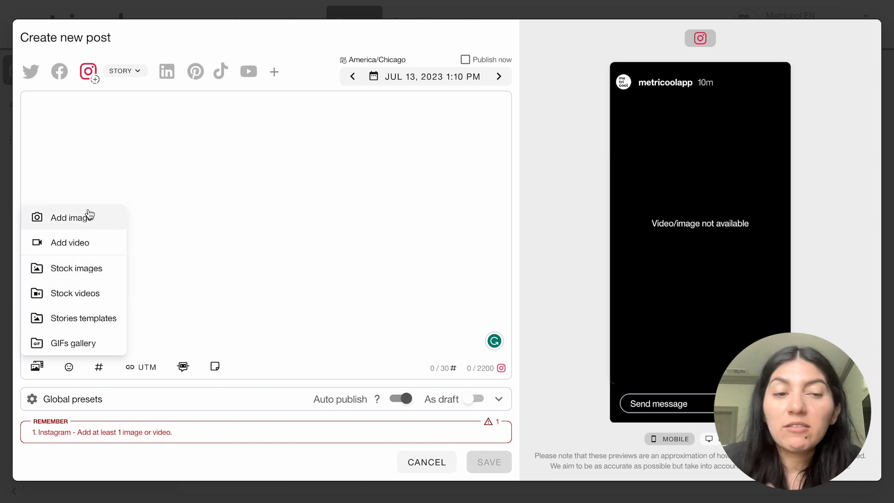
left_click(88, 319)
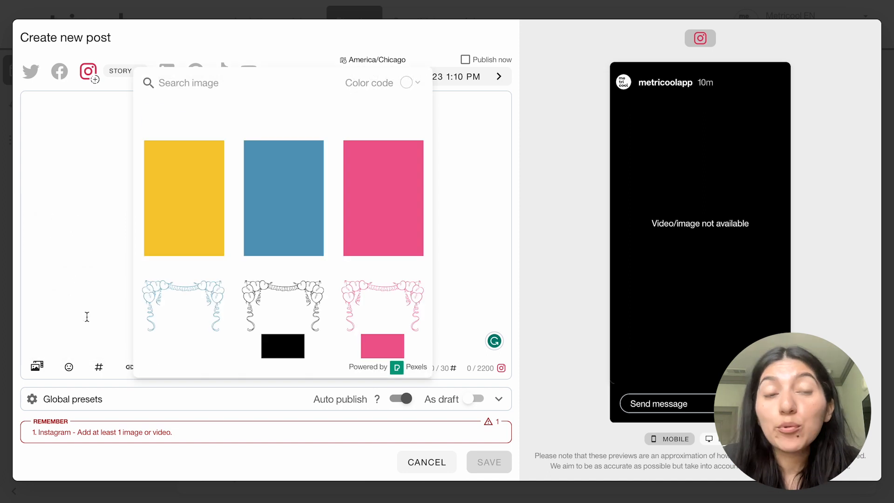
scroll(263, 260, "down", 10)
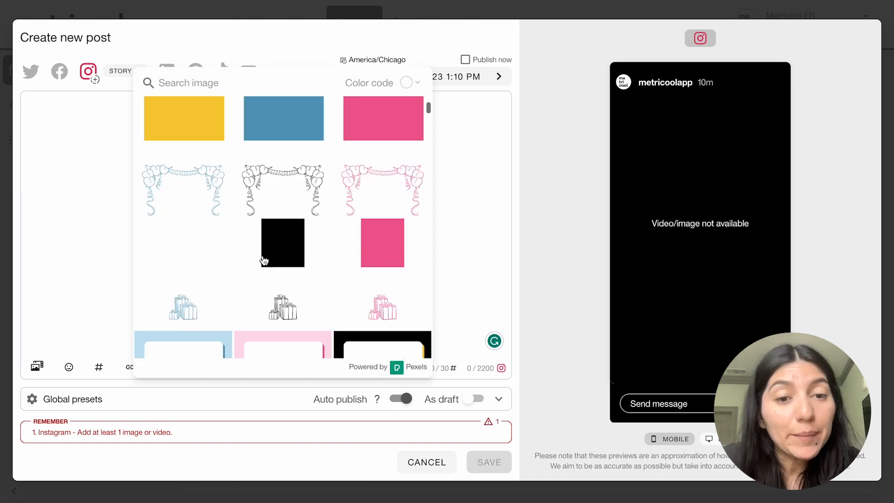
scroll(263, 260, "down", 5)
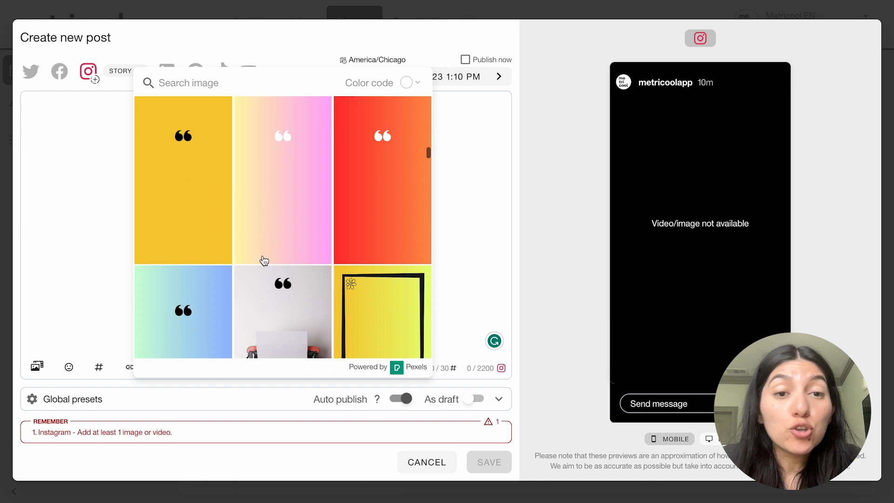
scroll(282, 178, "down", 6)
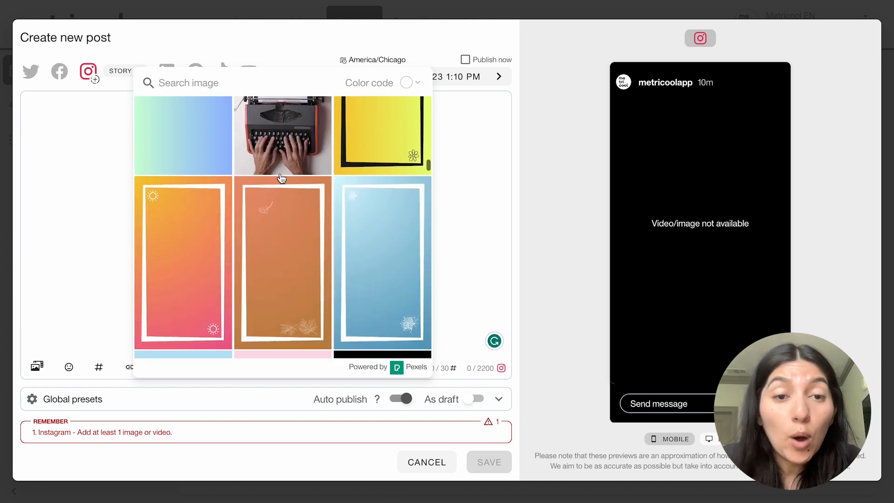
scroll(261, 289, "down", 6)
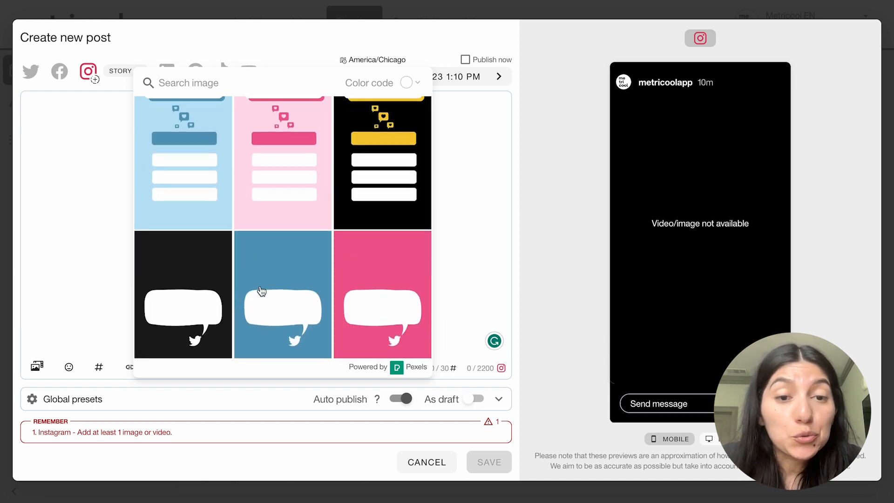
scroll(278, 251, "down", 3)
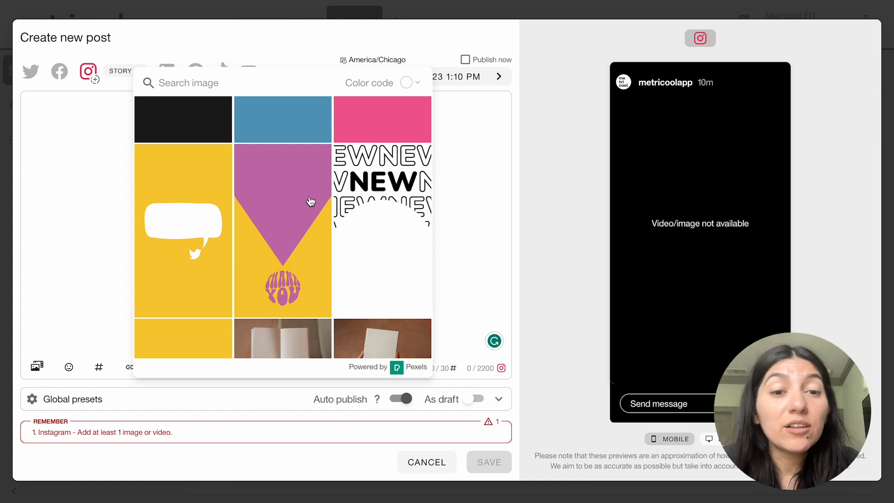
scroll(270, 203, "down", 3)
scroll(271, 203, "down", 5)
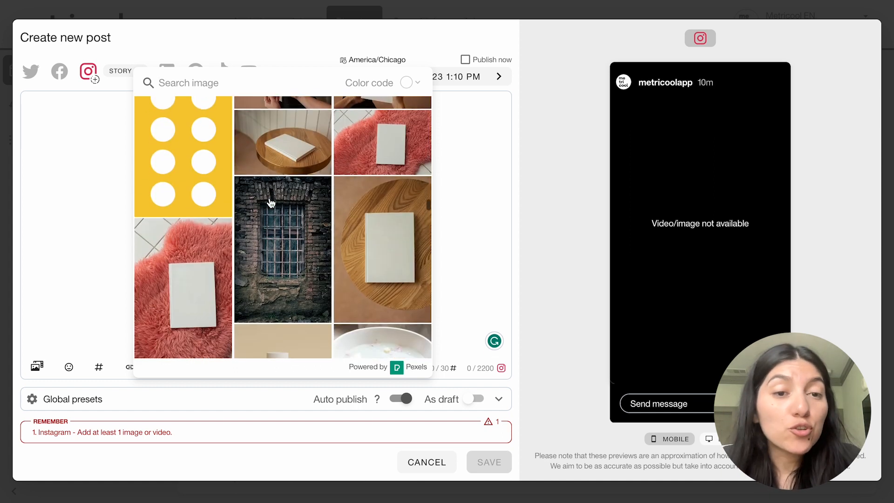
scroll(242, 305, "down", 5)
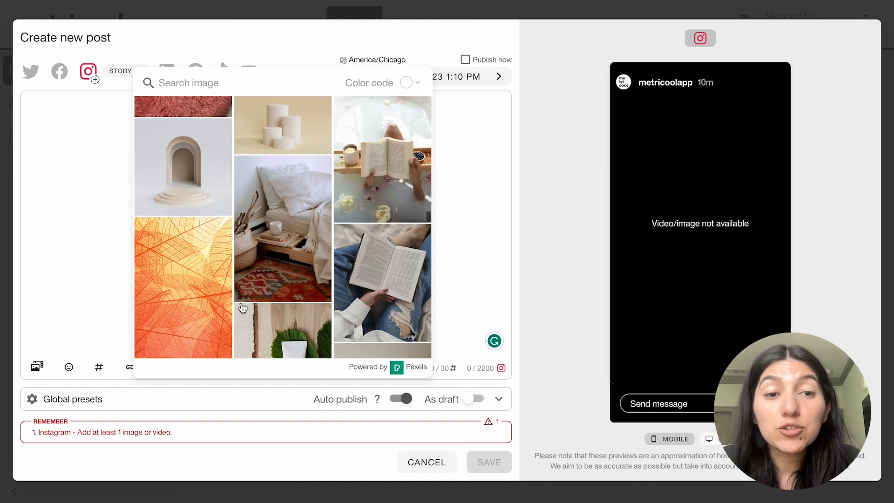
scroll(283, 312, "down", 2)
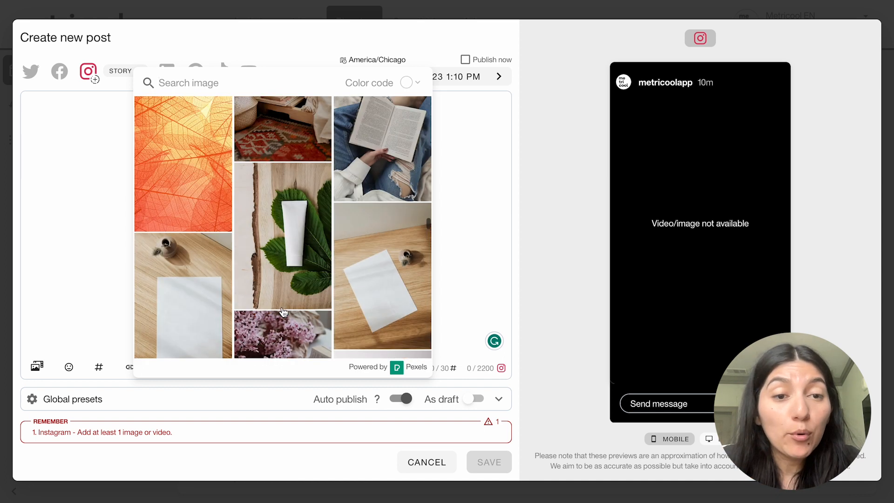
left_click(189, 189)
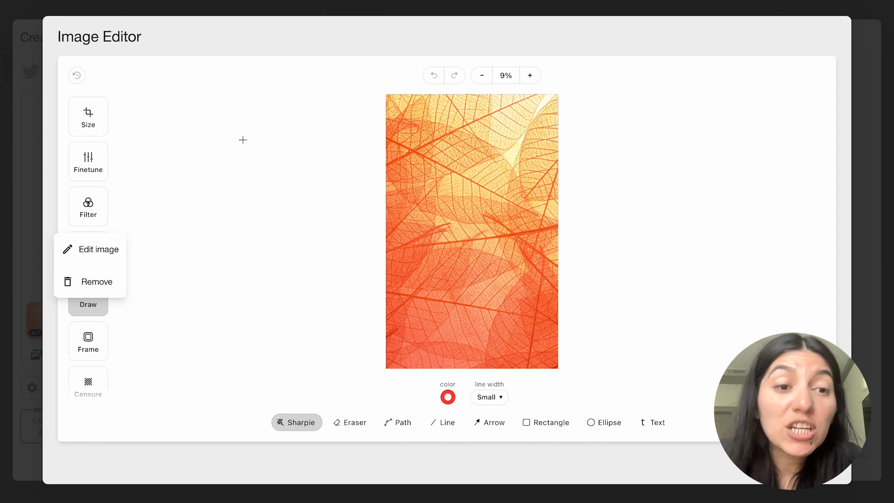
left_click(140, 214)
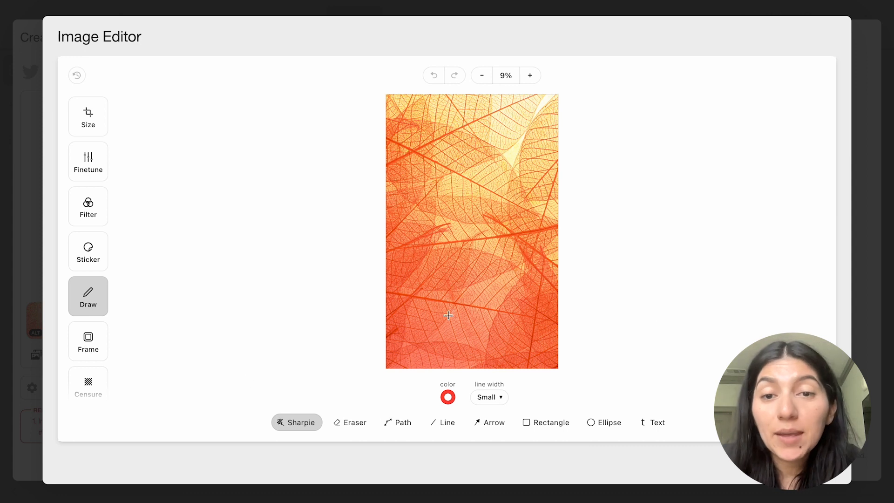
left_click(814, 463)
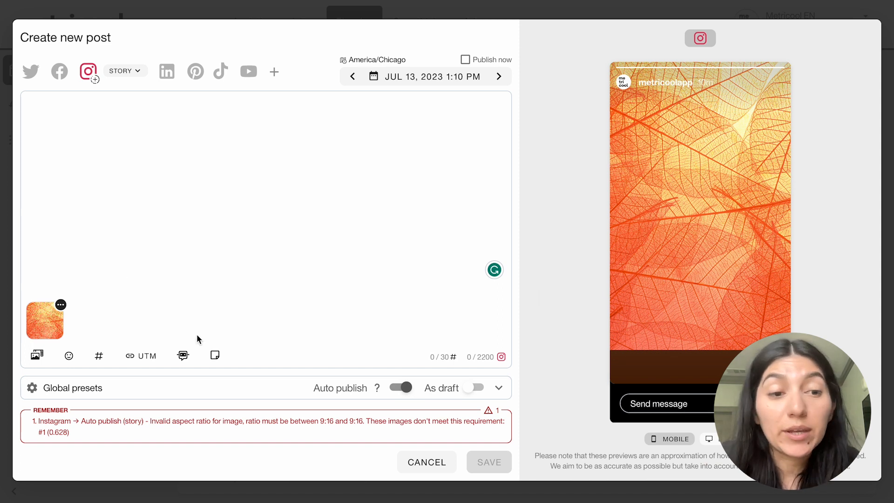
Step: Add the purple and yellow "Thank You" template as a second story image and page through both in the preview
left_click(37, 356)
left_click(56, 306)
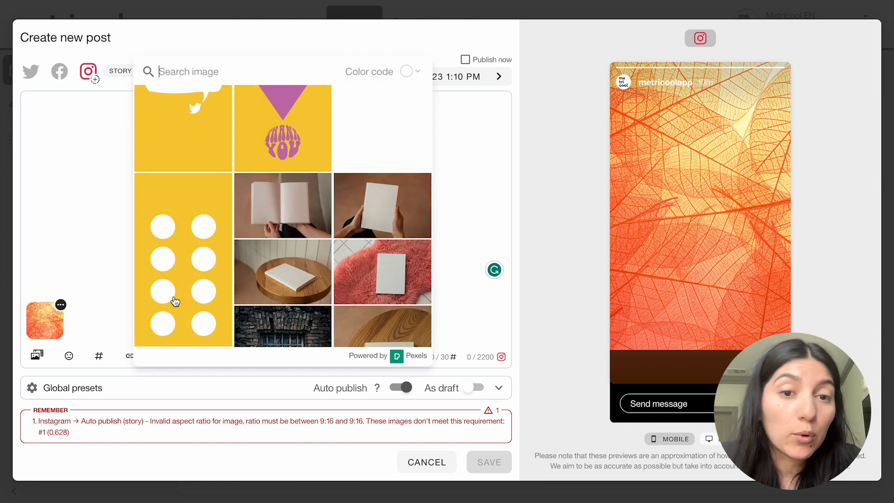
scroll(176, 302, "up", 5)
left_click(280, 151)
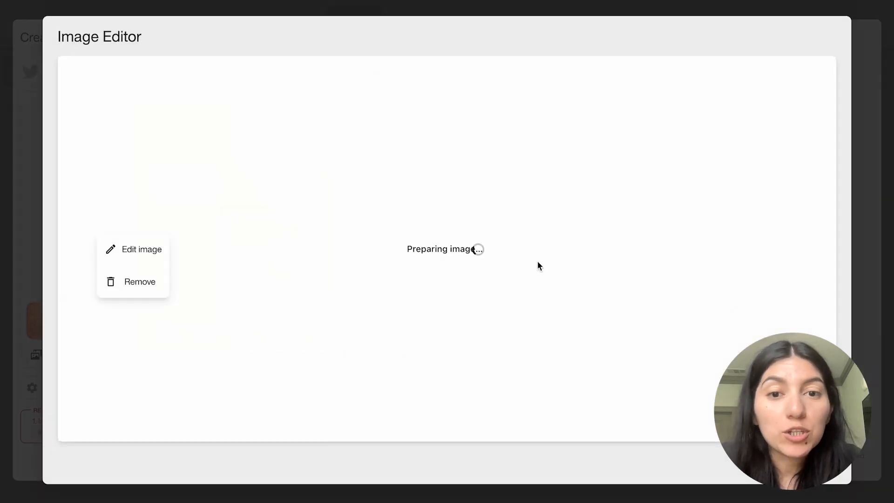
left_click(814, 464)
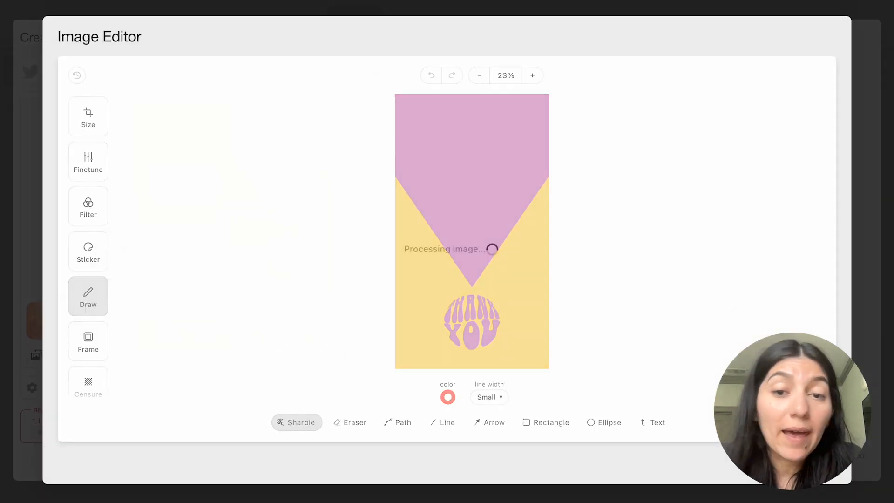
left_click(776, 206)
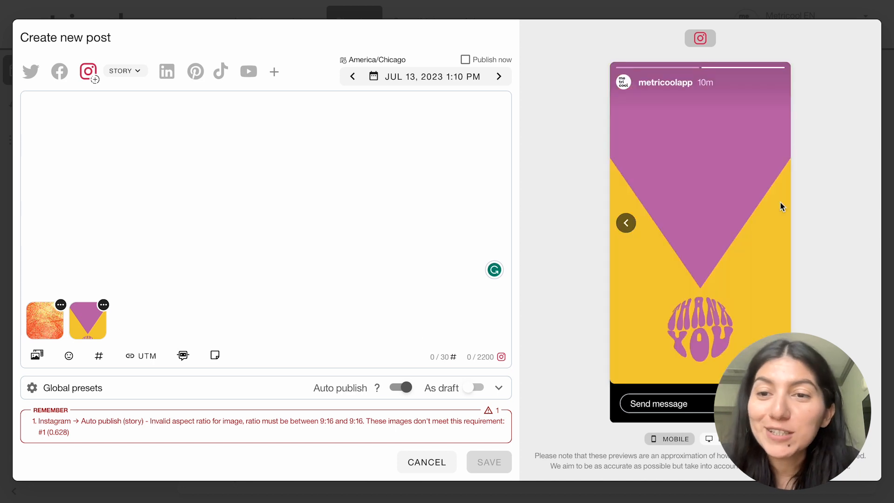
left_click(626, 222)
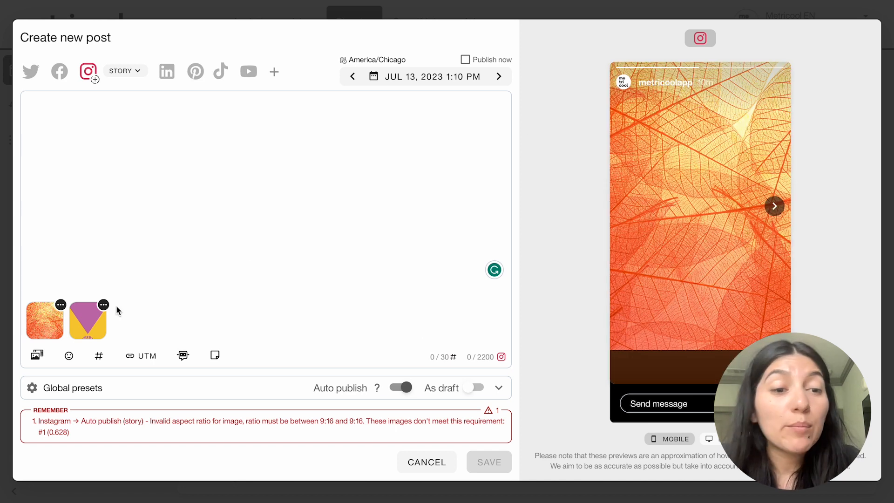
Step: Remove the "Thank You" template and the orange leaf image from the story
left_click(104, 304)
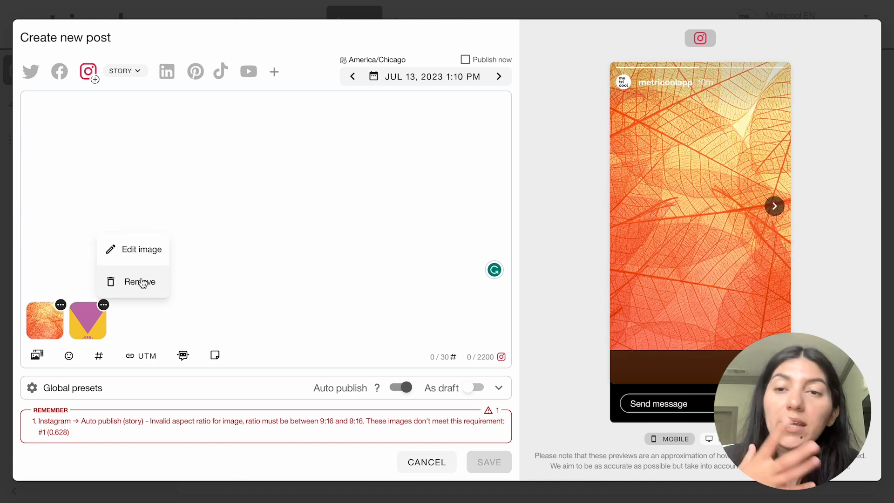
left_click(142, 282)
left_click(61, 305)
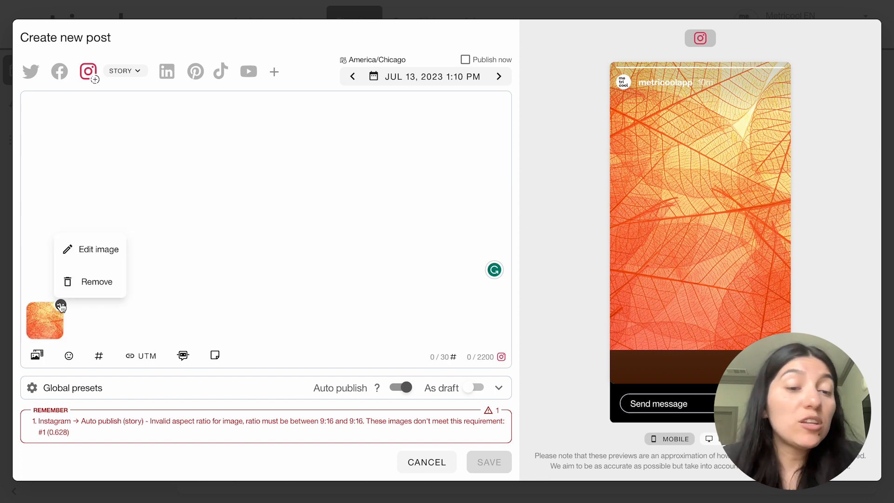
left_click(88, 280)
Step: Check the story's image upload options and cancel without adding a file
left_click(41, 367)
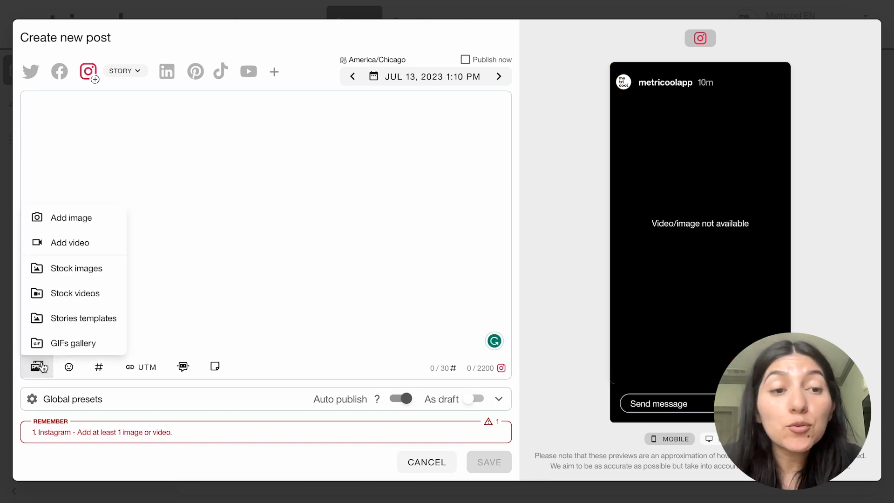
left_click(64, 225)
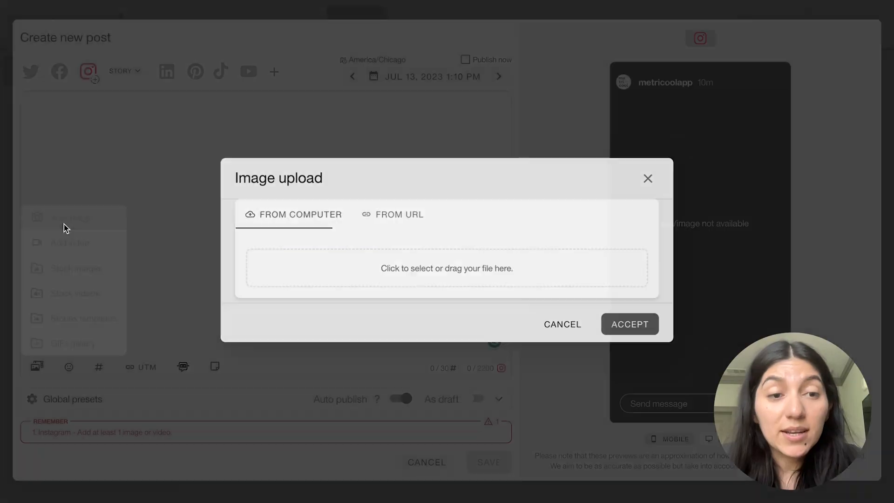
left_click(566, 329)
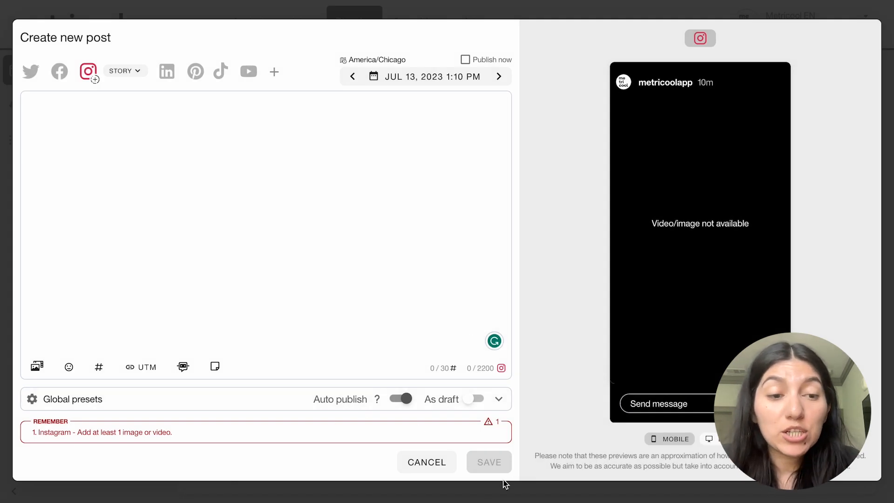
Step: Add the yellow Stories template with the white speech bubble and Twitter bird to the story, leaving the image unedited
left_click(39, 368)
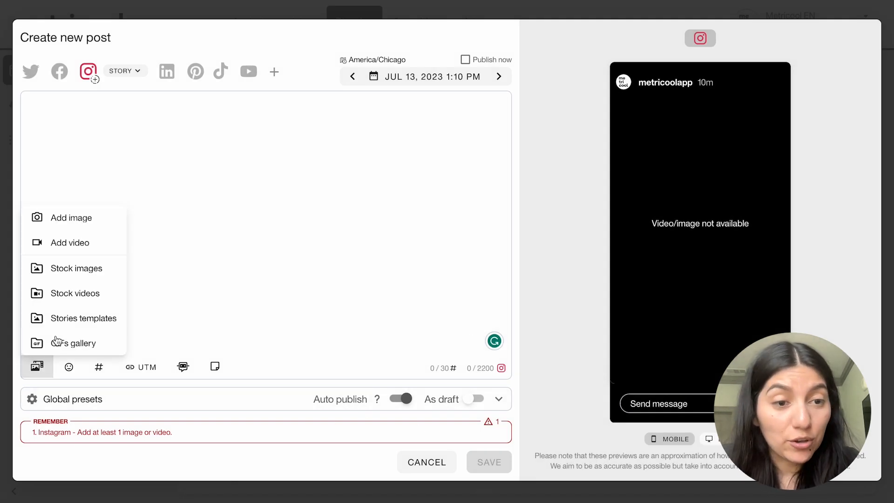
left_click(65, 297)
left_click(61, 238)
left_click(37, 367)
left_click(66, 325)
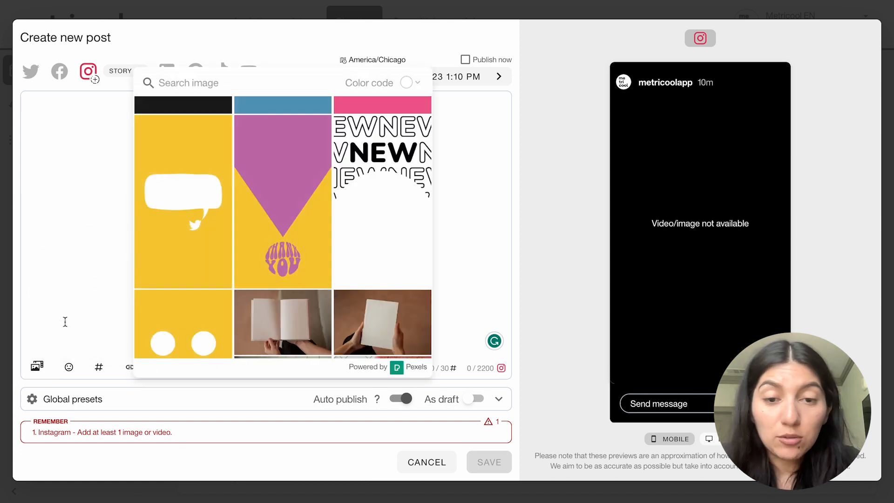
left_click(199, 236)
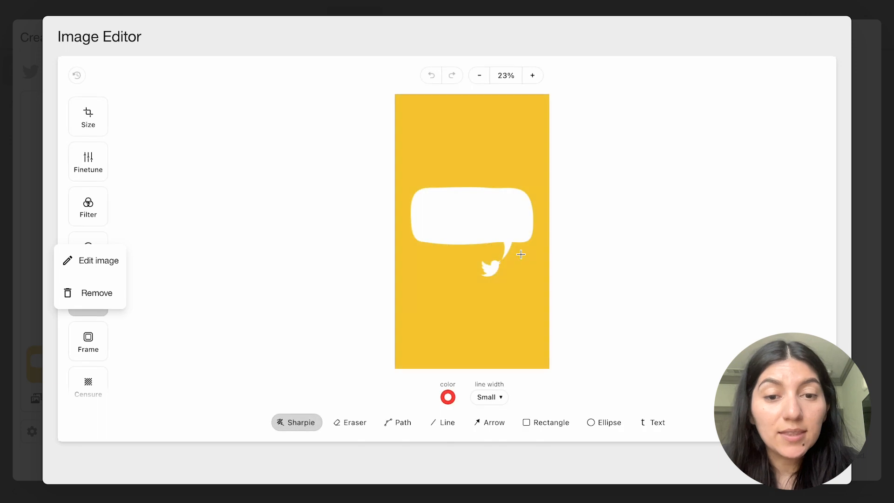
key("Escape")
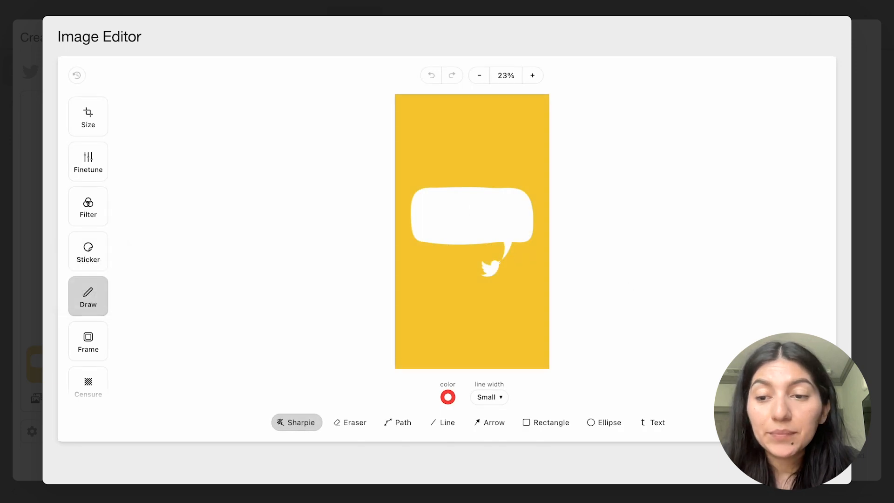
key("Escape")
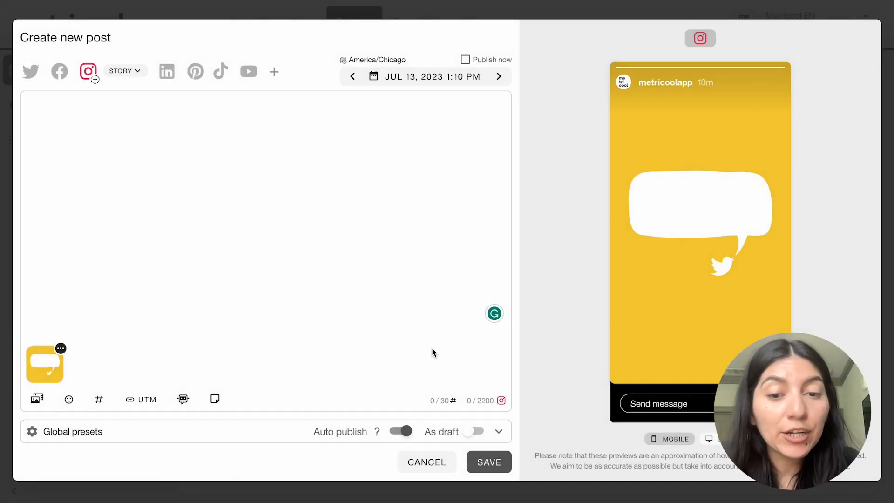
Step: Save the scheduled Instagram story and open it from the July 13 column of the planning calendar
left_click(487, 463)
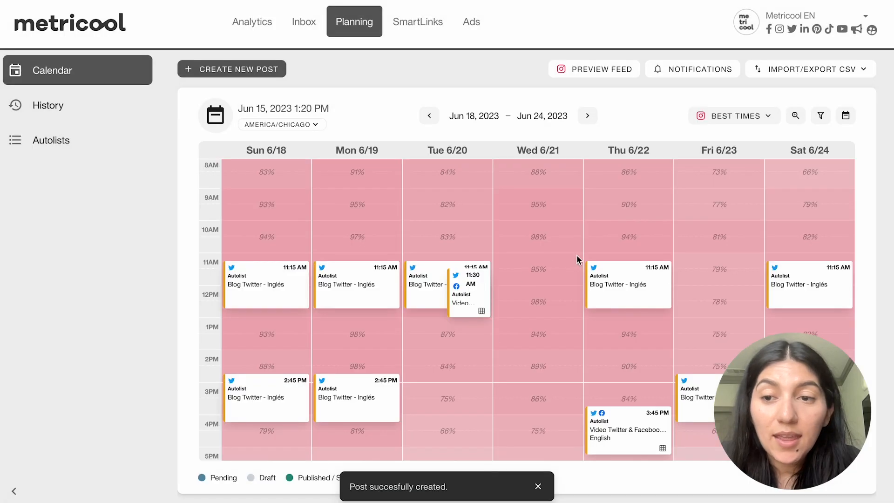
left_click(587, 116)
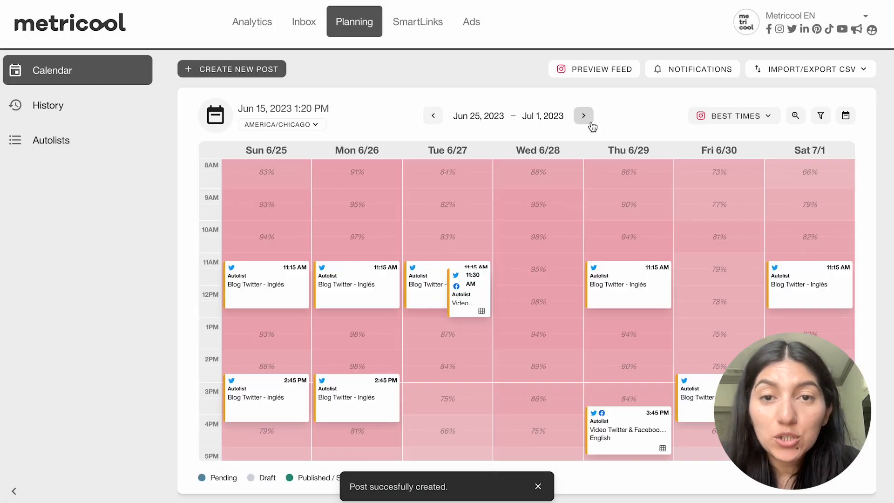
left_click(590, 121)
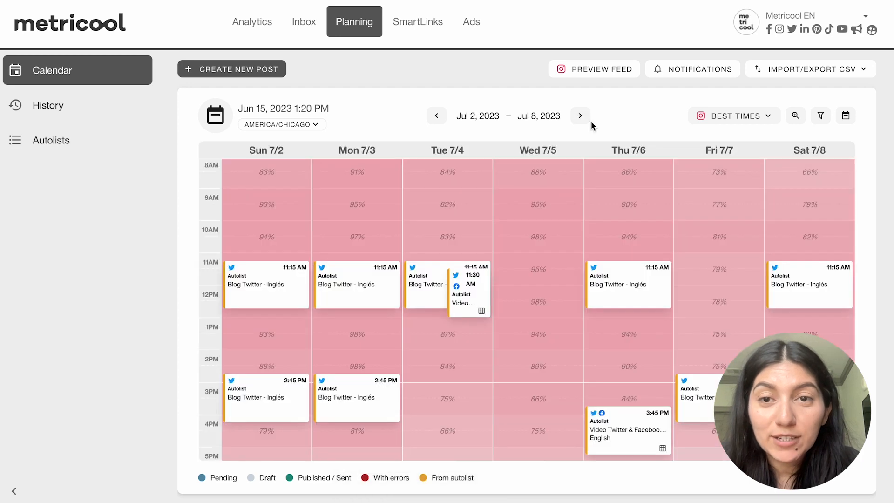
left_click(582, 117)
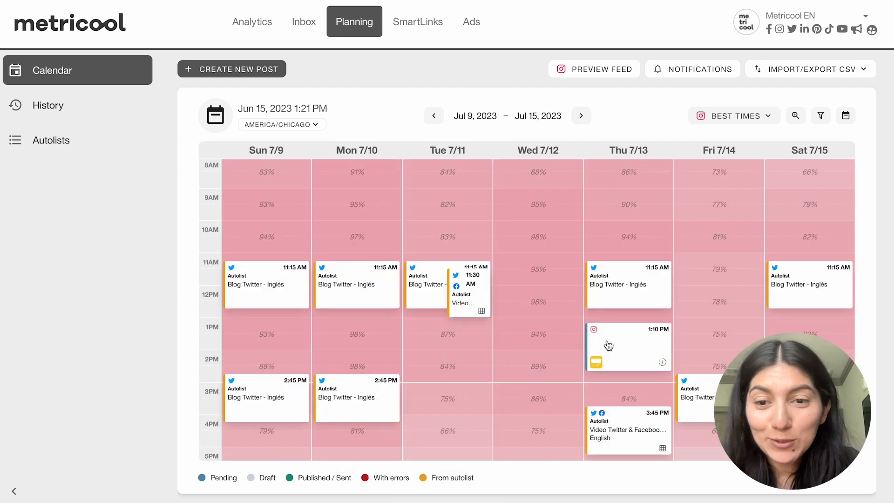
left_click(603, 336)
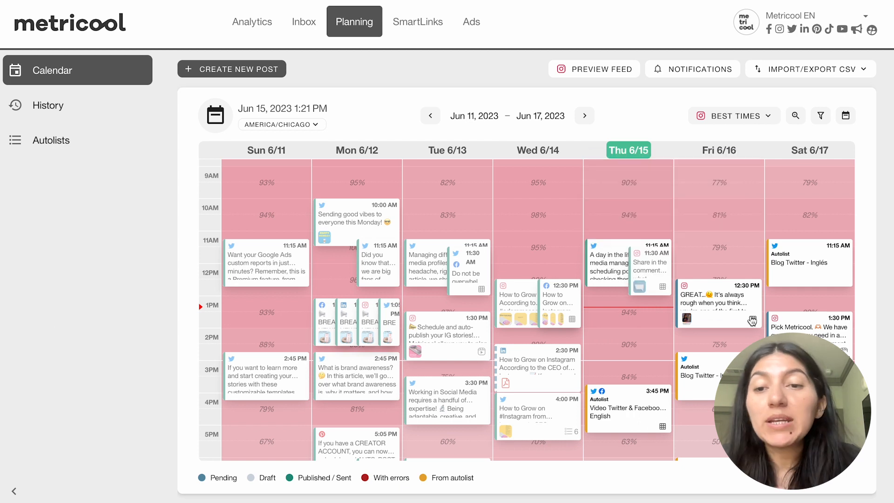
Step: Review the June 15 Instagram post's caption, preview and date picker, then close it without changes
left_click(652, 270)
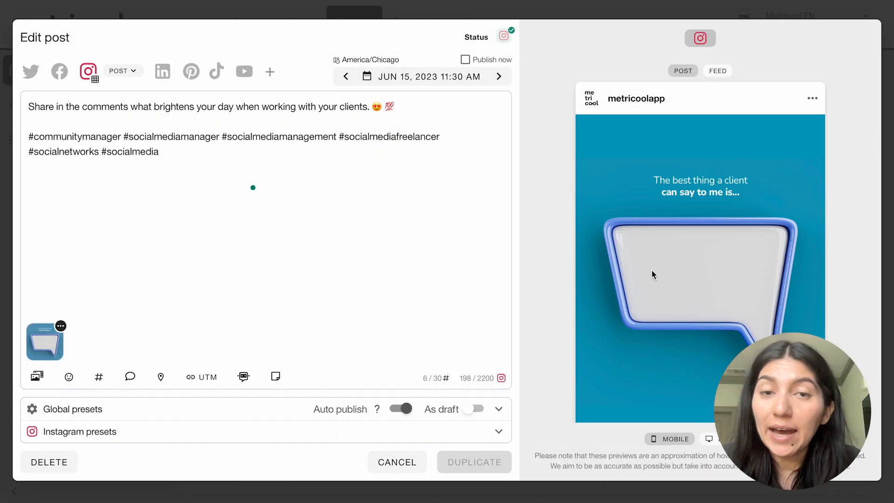
scroll(674, 306, "down", 2)
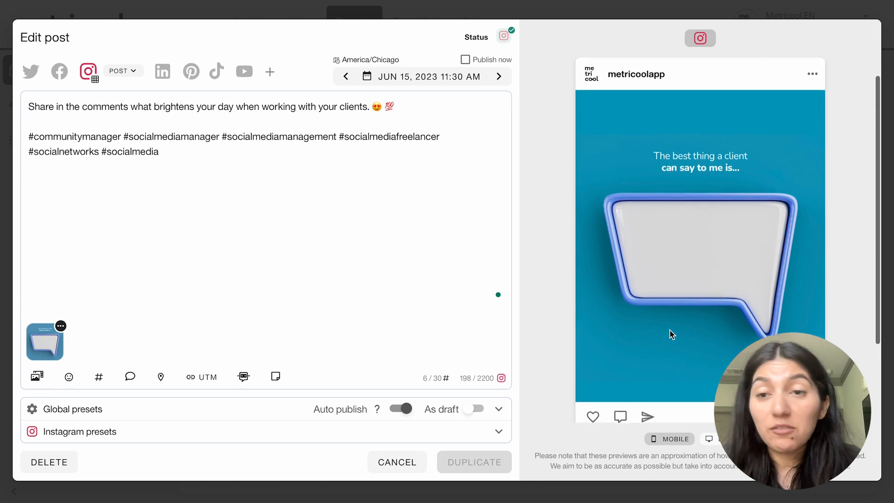
scroll(672, 334, "up", 1)
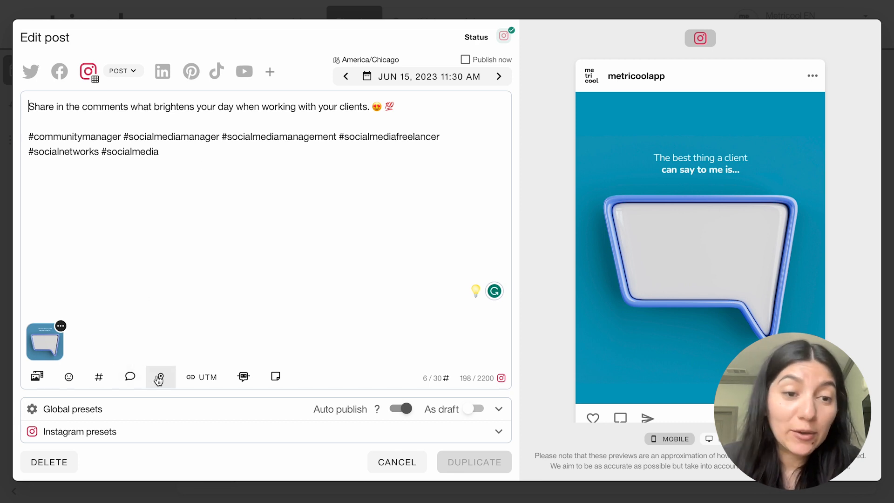
left_click(393, 82)
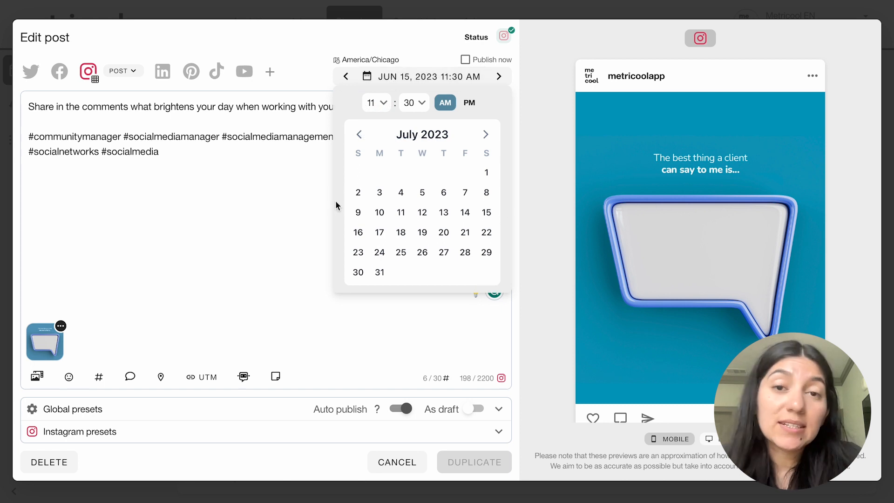
left_click(428, 49)
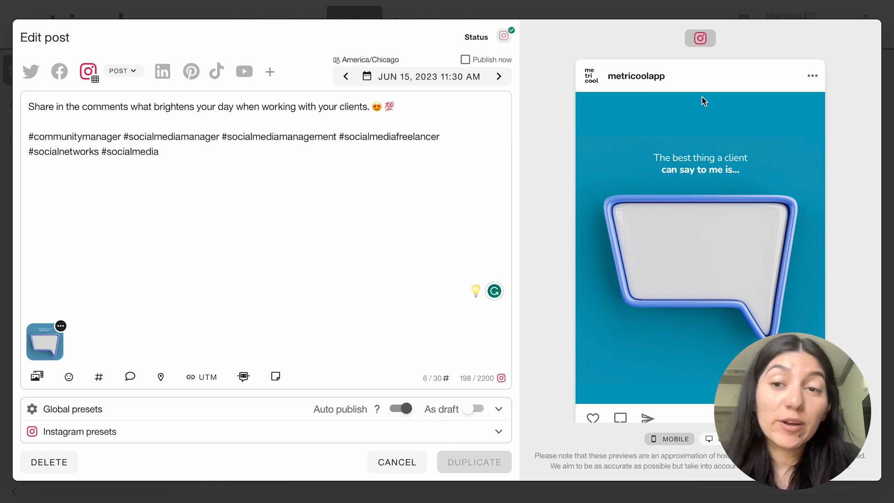
scroll(734, 314, "down", 3)
left_click(379, 466)
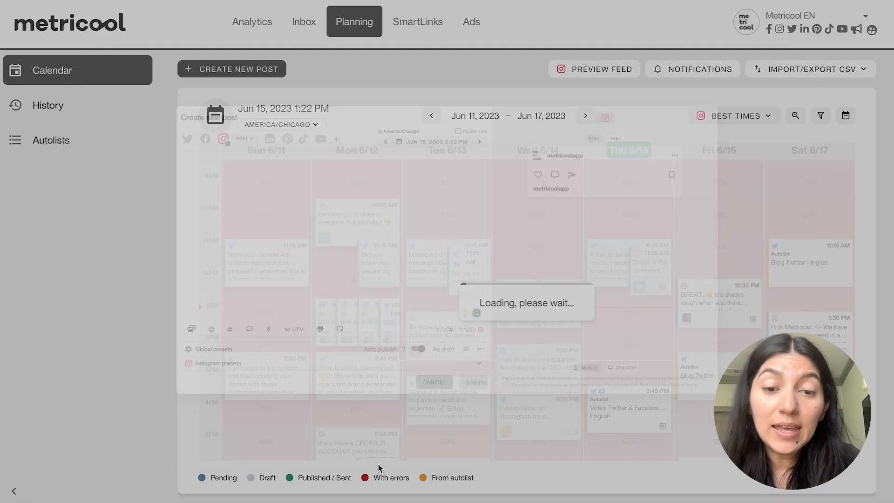
Step: Review the June 14 Instagram carousel on growing on Instagram and its preview, then close it without changes
left_click(523, 300)
scroll(521, 252, "down", 5)
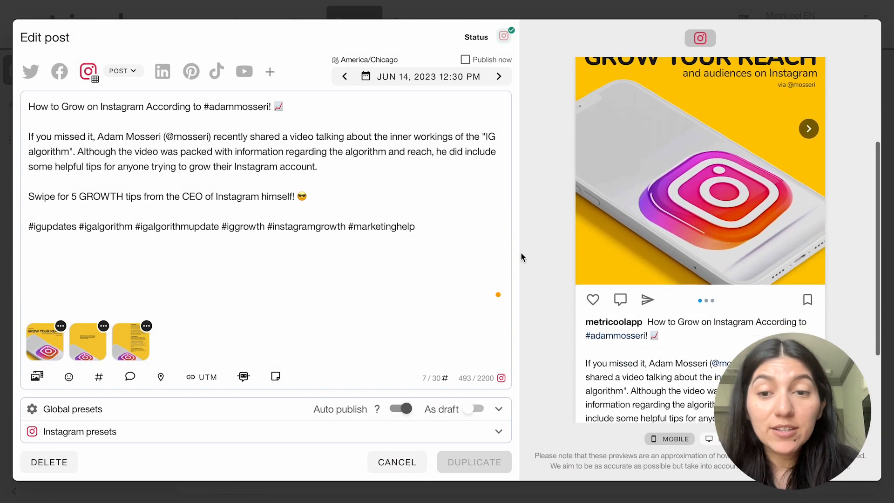
scroll(521, 253, "down", 1)
scroll(520, 252, "up", 5)
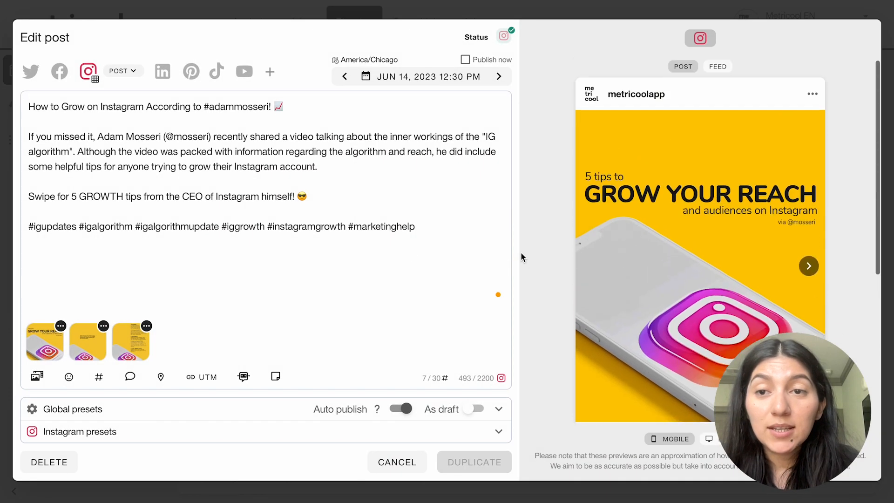
left_click(398, 466)
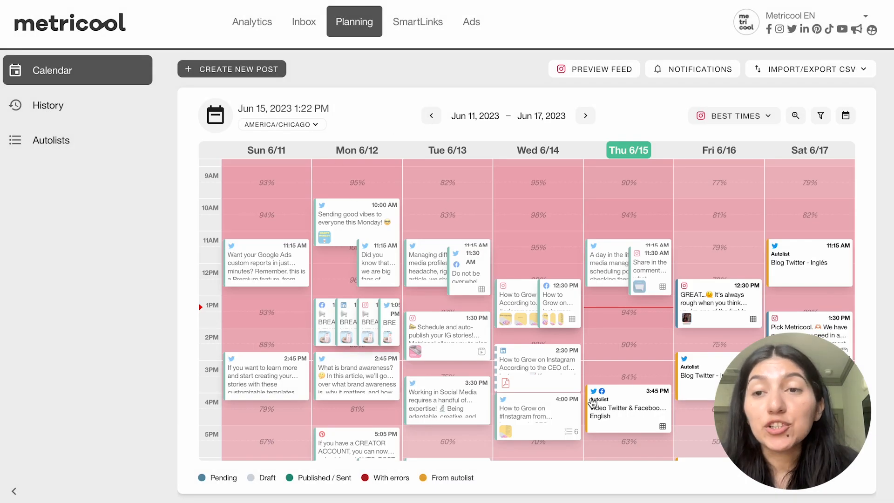
Step: Preview the Instagram feed grid with the published and planned posts, then close the preview
left_click(575, 76)
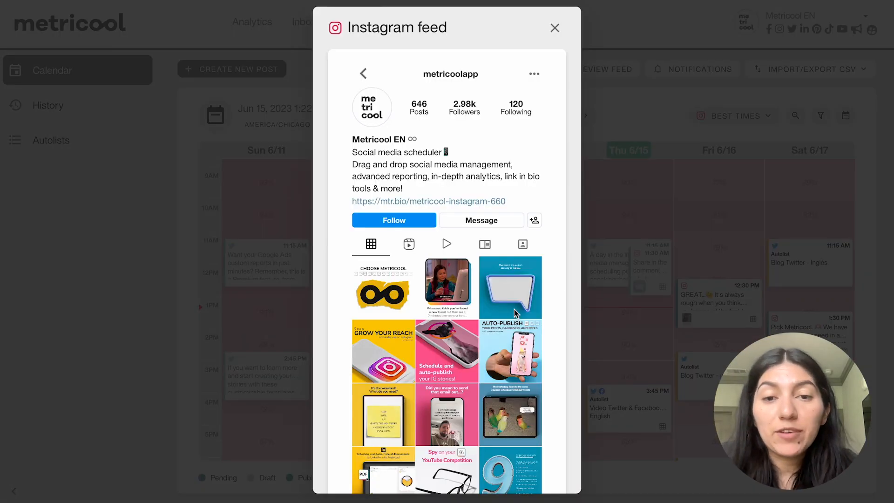
scroll(514, 312, "down", 2)
scroll(514, 309, "down", 1)
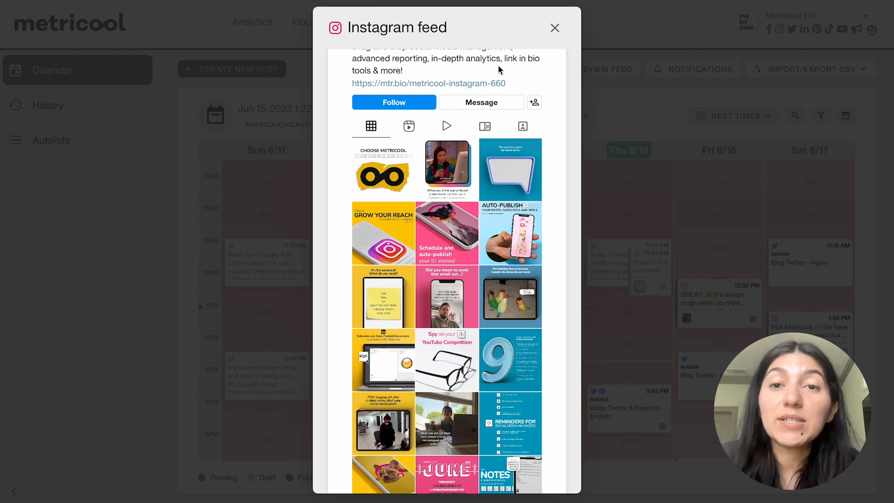
left_click(554, 28)
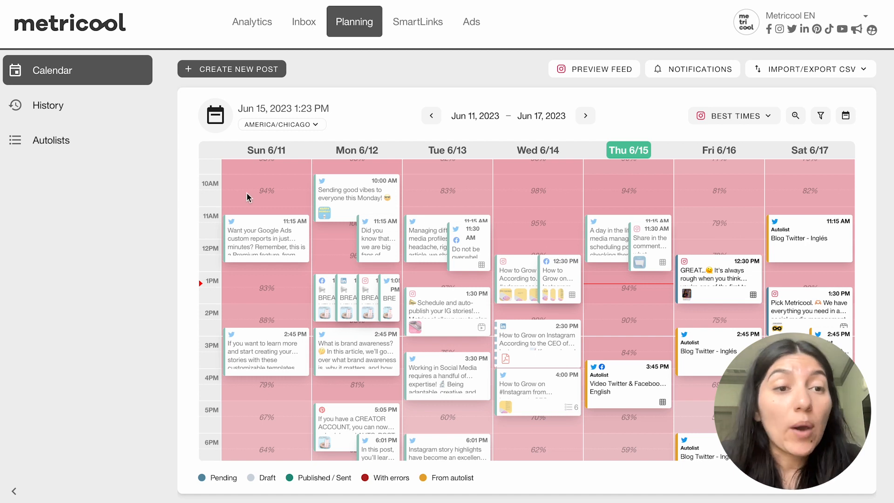
Step: Look at the autolist editor with its timing and network options, then return to the planning calendar
left_click(76, 150)
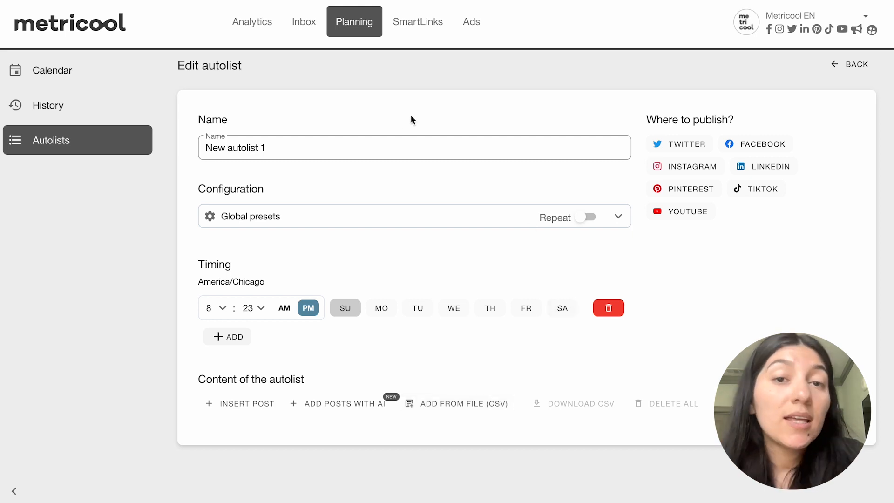
left_click(89, 82)
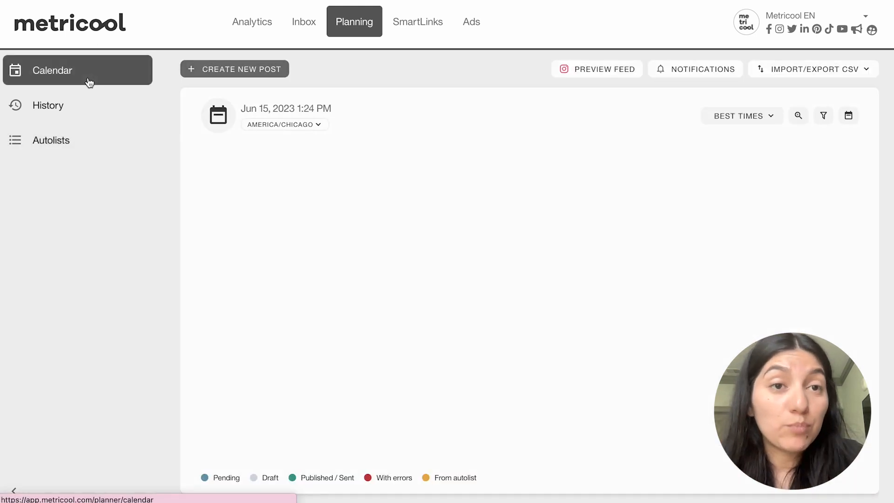
Step: Open SmartLinks and examine the Metricool Instagram EN link page's buttons, social icons and images in the preview
left_click(404, 30)
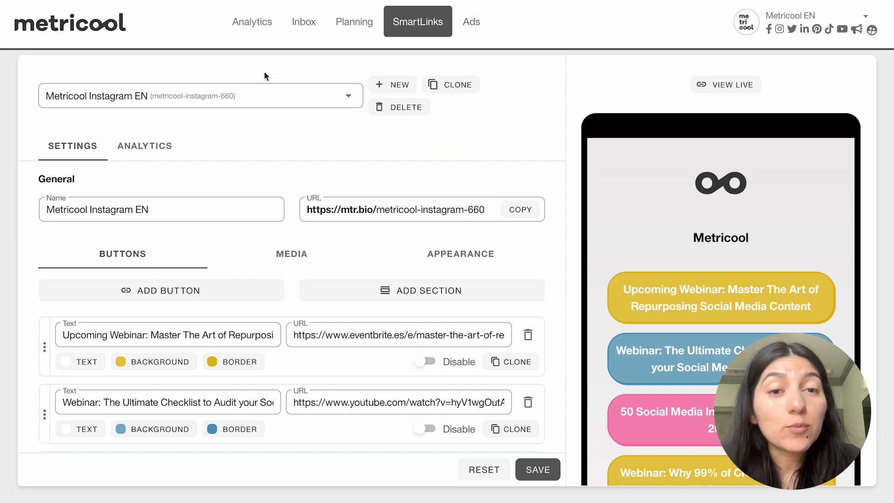
scroll(677, 400, "down", 10)
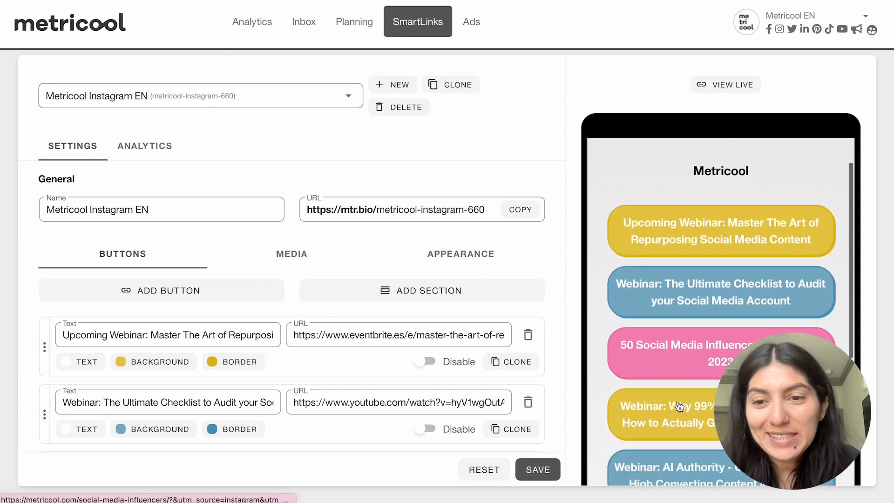
scroll(678, 400, "down", 6)
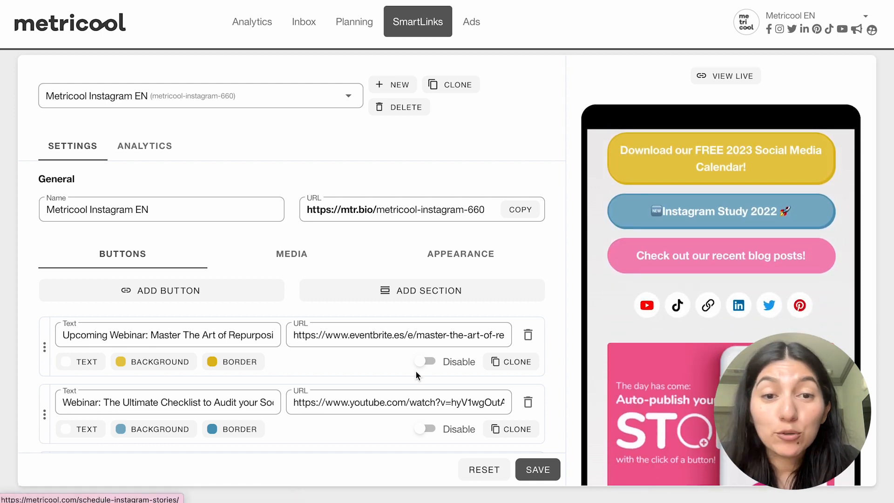
scroll(300, 264, "down", 3)
scroll(326, 186, "up", 3)
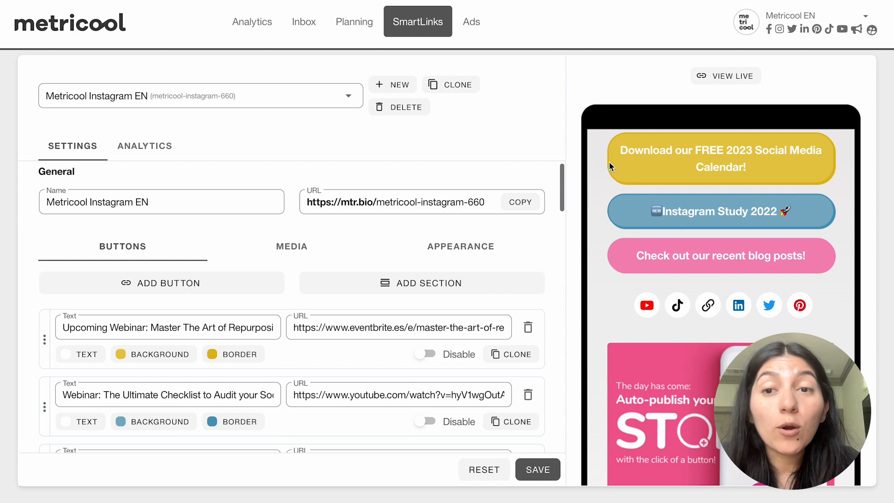
scroll(609, 161, "up", 15)
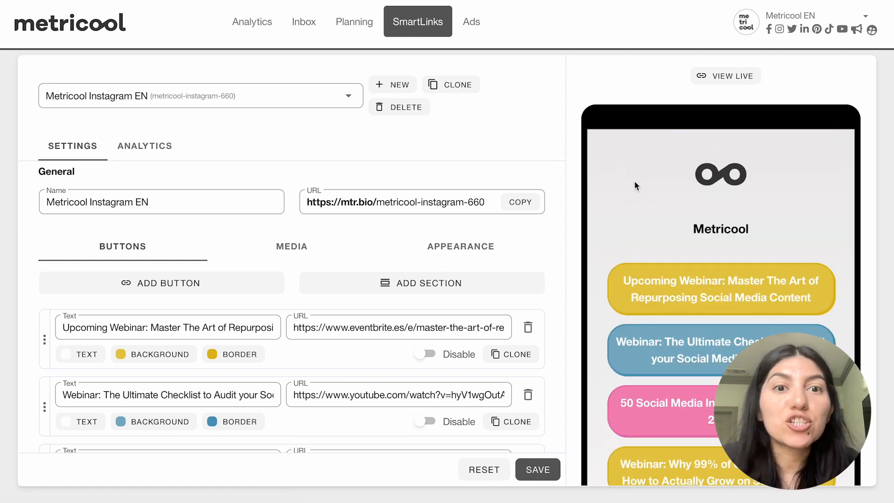
Step: Switch to the Metricool TikTok EN smart link and examine its page preview and media settings
left_click(350, 99)
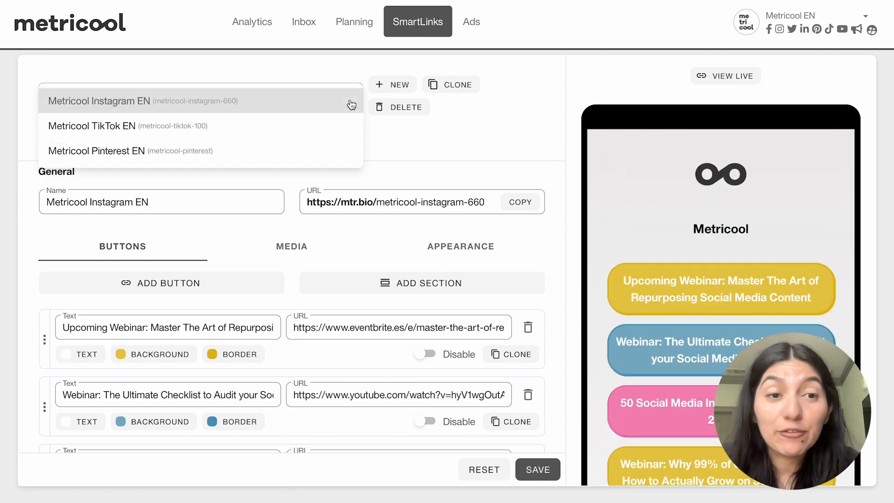
left_click(263, 124)
left_click(403, 274)
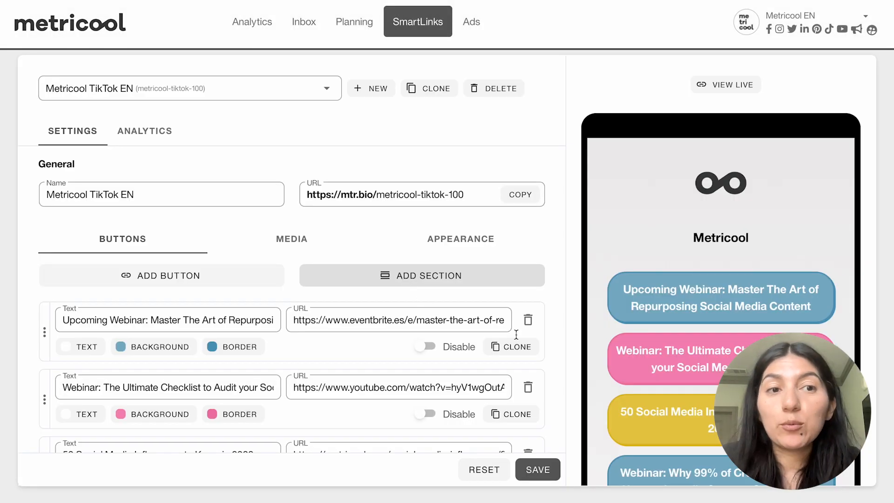
scroll(720, 302, "down", 10)
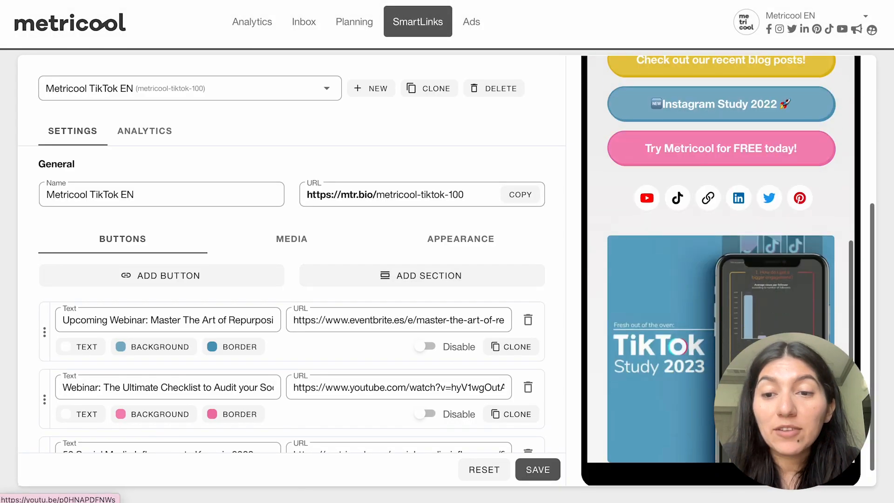
scroll(701, 251, "down", 1)
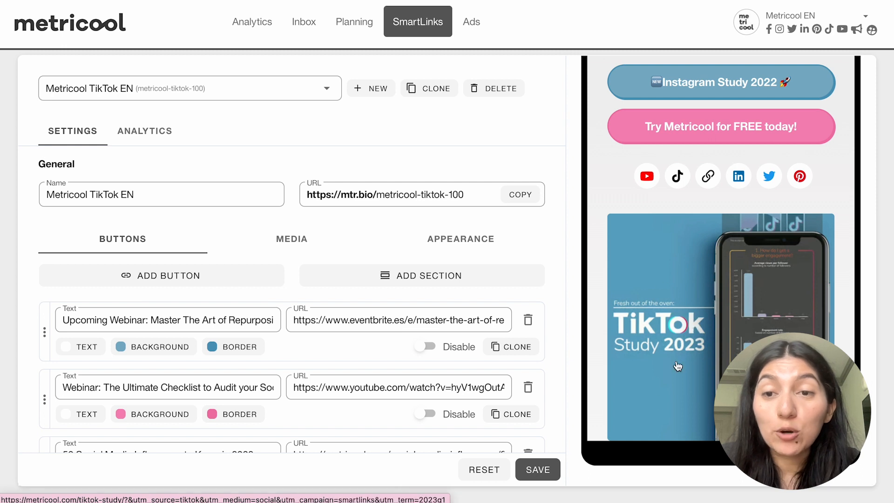
left_click(306, 239)
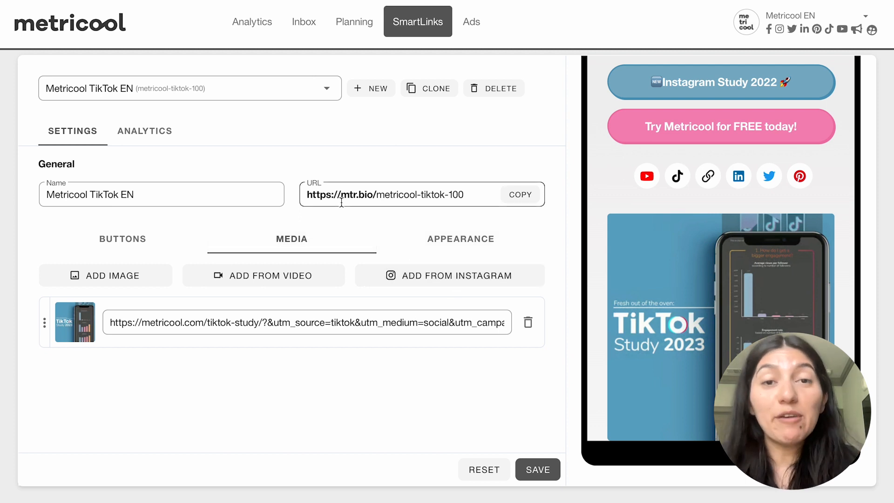
Step: Open the Inbox to view the social media conversations
left_click(285, 30)
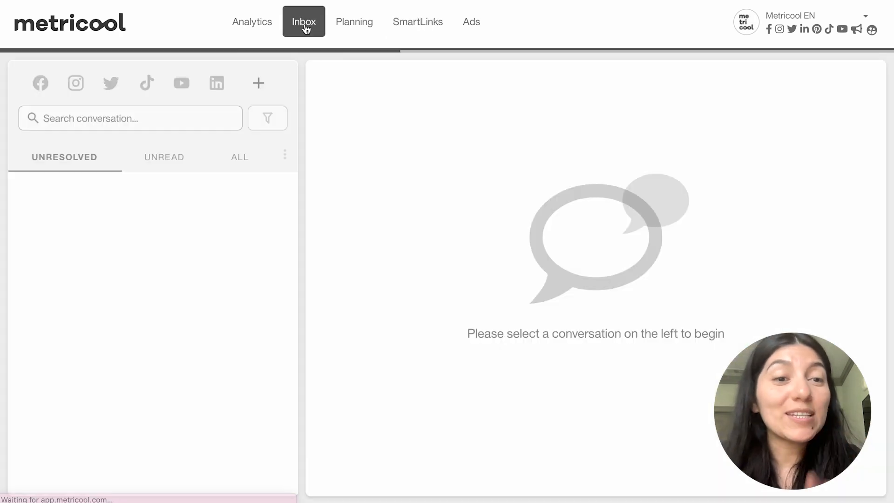